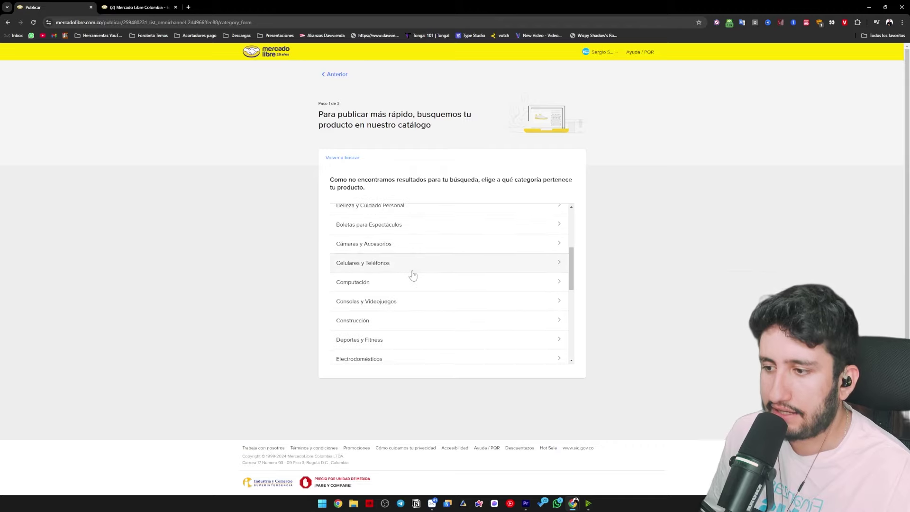
- Choose the product category Electrónica, Audio y Video > Accesorios para TV > Soportes
click(404, 275)
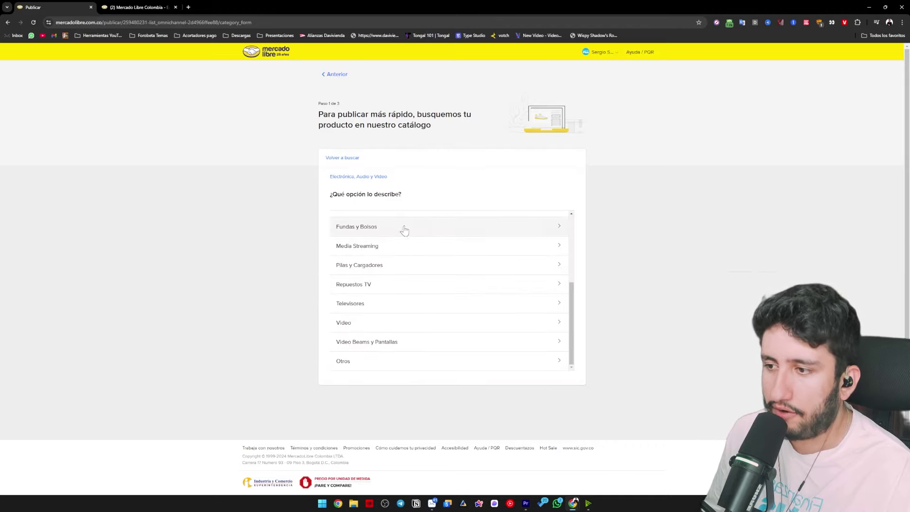
scroll(393, 330, up, 2)
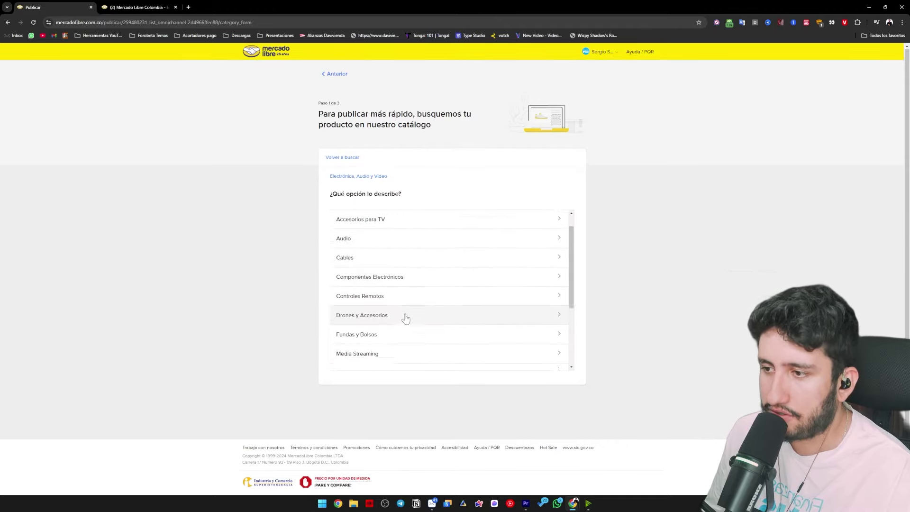
scroll(398, 284, up, 1)
scroll(421, 327, down, 1)
scroll(416, 322, down, 3)
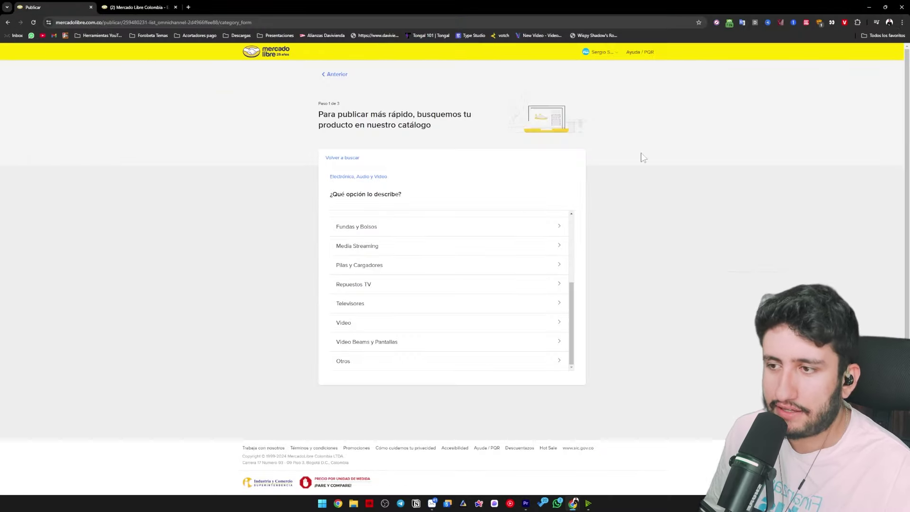
scroll(403, 293, up, 3)
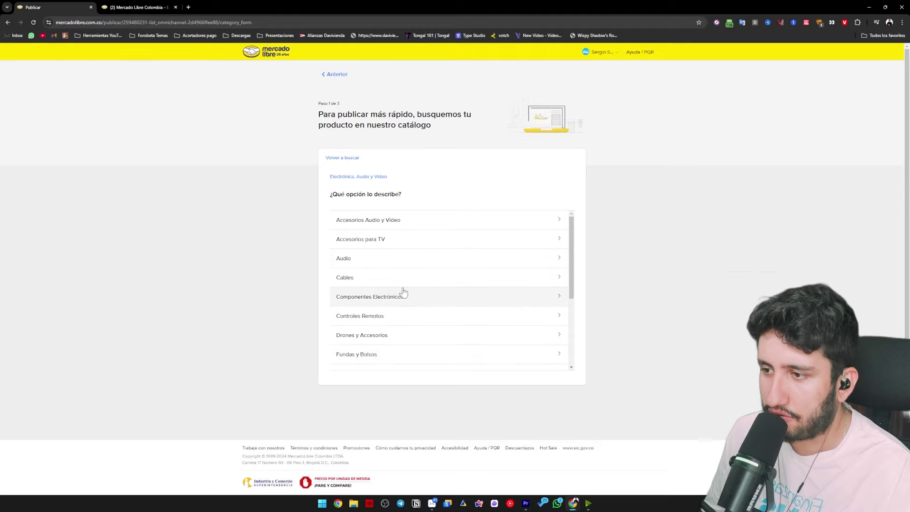
click(378, 243)
scroll(398, 308, down, 1)
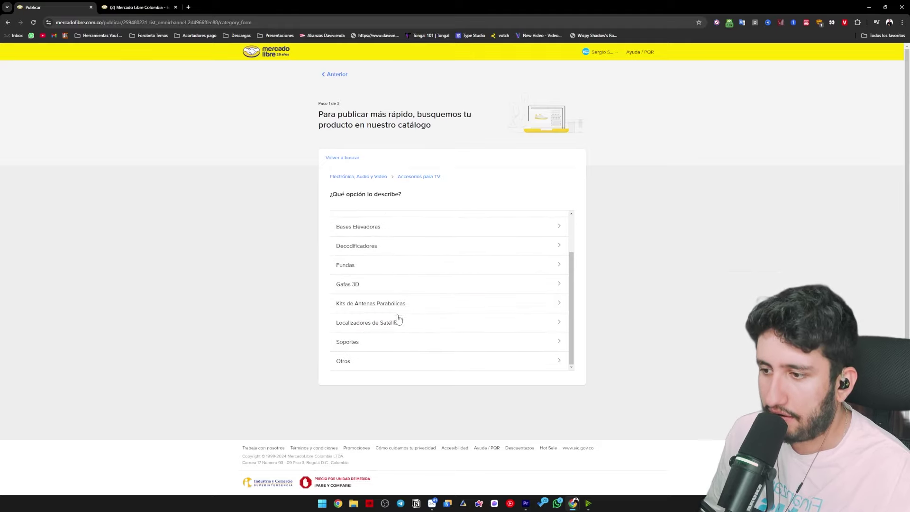
click(377, 342)
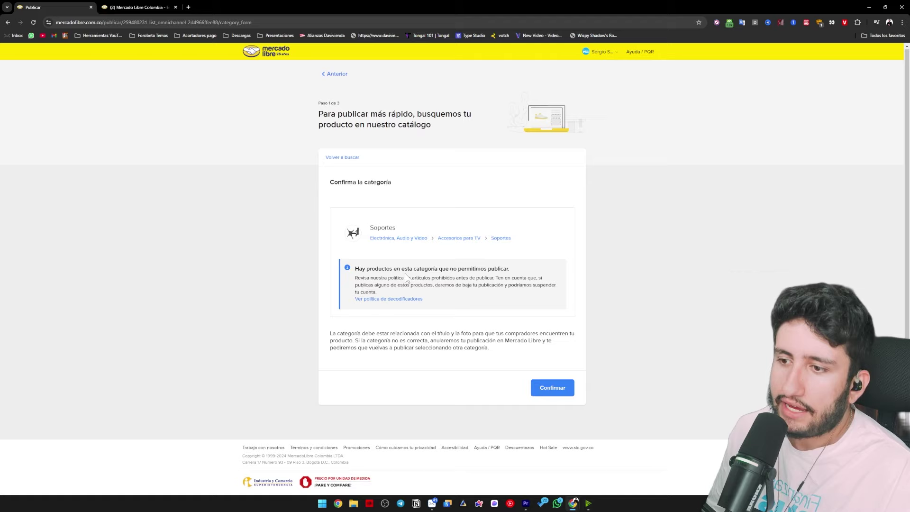
- Read the notice about products not allowed in the Soportes category and open the decoder policy
drag(381, 269, 509, 268)
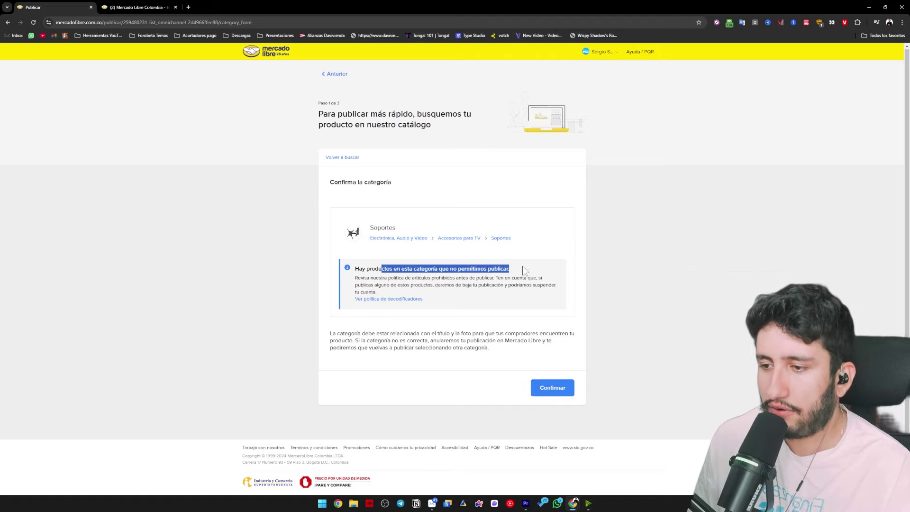
click(518, 280)
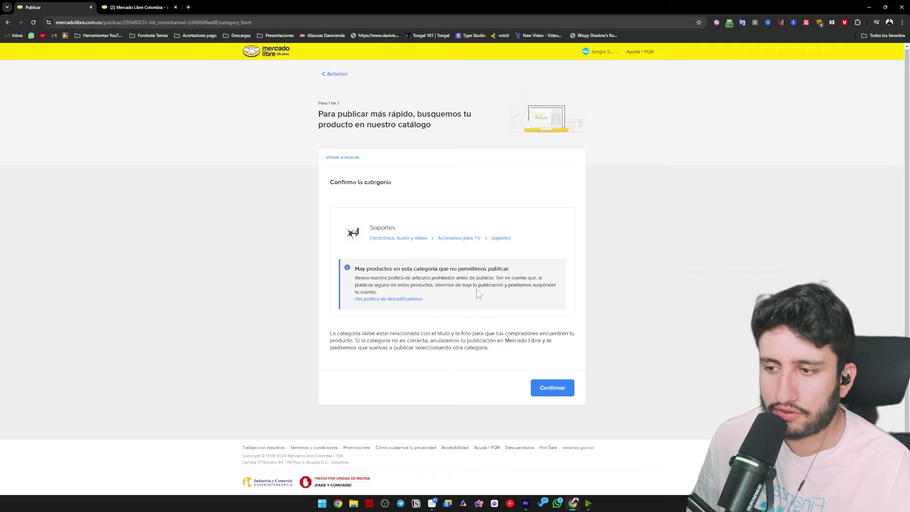
drag(488, 285, 556, 284)
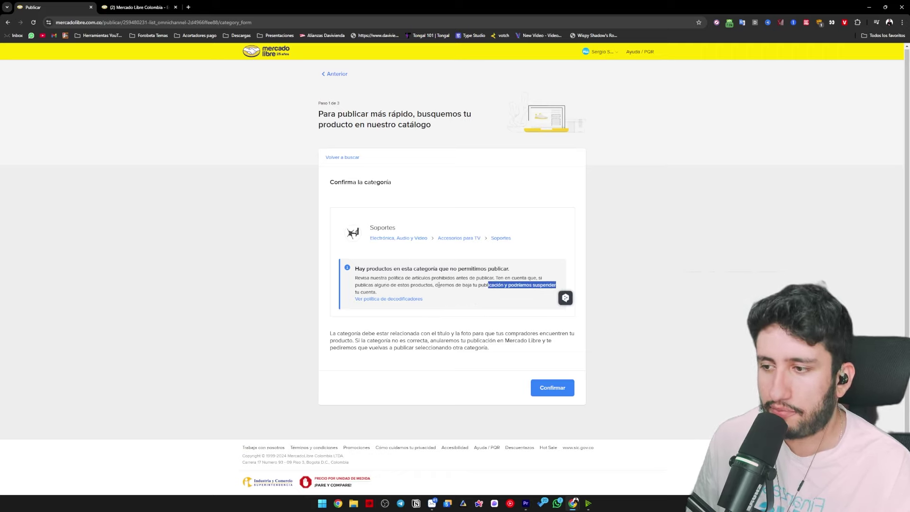
click(389, 292)
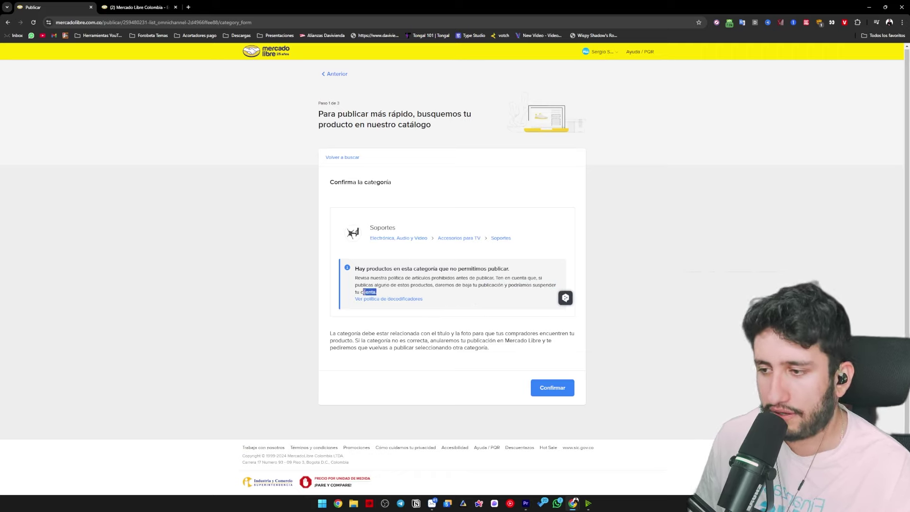
click(407, 300)
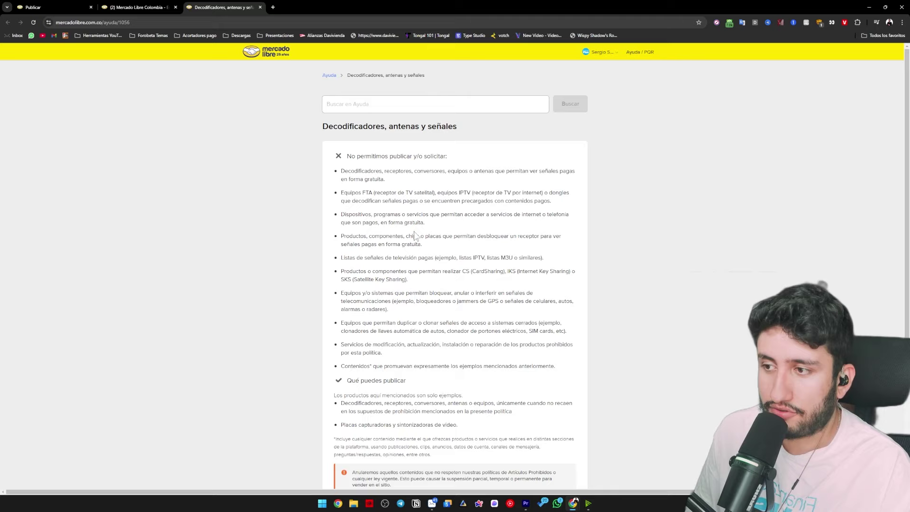
- Review the prohibited and permitted items in the decoders, antennas and signals policy and return to the listing form
scroll(338, 149, down, 1)
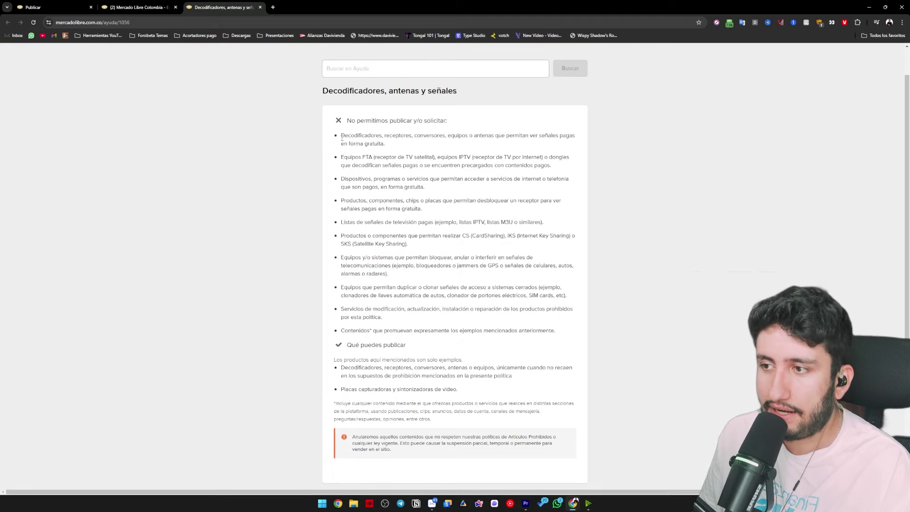
drag(341, 138, 340, 349)
scroll(339, 237, down, 2)
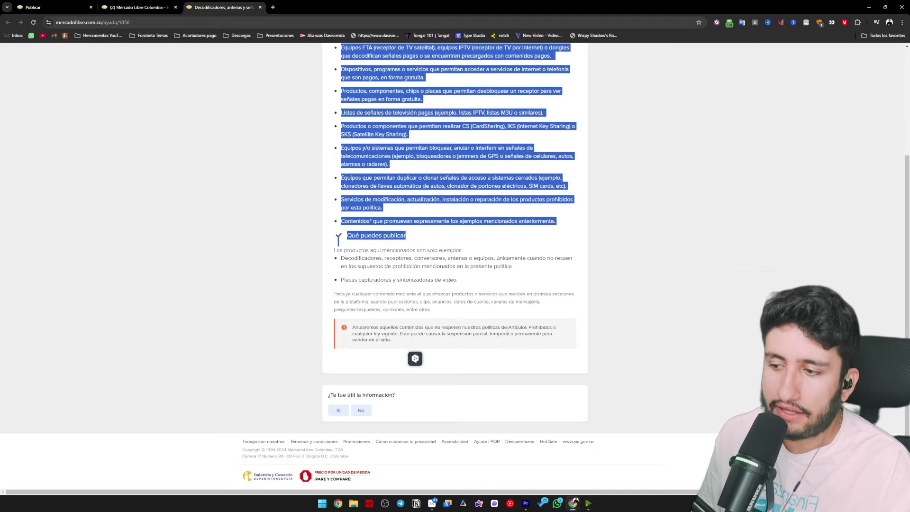
scroll(317, 187, up, 3)
click(318, 186)
drag(323, 127, 466, 131)
click(290, 167)
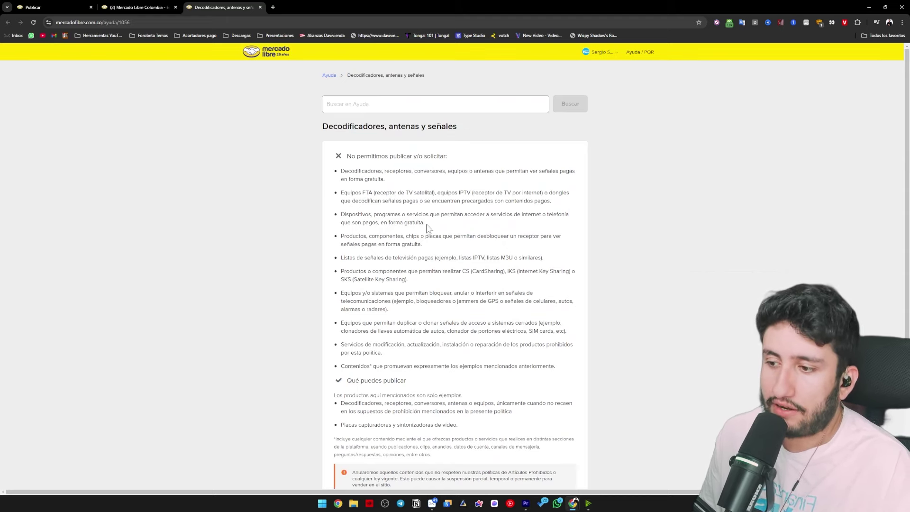
click(61, 7)
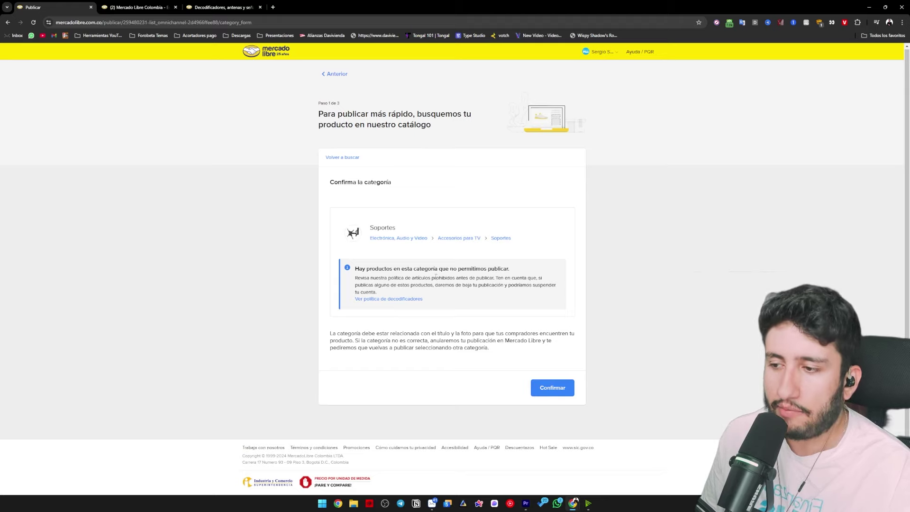
- Review the note on matching the category to the title and photo, and confirm the Soportes category
drag(356, 334, 453, 334)
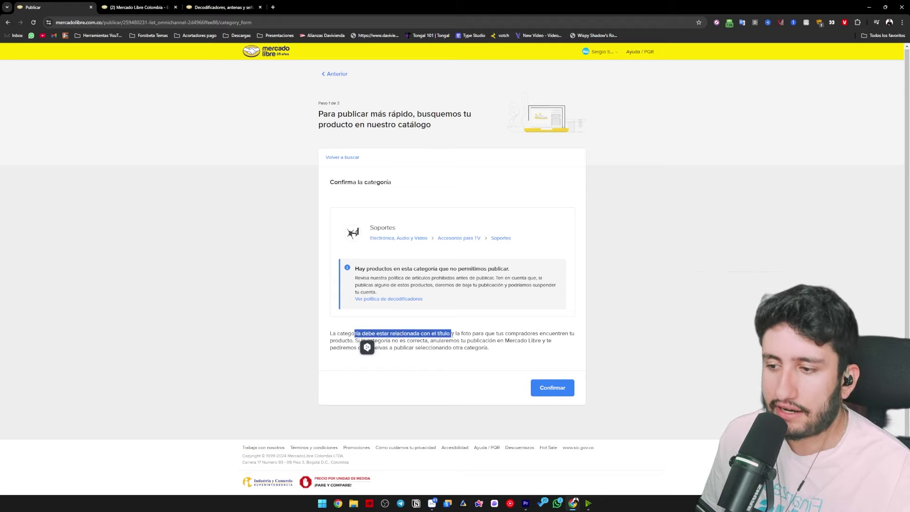
click(513, 337)
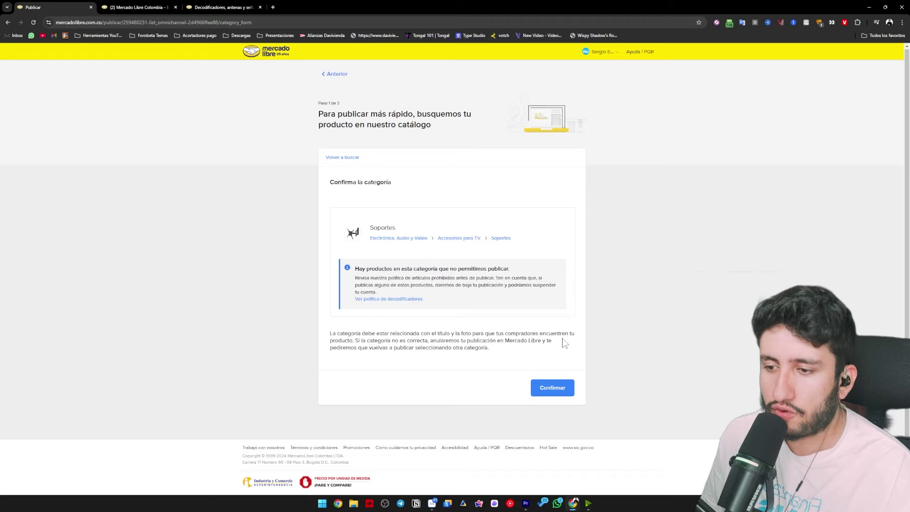
drag(357, 341, 431, 340)
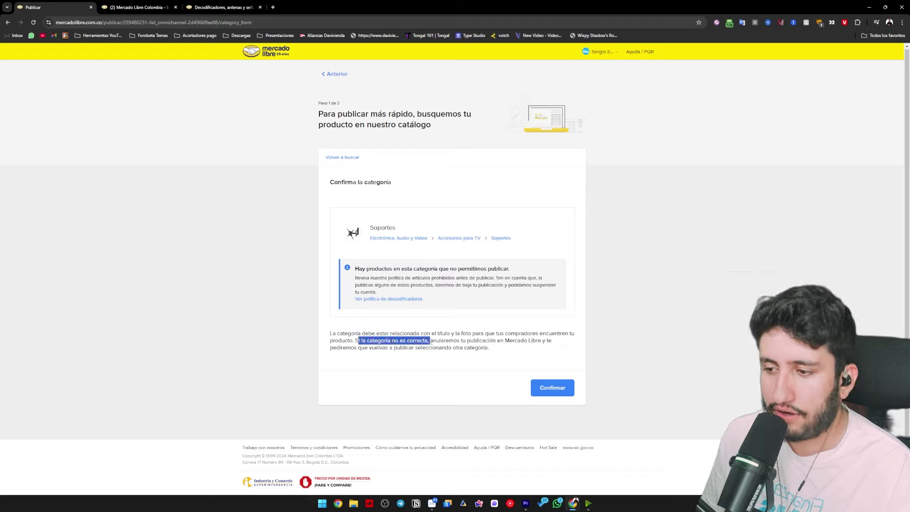
click(436, 342)
drag(510, 356, 429, 340)
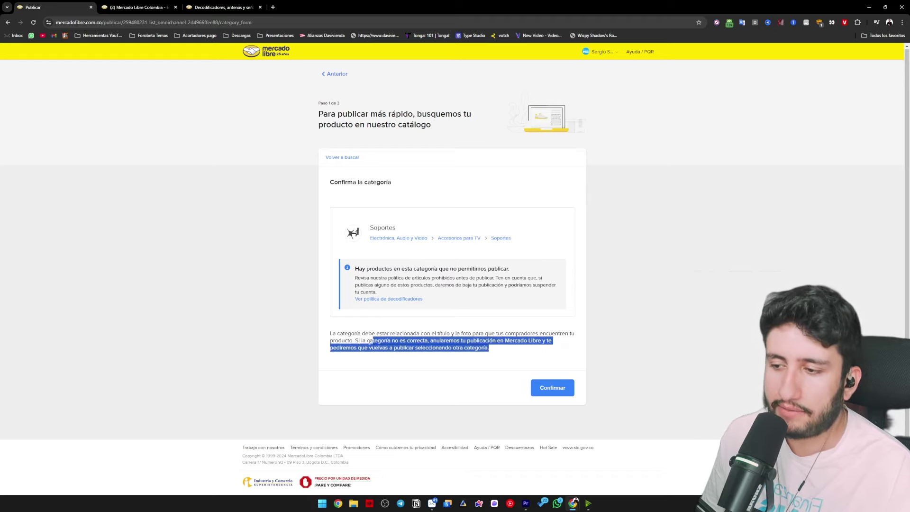
click(416, 346)
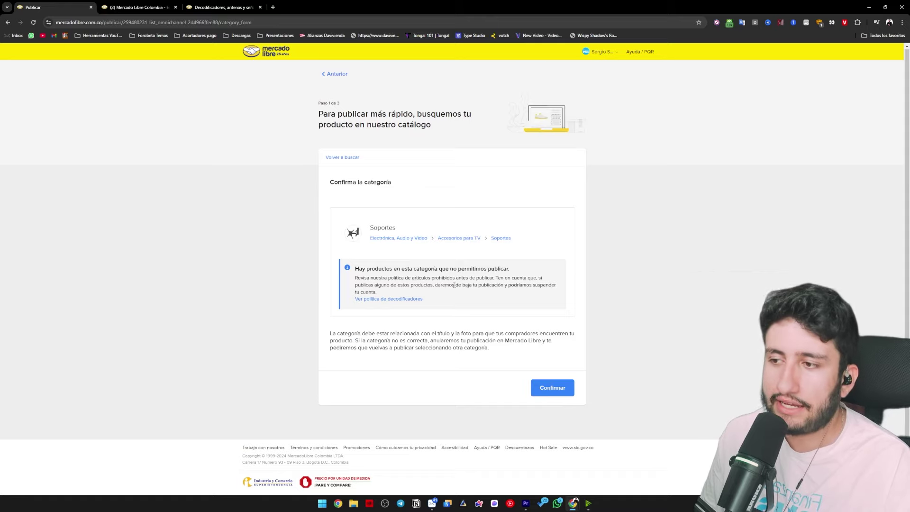
click(557, 390)
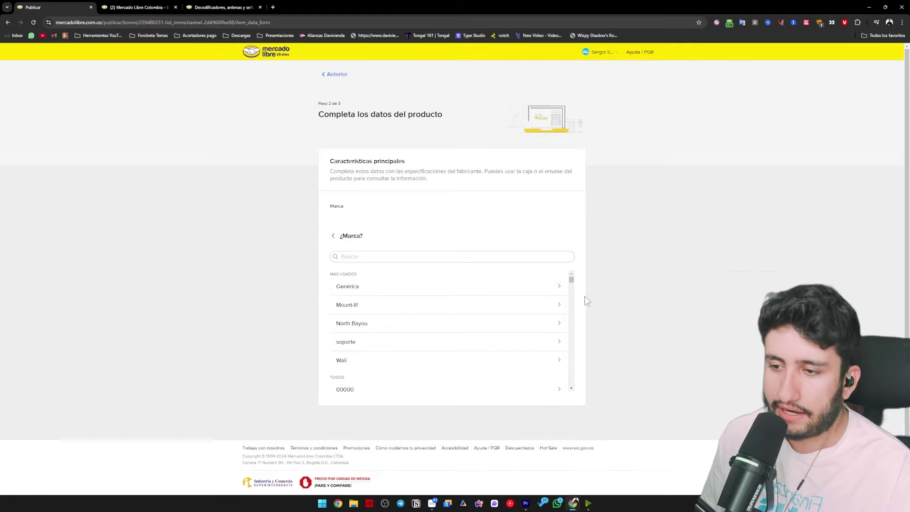
- Look through the available brands and switch to entering the product's brand and model manually
mouse_move(572, 281)
mouse_down()
mouse_move(572, 374)
mouse_move(580, 283)
mouse_up()
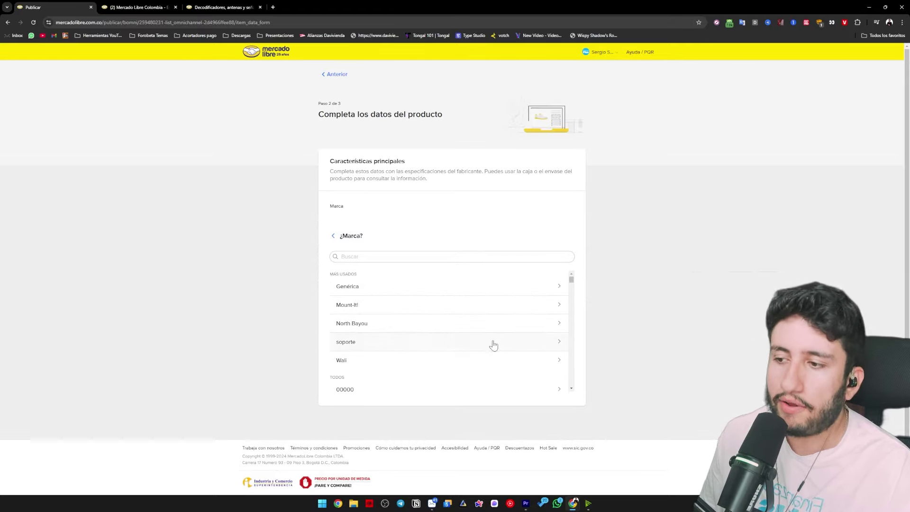
scroll(408, 319, down, 5)
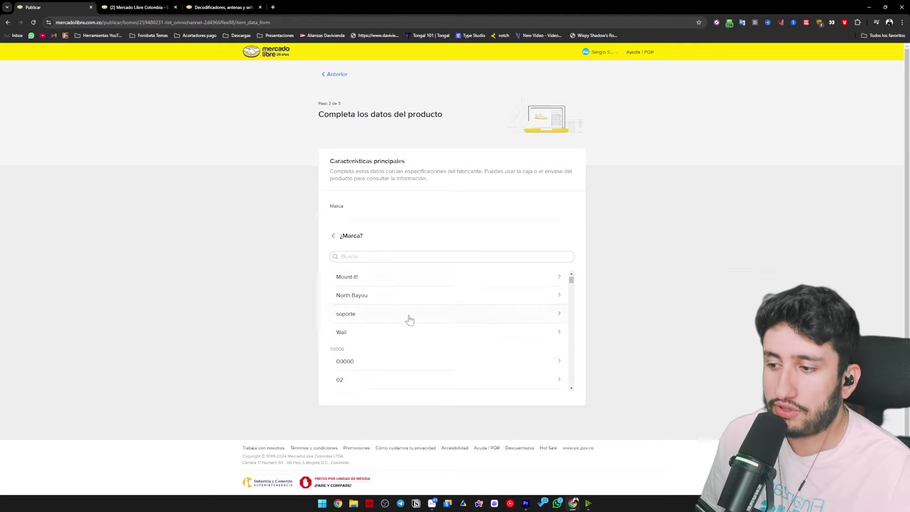
scroll(435, 337, down, 10)
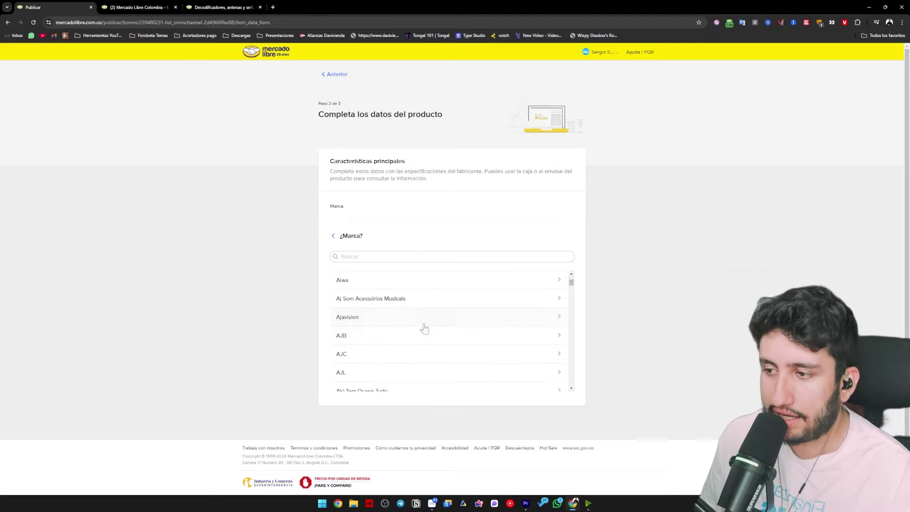
text(efssd)
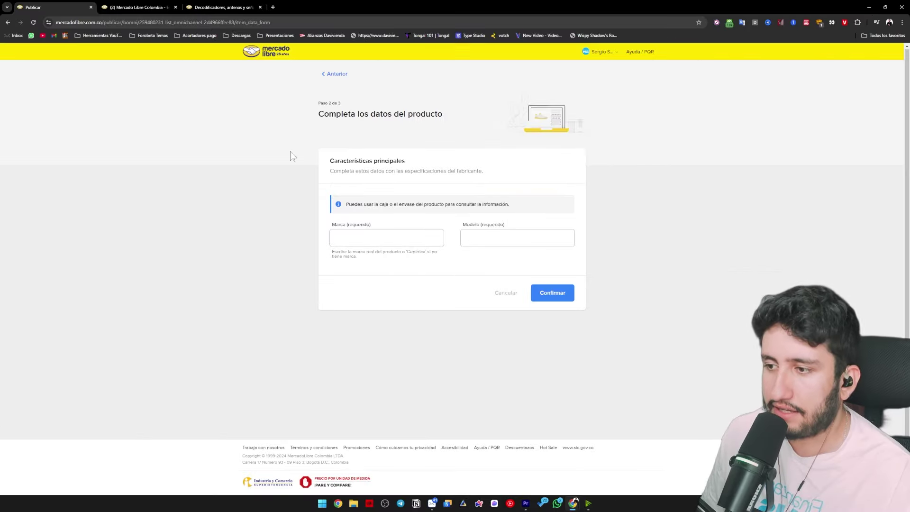
drag(362, 207, 426, 207)
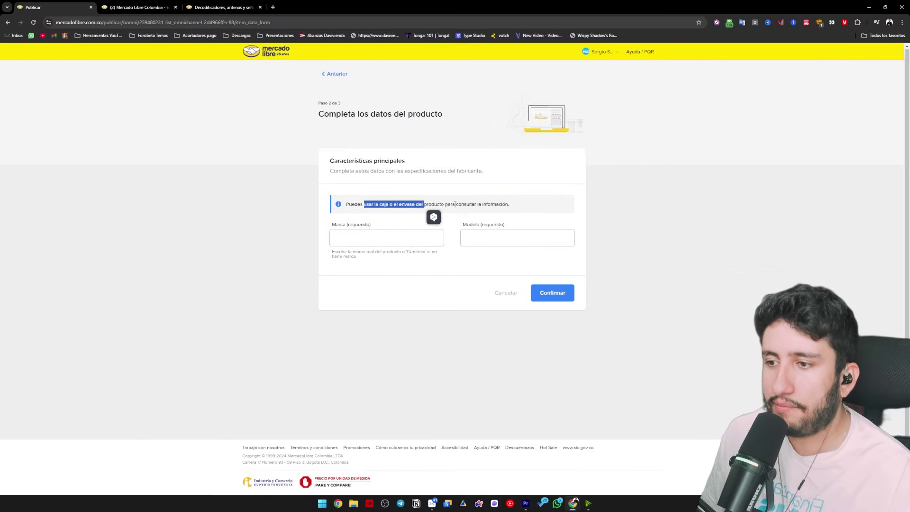
click(425, 208)
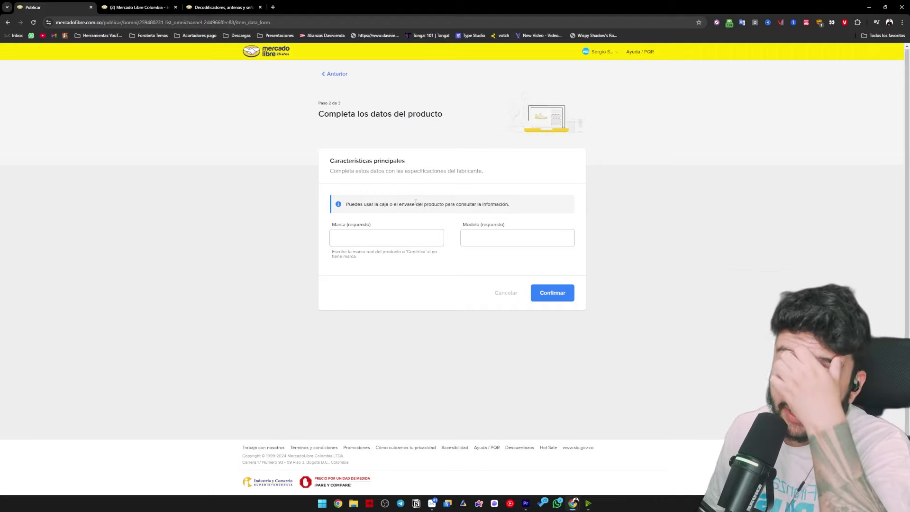
- Set the product's brand (Marca) to "efssd"
click(382, 238)
text(efdds)
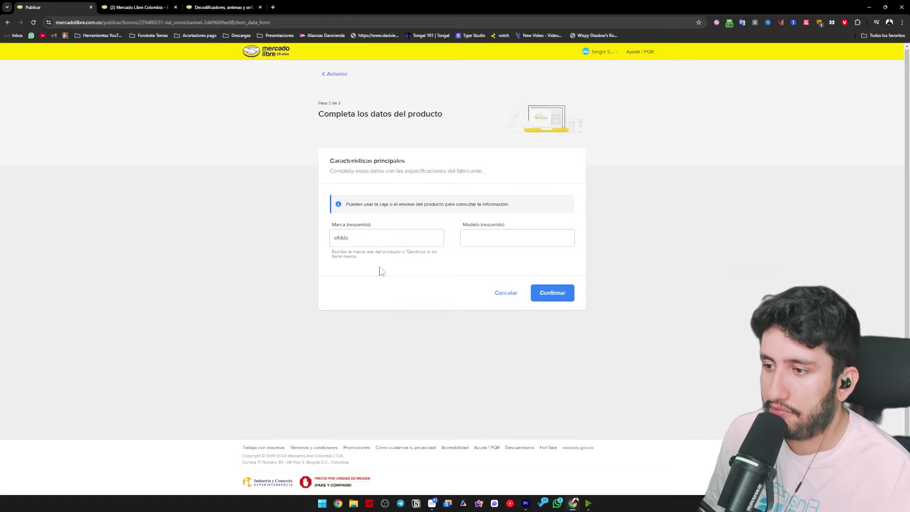
drag(352, 237, 341, 239)
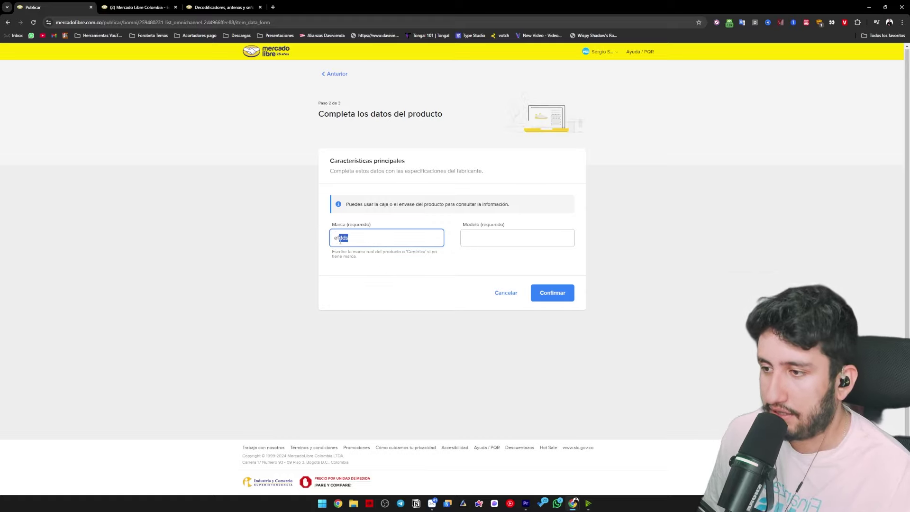
text(ssd)
key(ctrl+a)
click(443, 264)
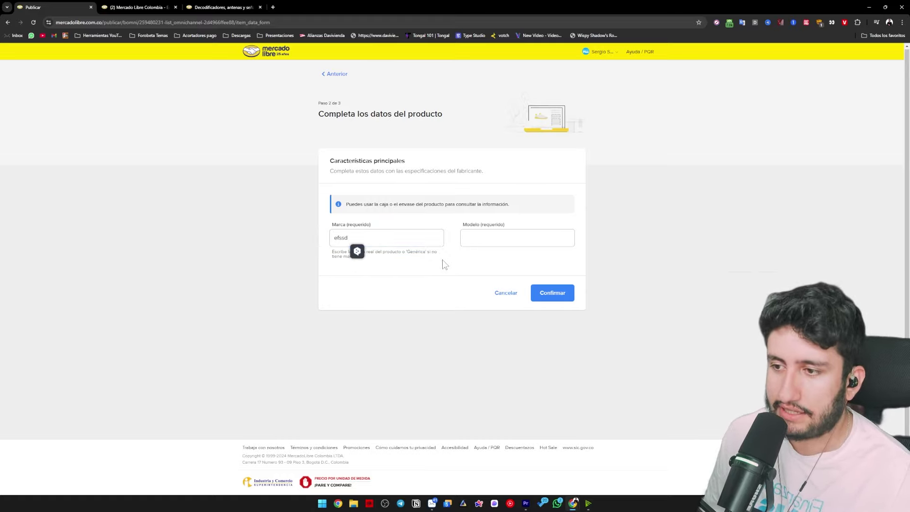
- Set the product's model (Modelo) to 15205 and confirm the main characteristics
click(507, 237)
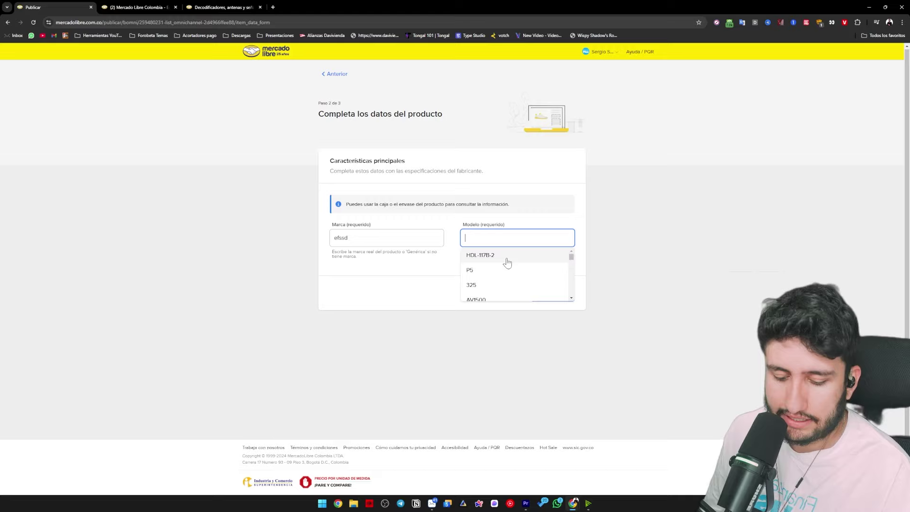
text(15205)
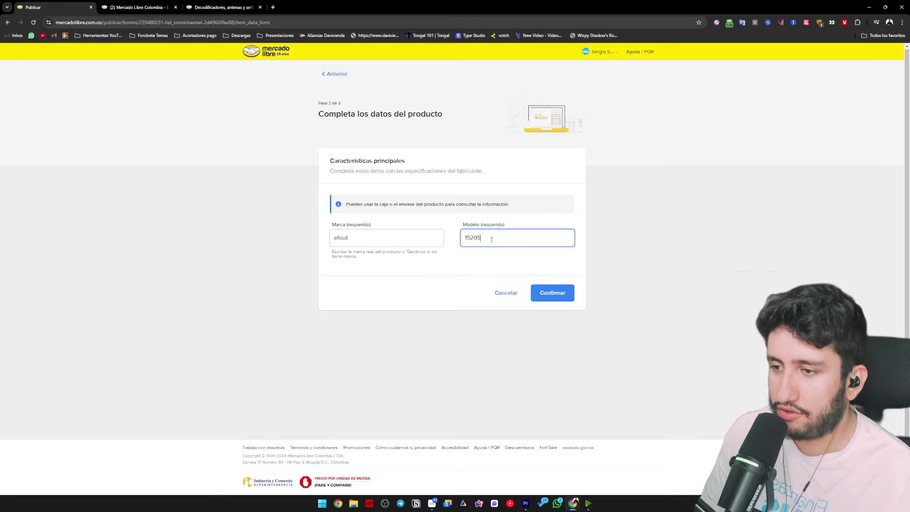
key(ctrl+a)
click(394, 262)
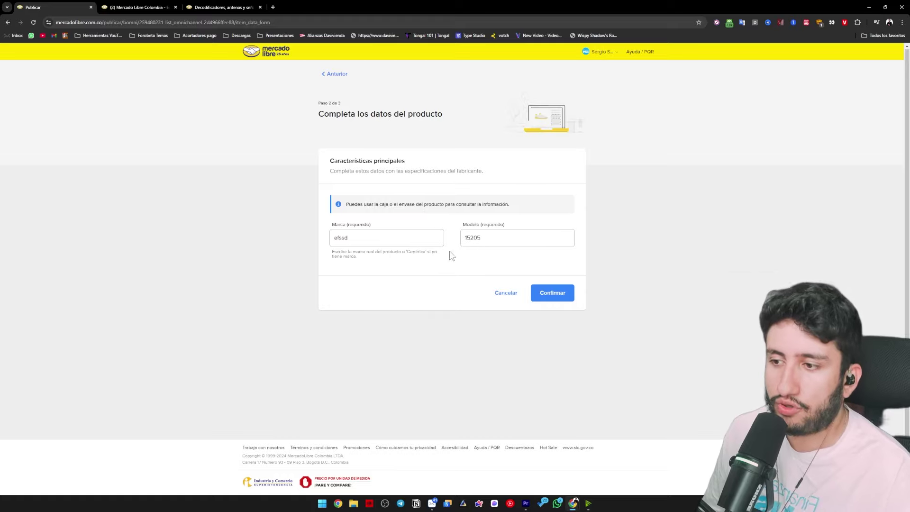
drag(407, 251, 417, 253)
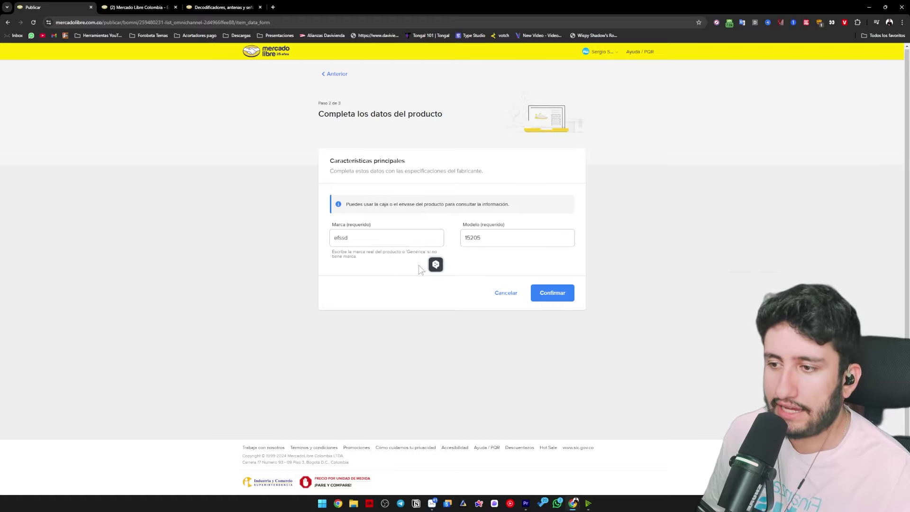
click(552, 293)
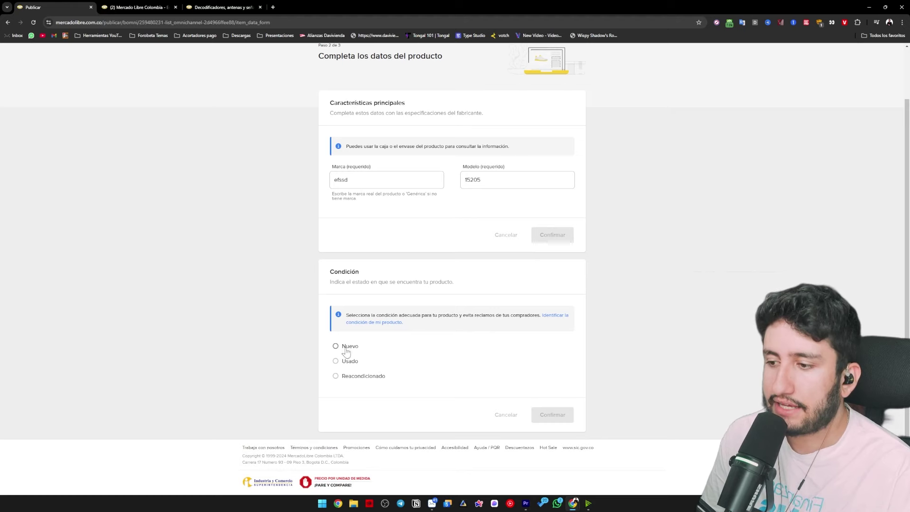
- Set the product's condition to Nuevo, confirm it, and look over the Variantes y fotos section
click(336, 346)
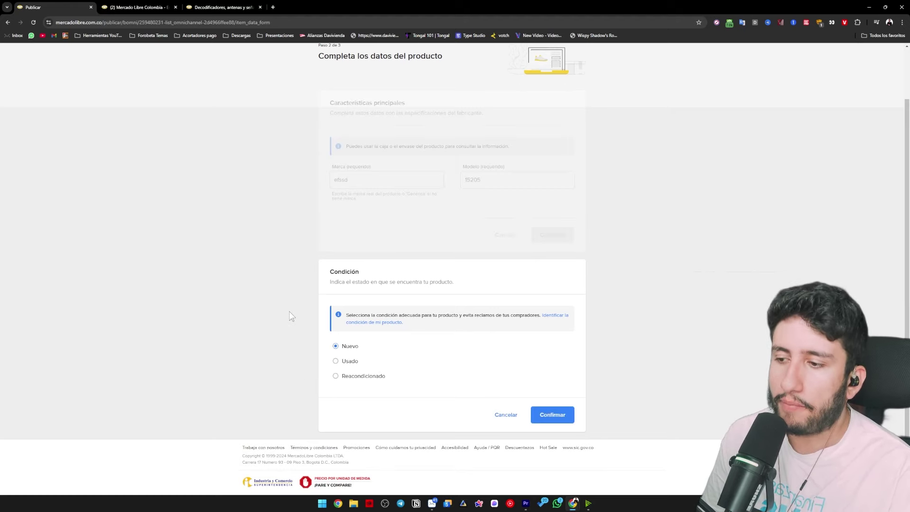
click(348, 363)
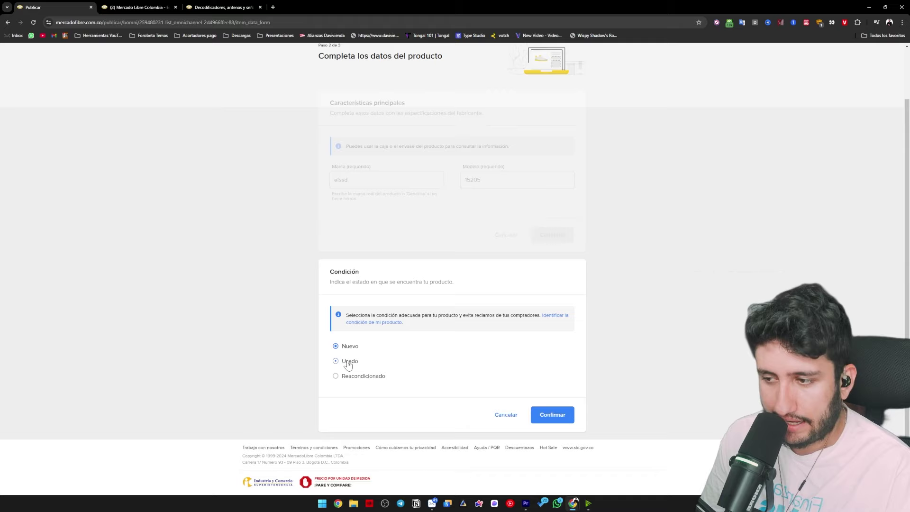
click(348, 352)
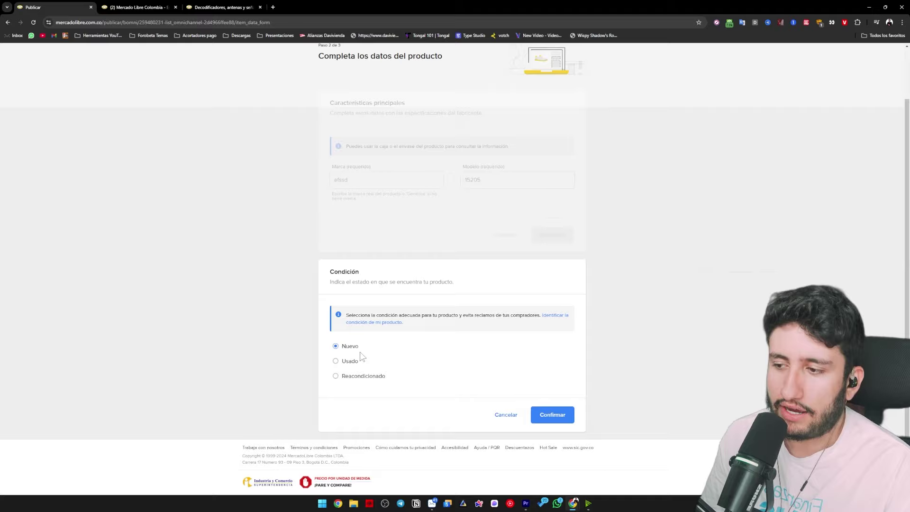
click(563, 417)
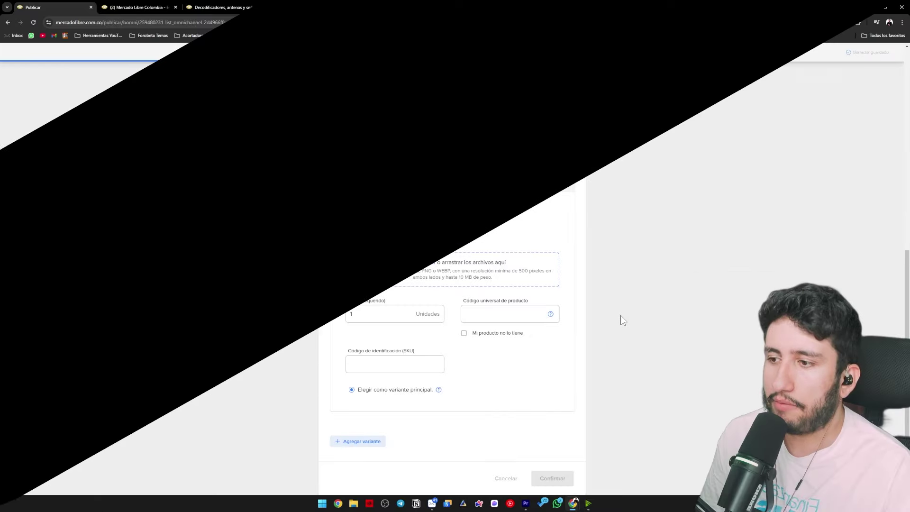
scroll(620, 312, up, 3)
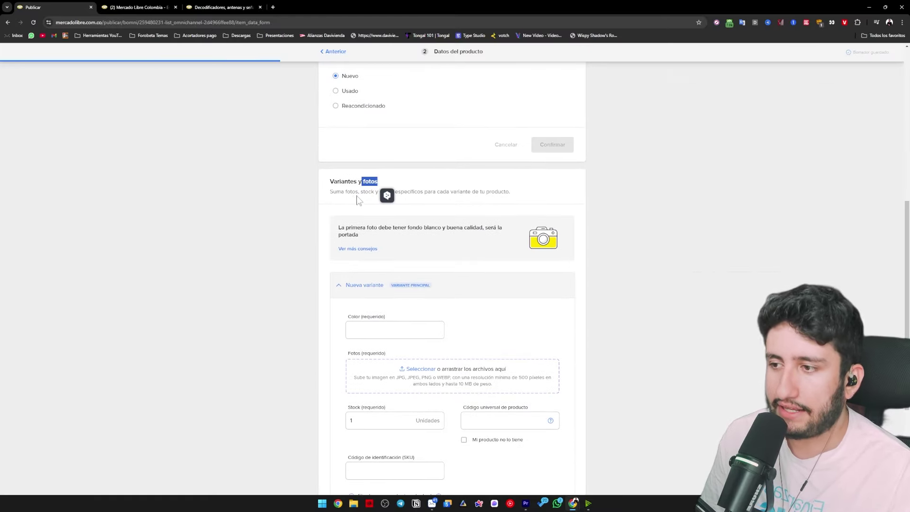
scroll(434, 228, down, 2)
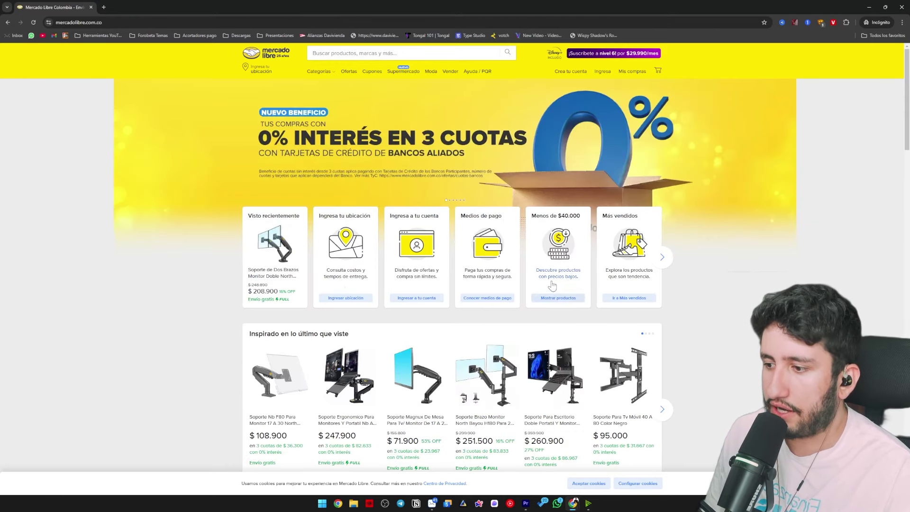
- Look over the Mercado Libre store home page in the incognito window and visit the Inmuebles category
scroll(379, 242, down, 3)
scroll(379, 242, up, 3)
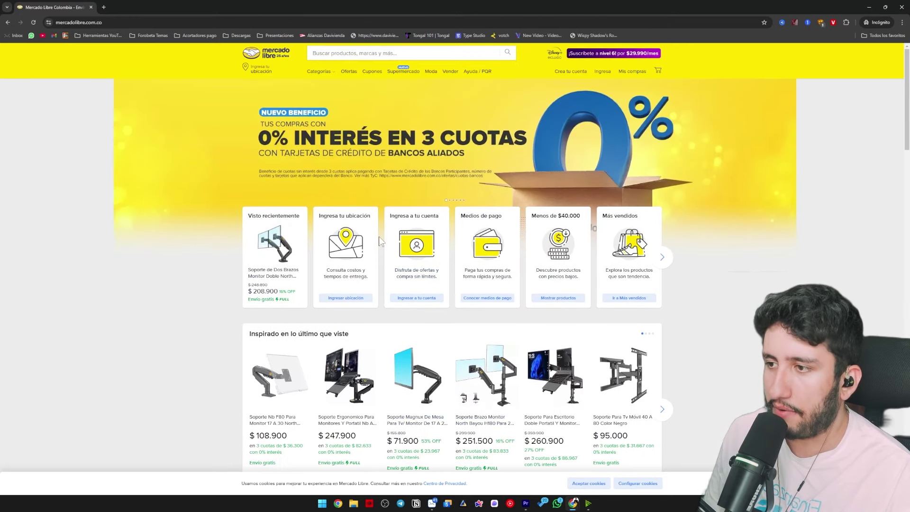
mouse_move(327, 72)
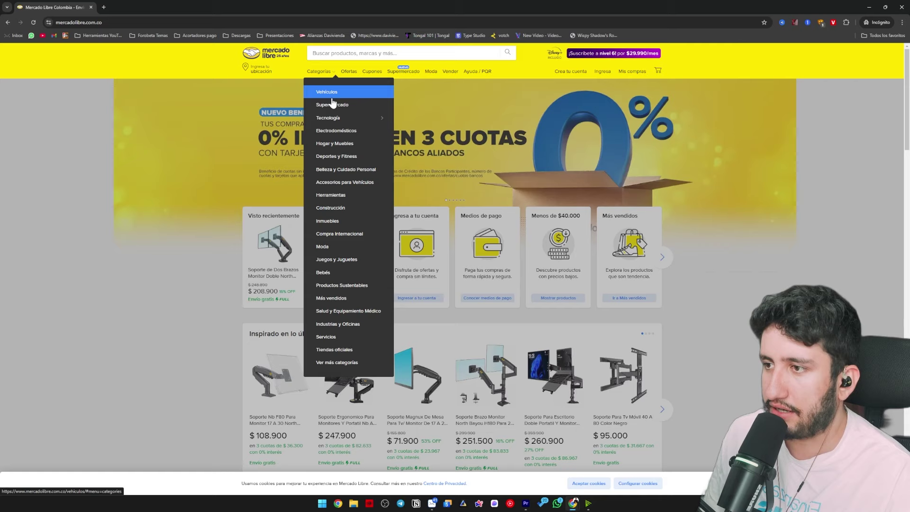
click(340, 222)
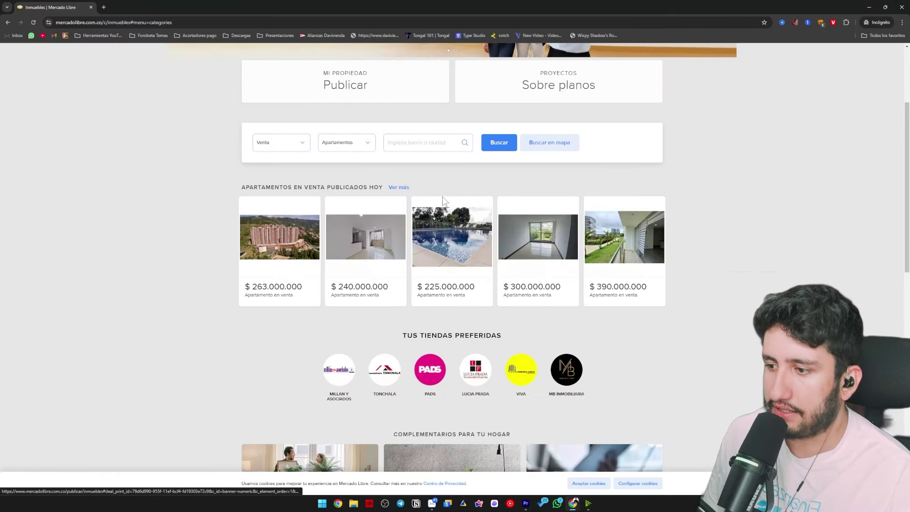
scroll(442, 196, up, 3)
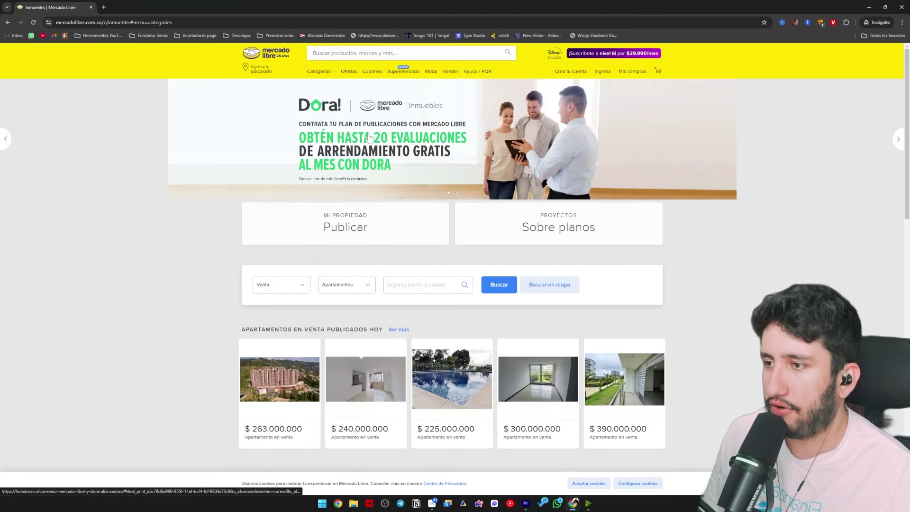
- Browse the best offers in the Bebés category and view the Philips Avent gift set's photos, returning to the category page
mouse_move(319, 72)
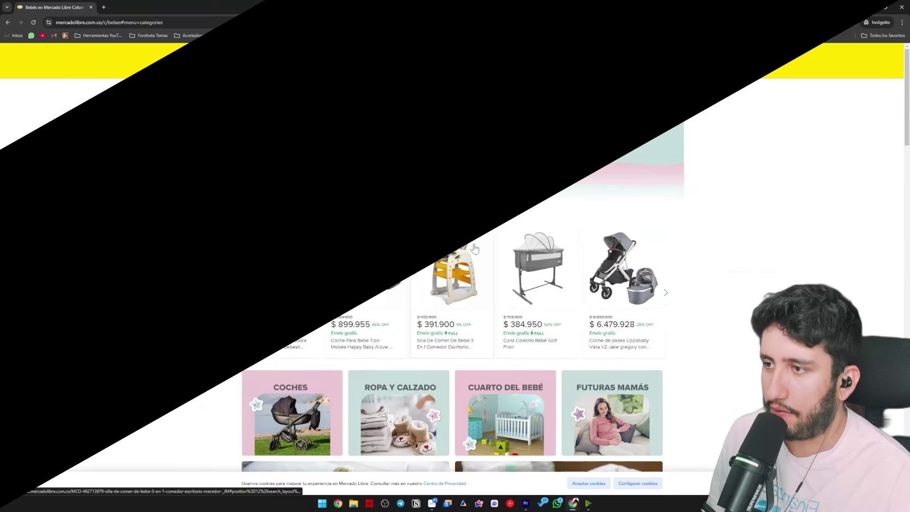
scroll(787, 222, down, 3)
scroll(788, 222, up, 1)
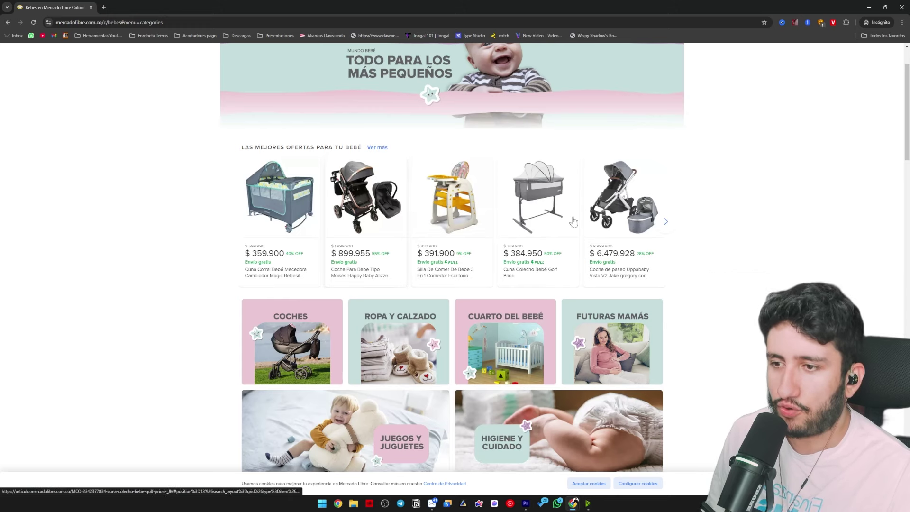
click(666, 221)
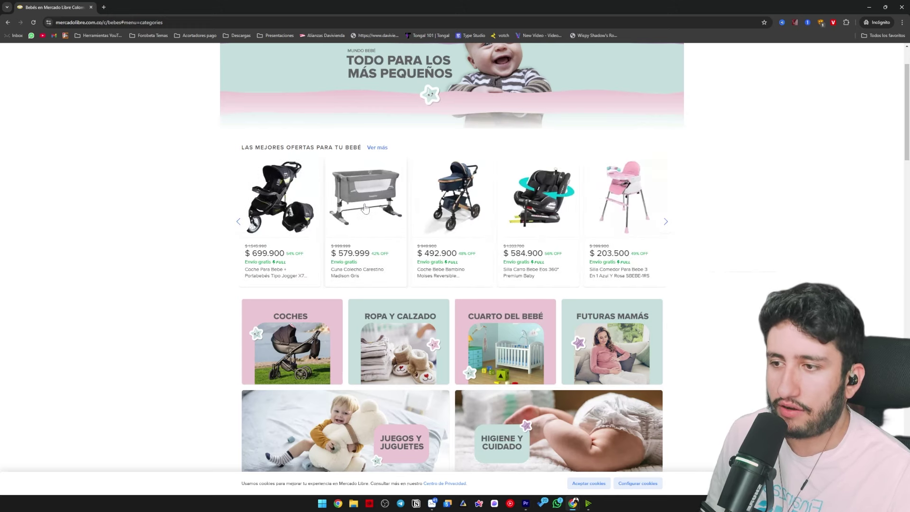
click(665, 221)
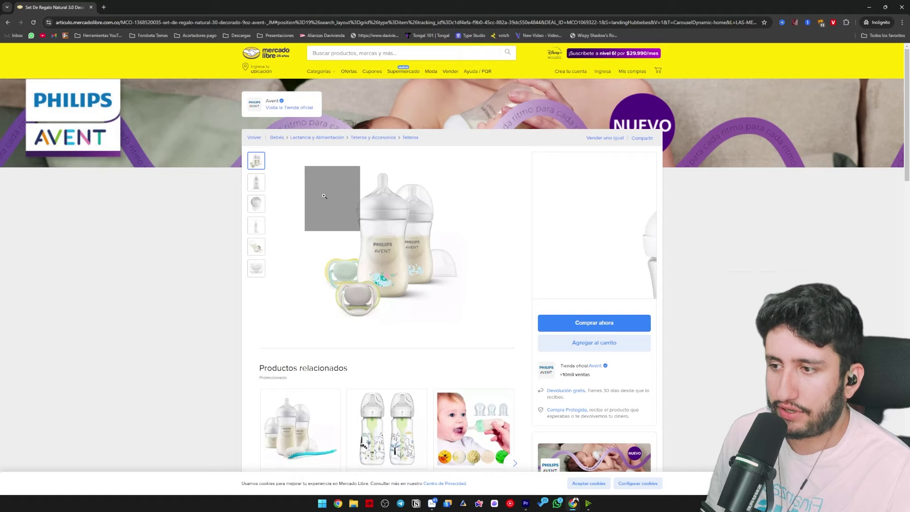
key(alt+Left)
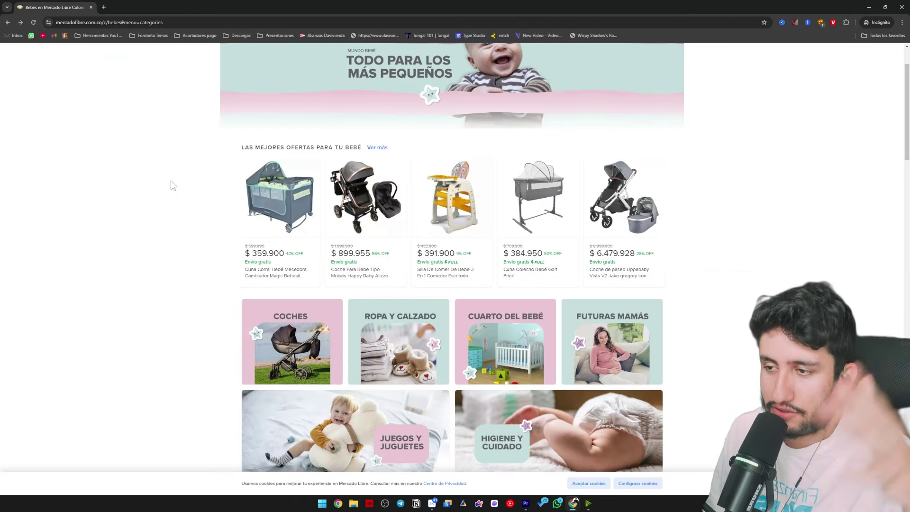
- Examine the photos of the best-selling baby products, and return to the listing's Variantes y fotos section
scroll(497, 169, down, 8)
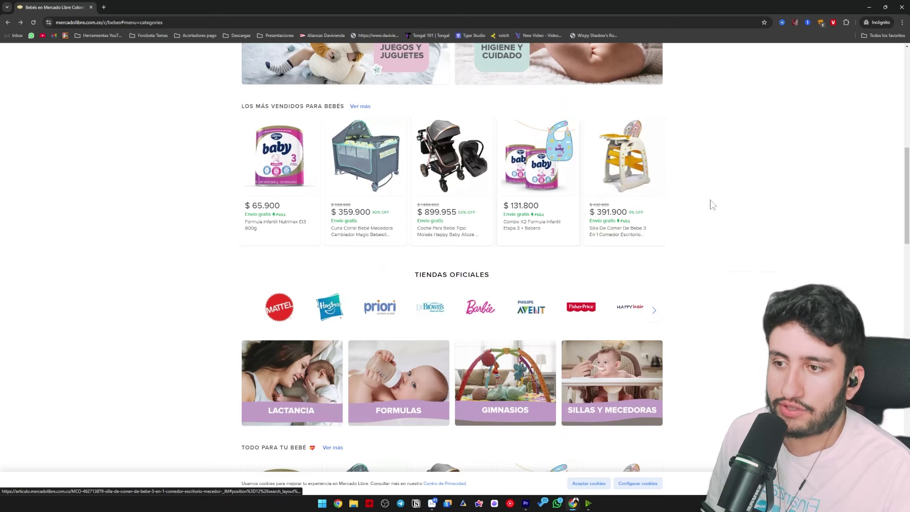
scroll(473, 250, up, 2)
click(475, 243)
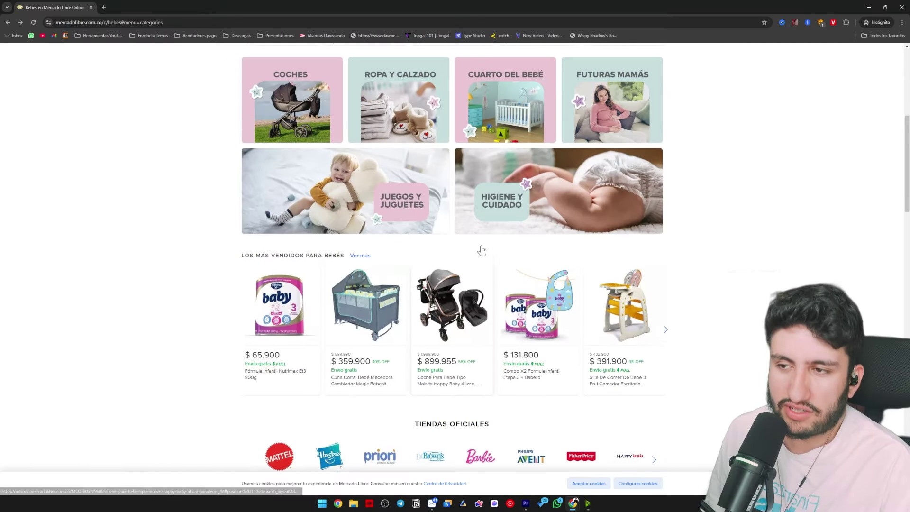
scroll(540, 240, up, 1)
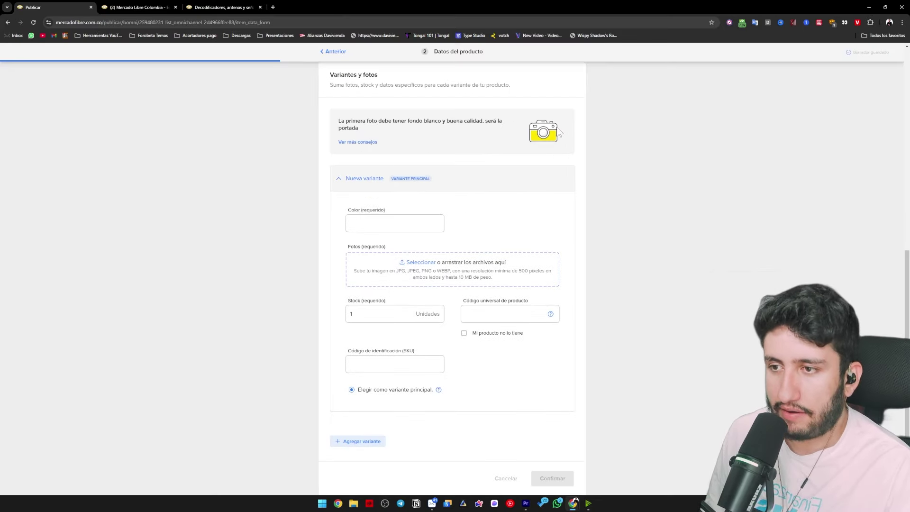
scroll(487, 194, up, 2)
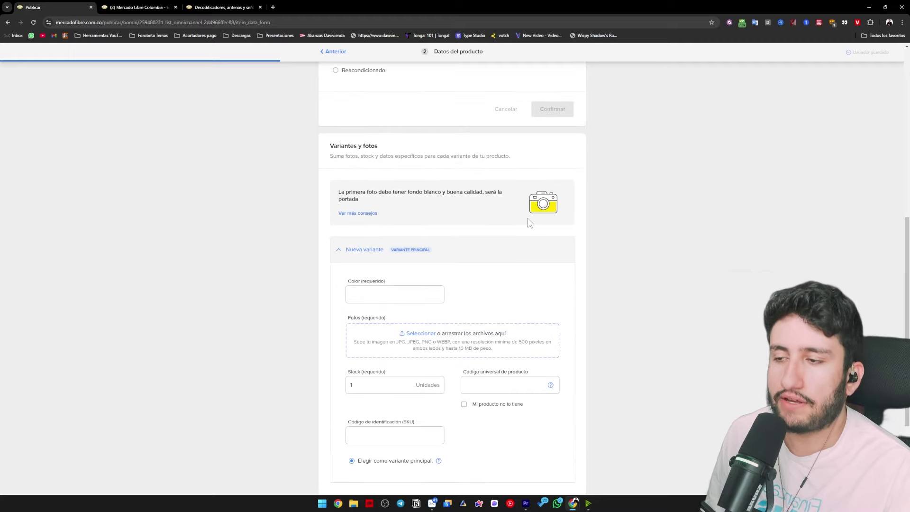
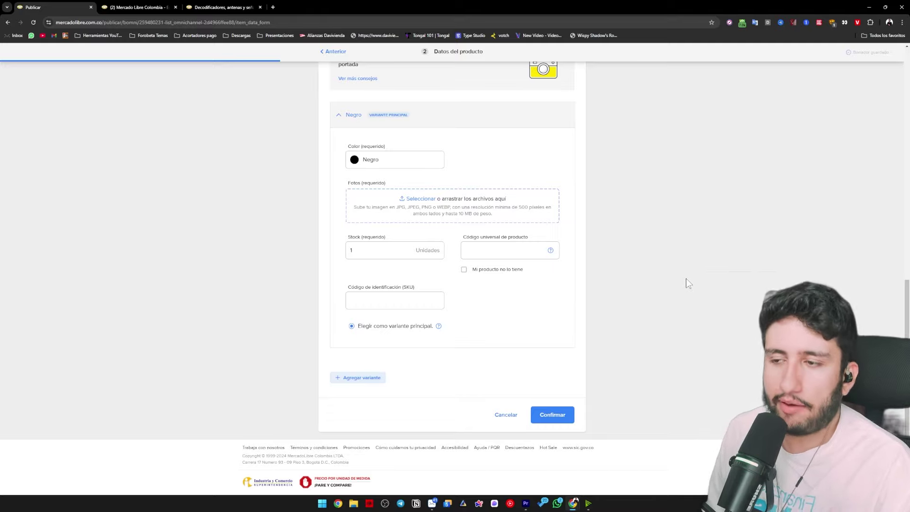
- Search Google Images for "soporte monitor" in a new incognito tab and look through the pictures
mouse_move(573, 503)
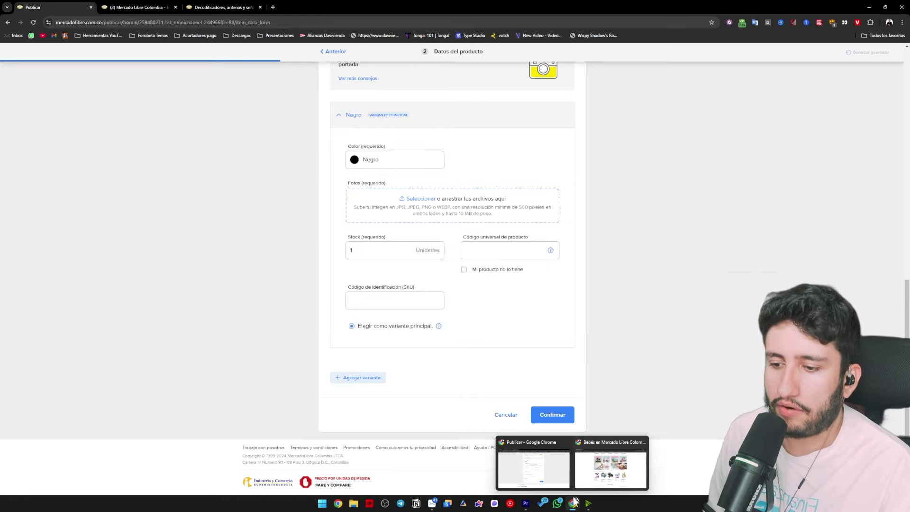
click(612, 462)
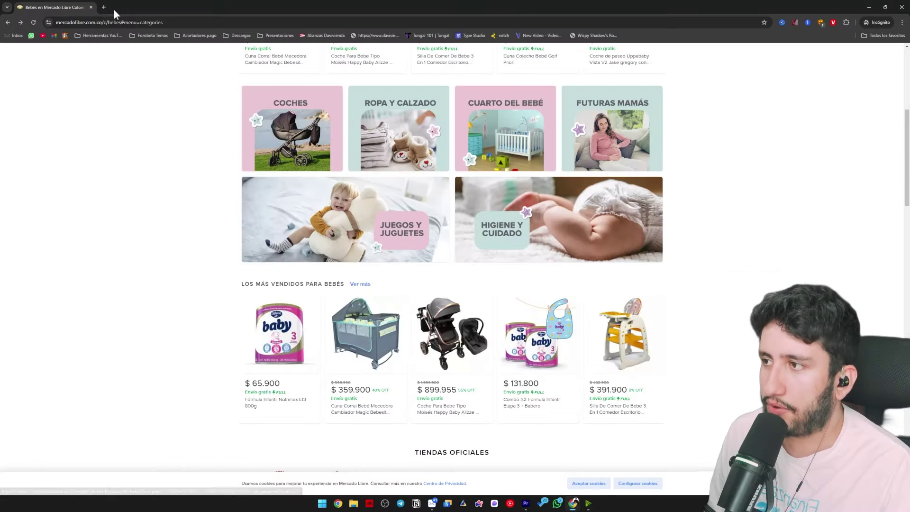
click(104, 7)
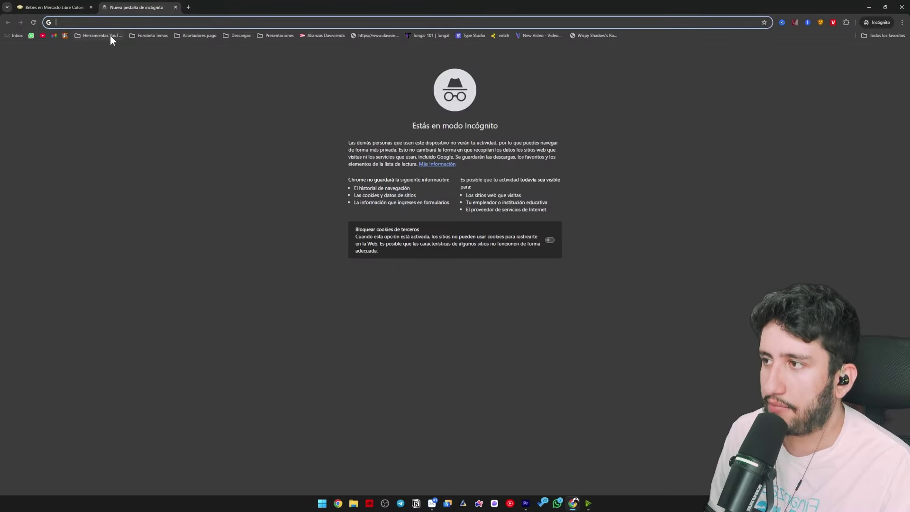
text(soporte monitor)
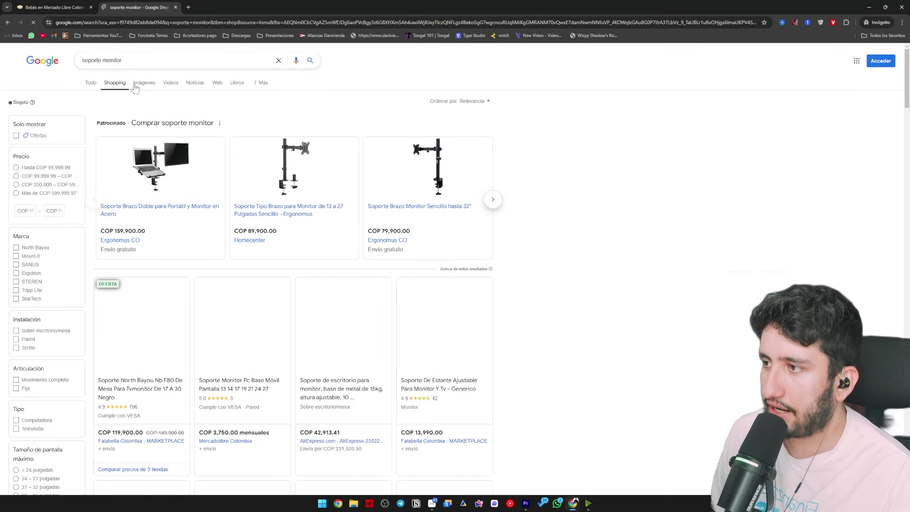
click(136, 85)
scroll(382, 115, down, 3)
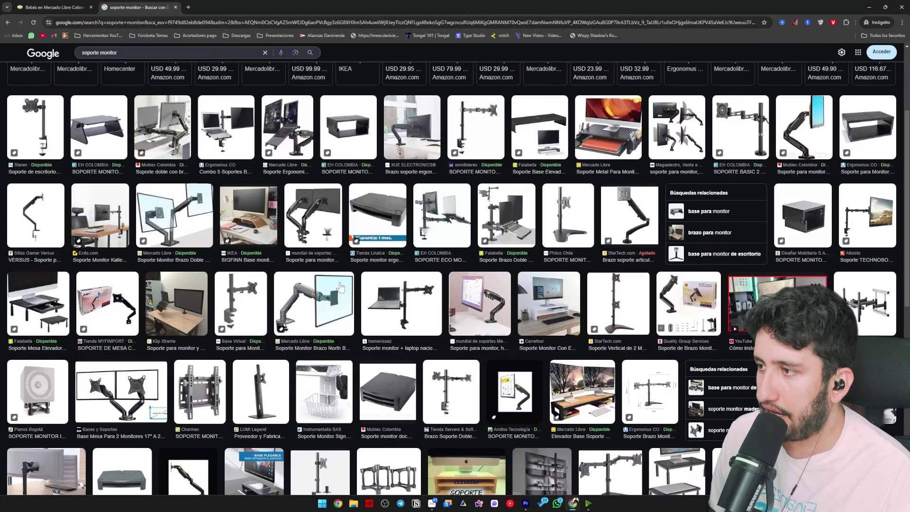
scroll(385, 263, up, 2)
scroll(484, 277, down, 1)
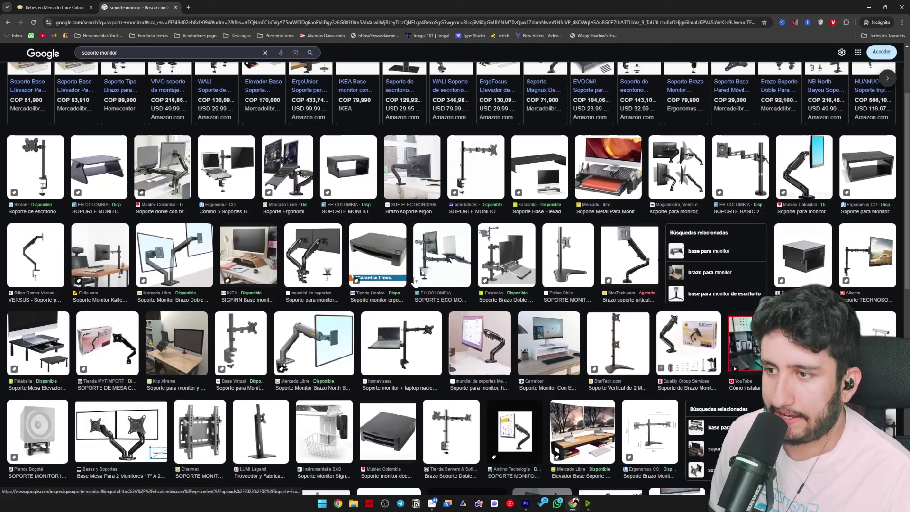
- Open the omnilideres picture of the Kalley K-SM1332 monitor and TV mount and save the image to the computer
click(476, 163)
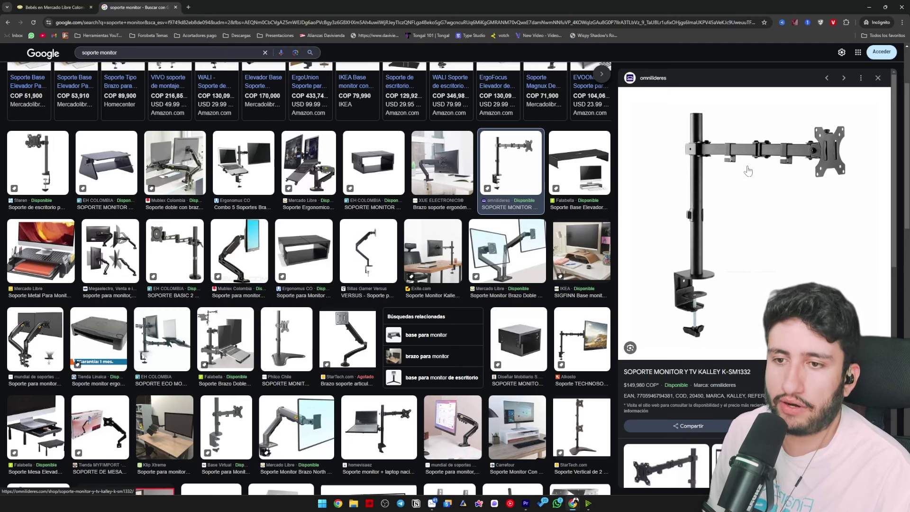
right_click(747, 171)
click(763, 260)
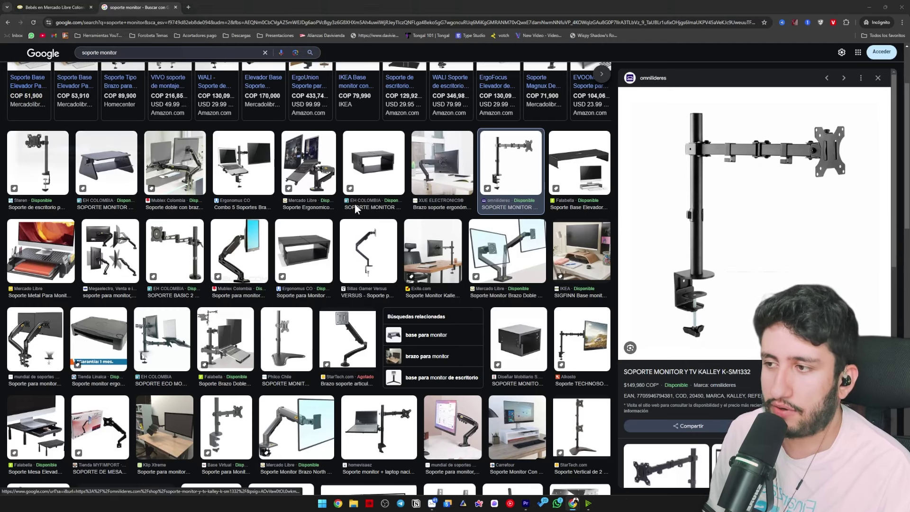
- Open the related Falabella picture of the 13-27 arm-type monitor mount and save the image to the computer
scroll(805, 268, down, 2)
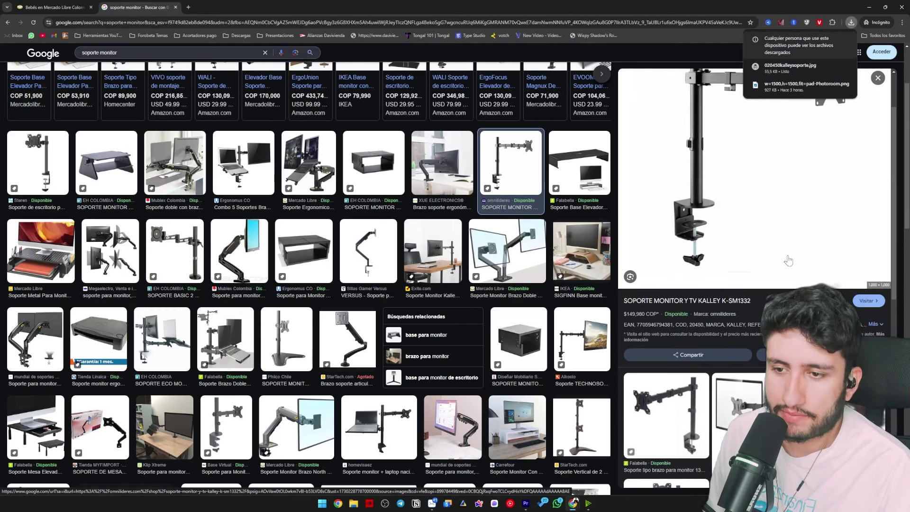
scroll(711, 308, down, 1)
click(701, 349)
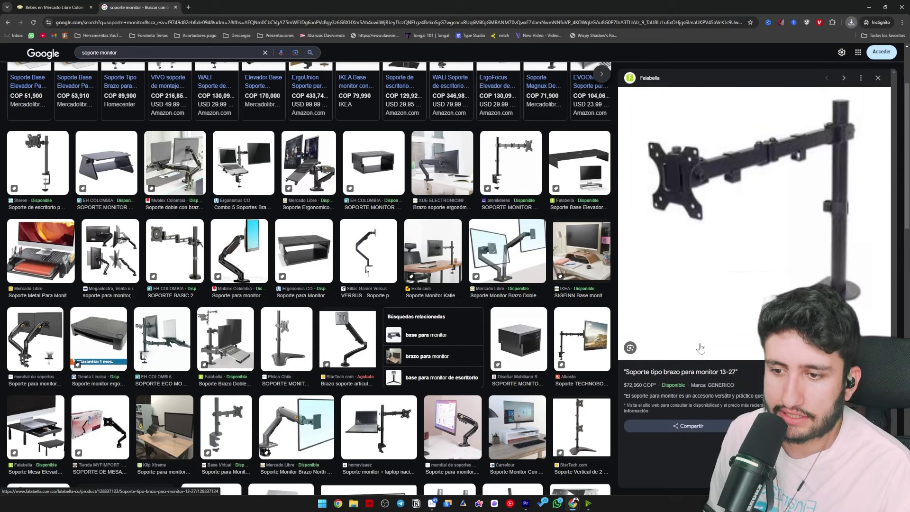
right_click(703, 195)
click(728, 278)
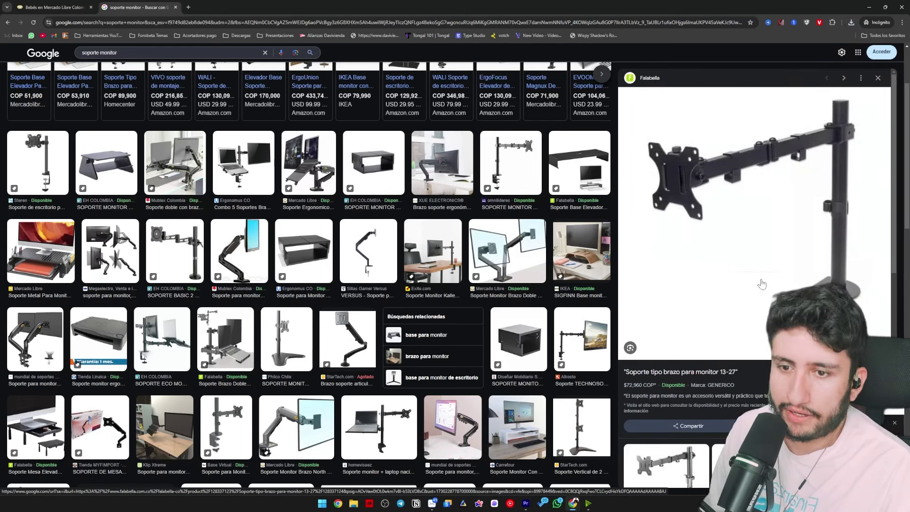
- Open the related Mercado Libre picture of the single-arm 13 to 27 monitor mount and save the image
scroll(761, 284, down, 4)
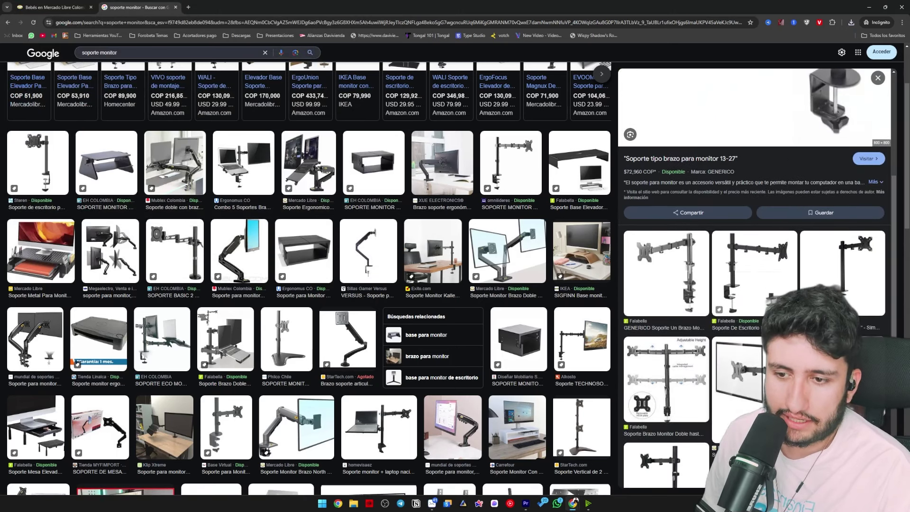
click(753, 270)
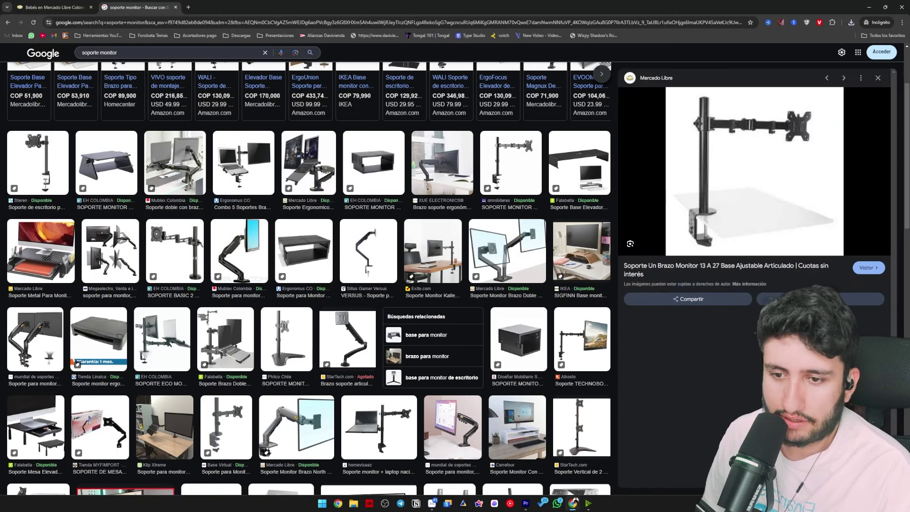
right_click(715, 163)
click(727, 278)
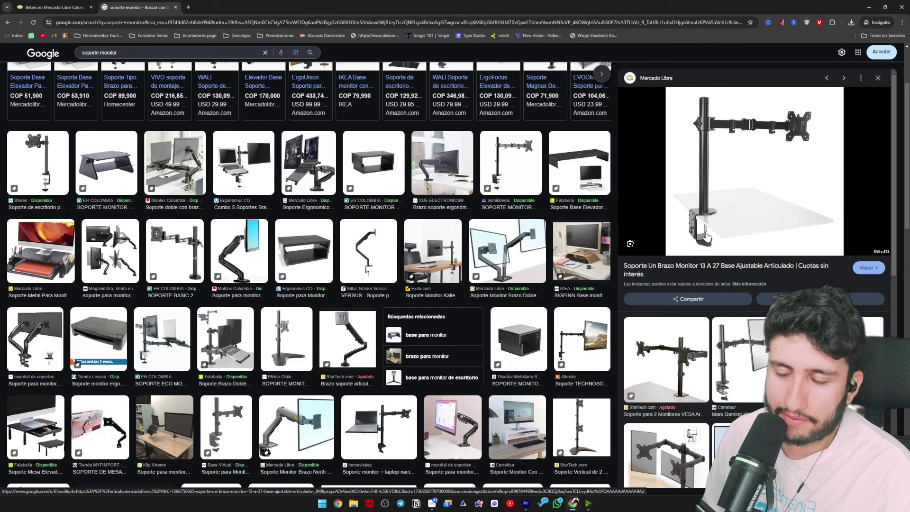
- Open the related StarTech picture of the desk mount for two monitors and save it to the downloads folder as armdual2.main
scroll(719, 344, down, 3)
click(666, 246)
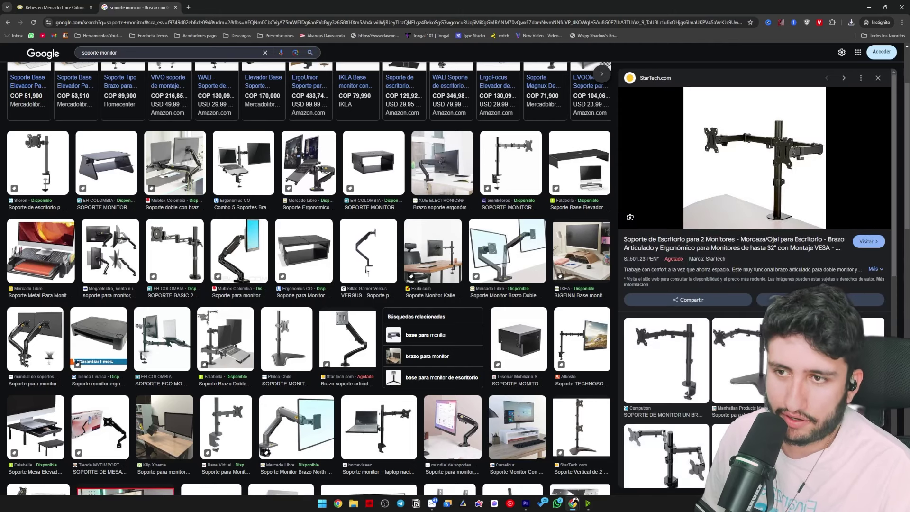
right_click(740, 162)
click(766, 245)
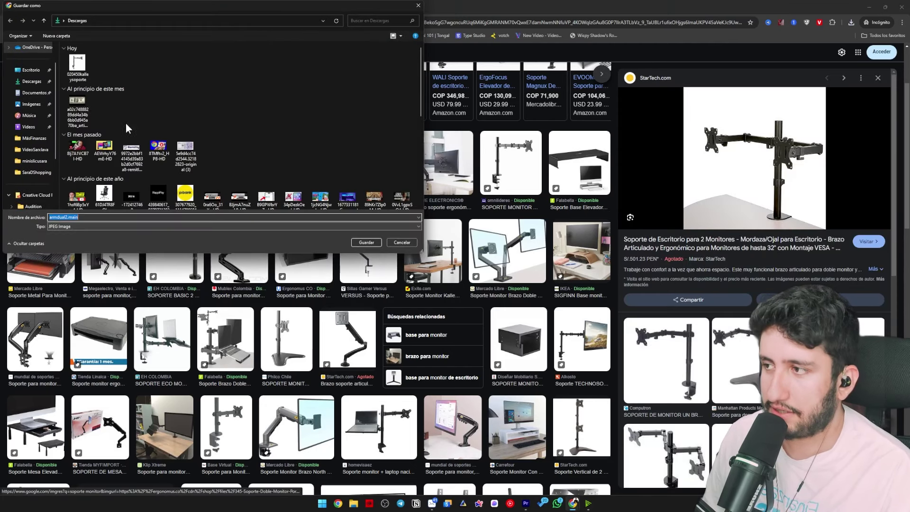
key(Return)
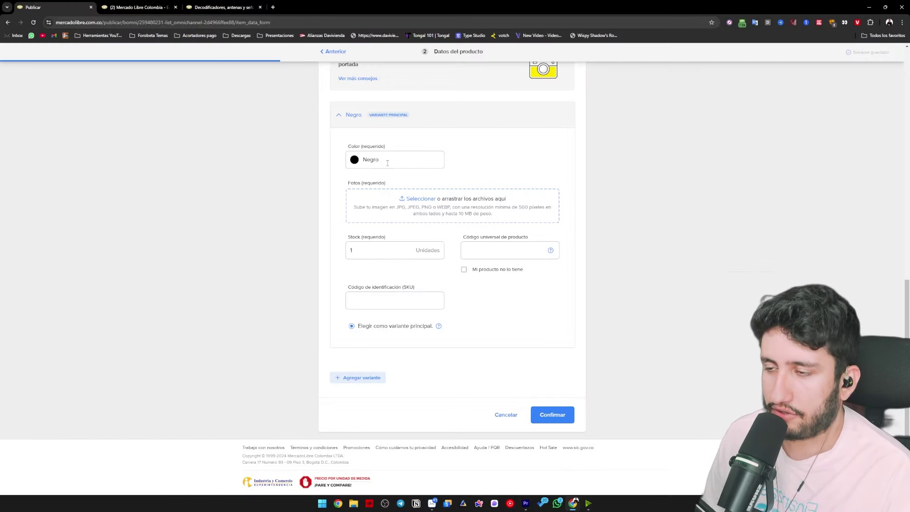
- Add the saved single-arm monitor mount picture as the cover photo of the Negro variant in the Mercado Libre listing
drag(388, 163, 433, 202)
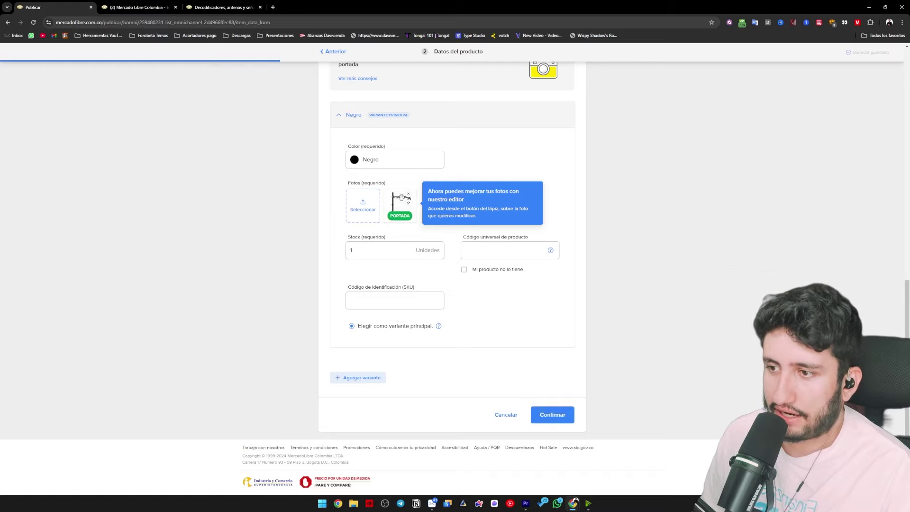
click(495, 193)
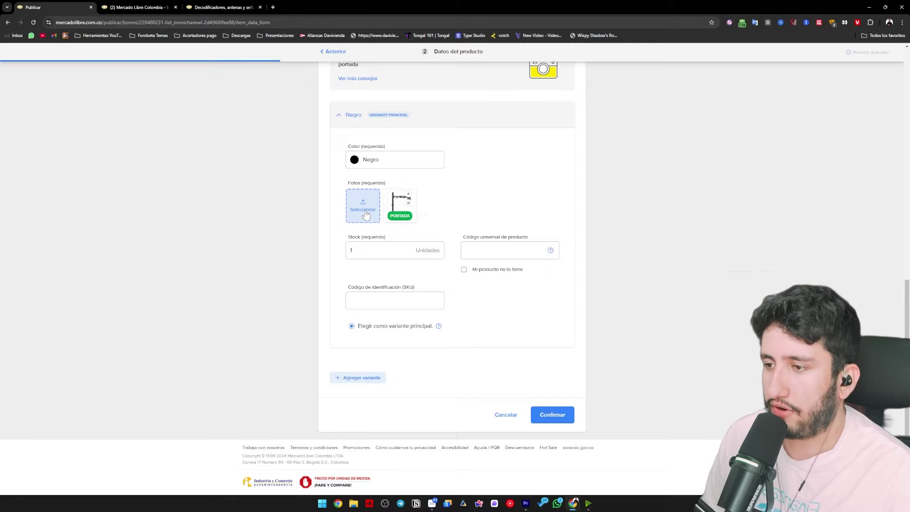
- Try to upload the armdual2.main picture as another photo of the Negro variant
click(366, 215)
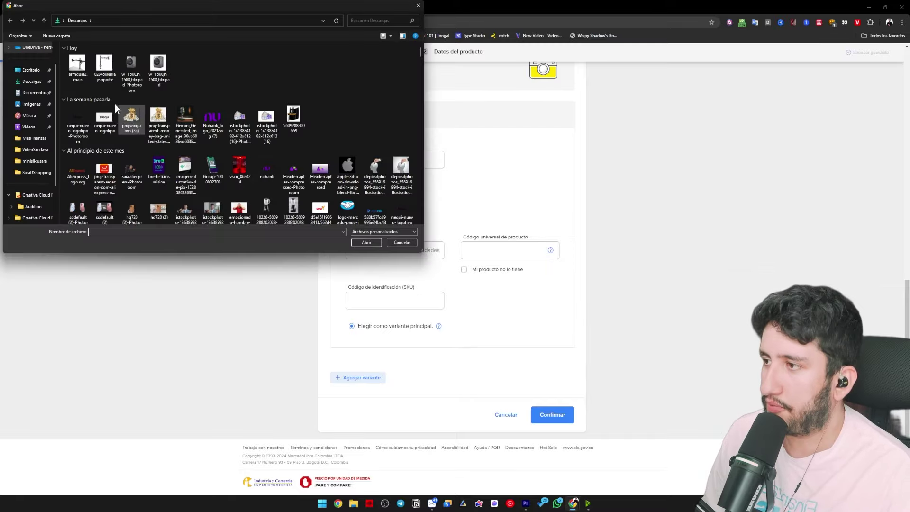
double_click(78, 67)
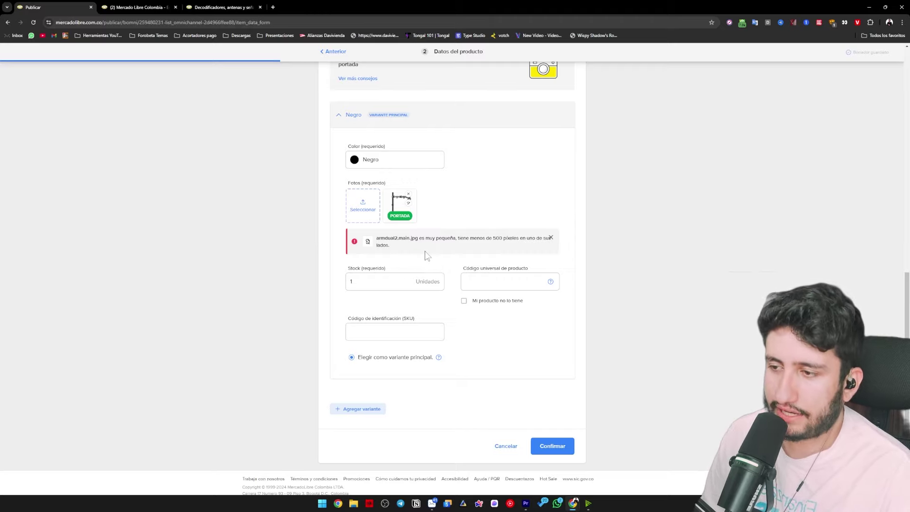
drag(419, 239, 460, 239)
click(509, 245)
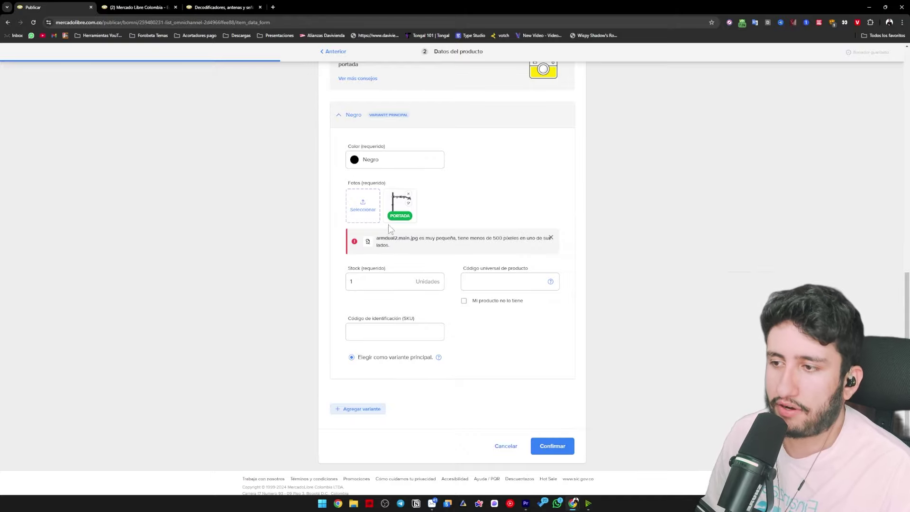
drag(388, 238, 410, 239)
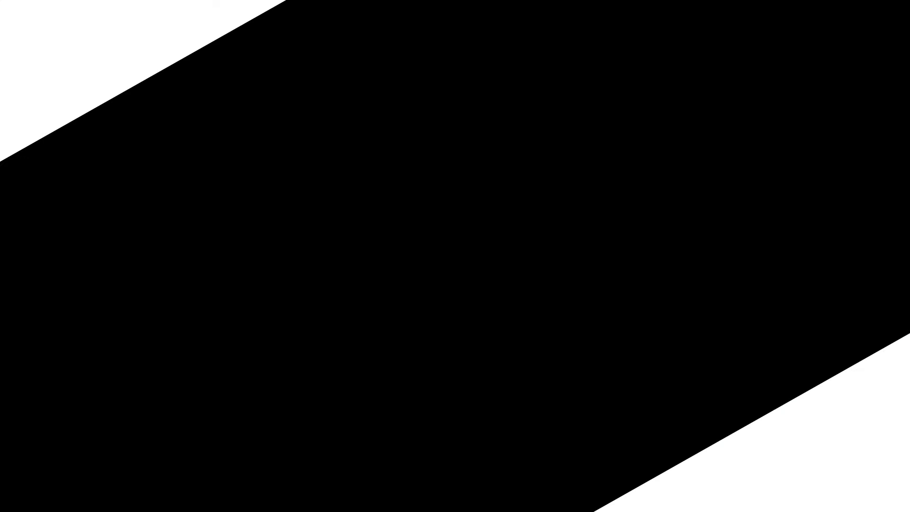
- Return to the Google Images results for "soporte monitor" and limit them to the Grande image size
scroll(322, 81, up, 3)
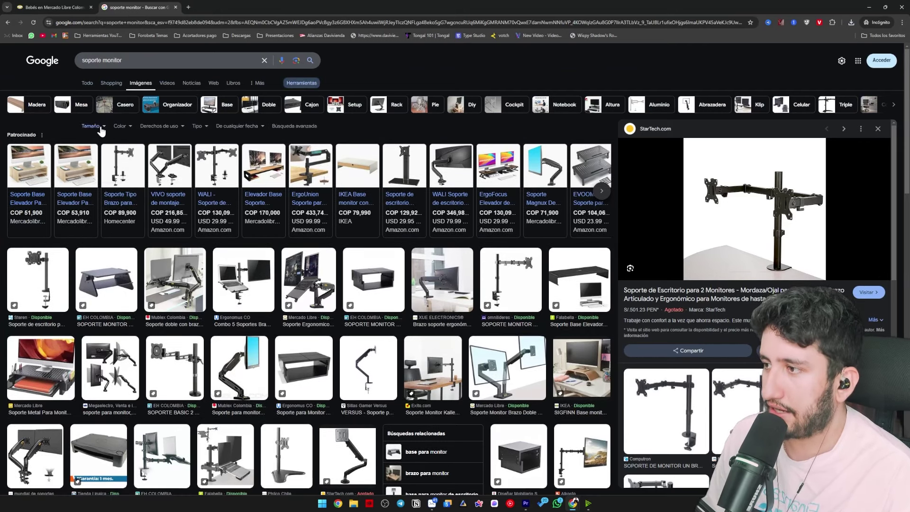
click(100, 127)
click(107, 155)
scroll(410, 361, down, 2)
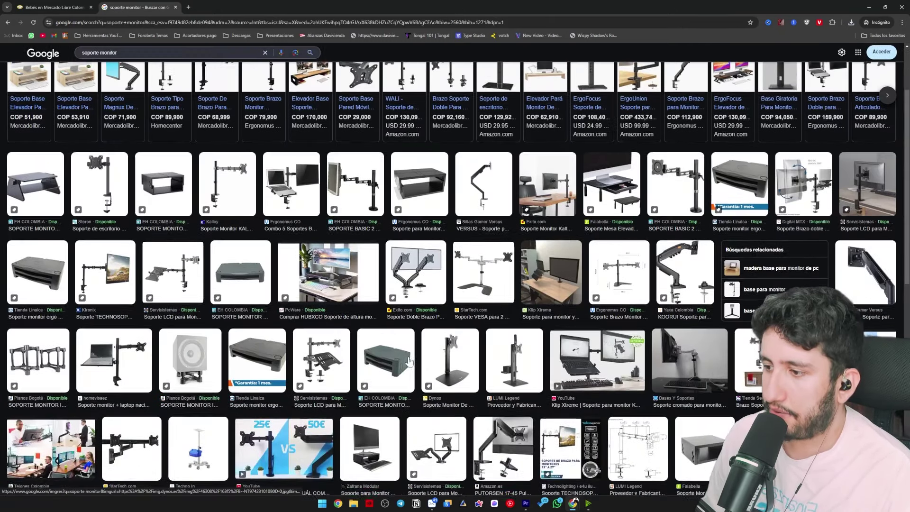
scroll(149, 254, up, 2)
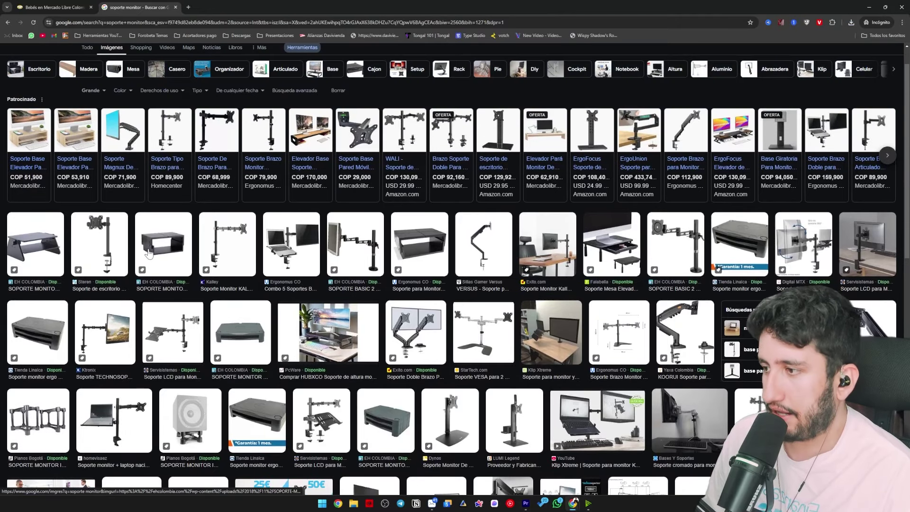
- Save the large Steren picture of the desk monitor mount and upload it as the Negro variant's second photo
click(102, 239)
right_click(722, 194)
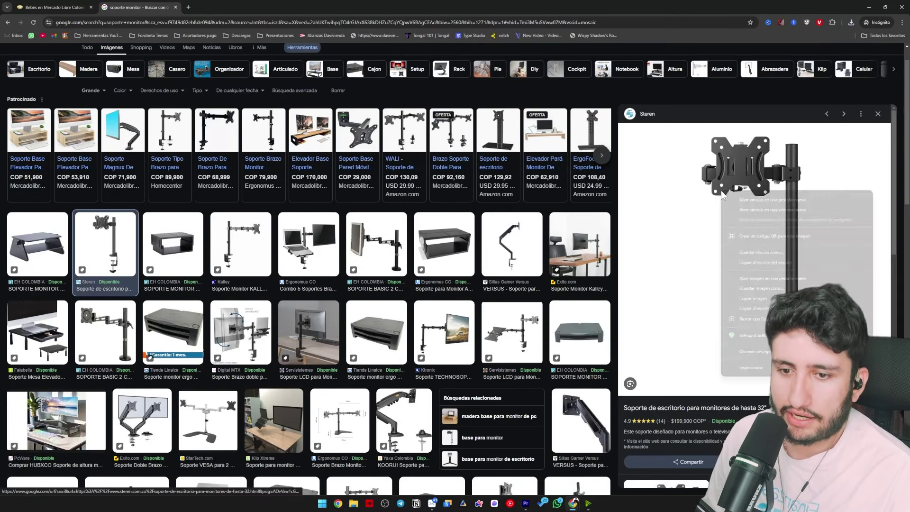
click(739, 299)
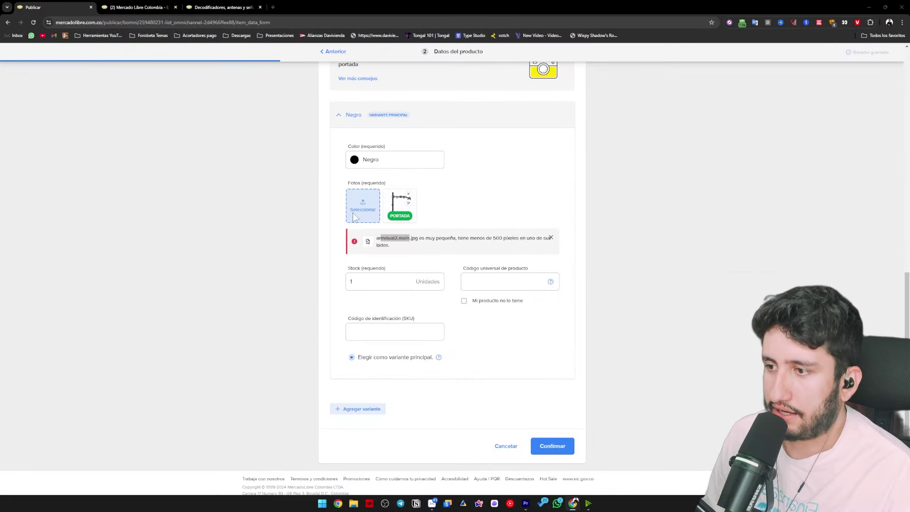
click(362, 215)
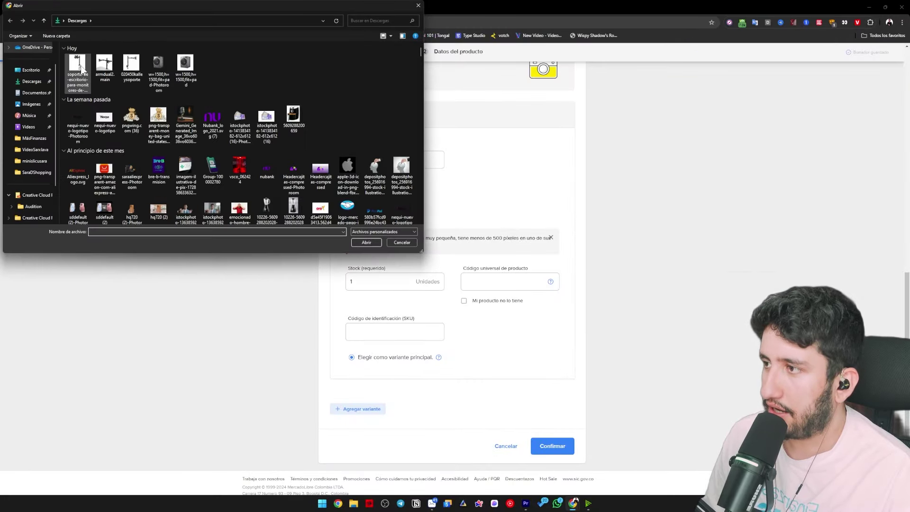
double_click(82, 69)
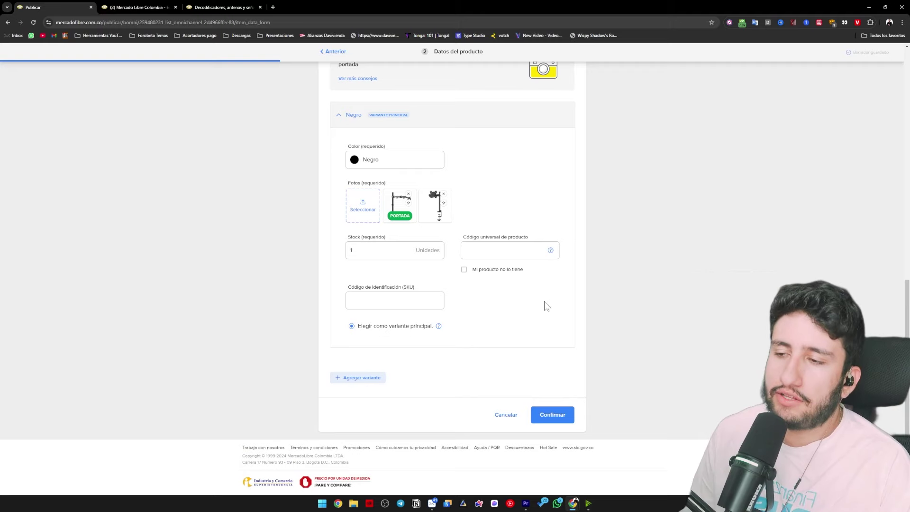
- Set the Negro variant's stock to 20 units
scroll(545, 305, up, 1)
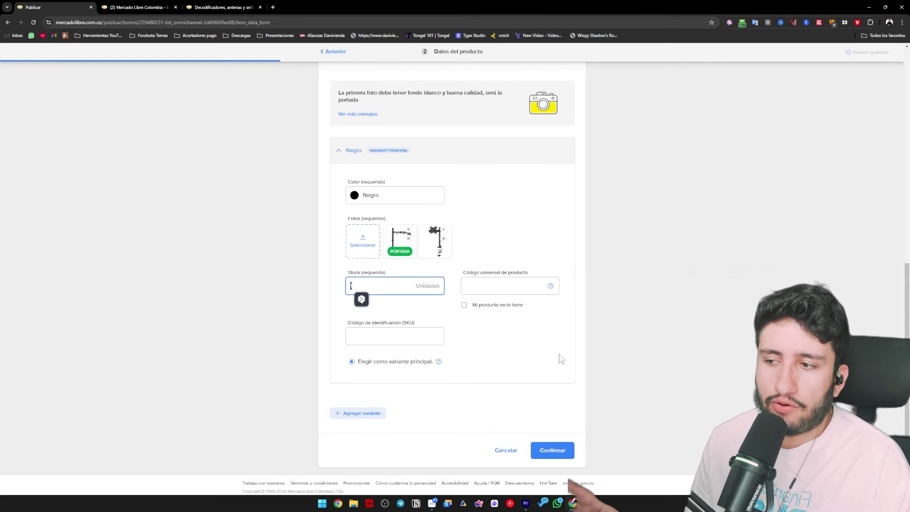
scroll(469, 327, up, 1)
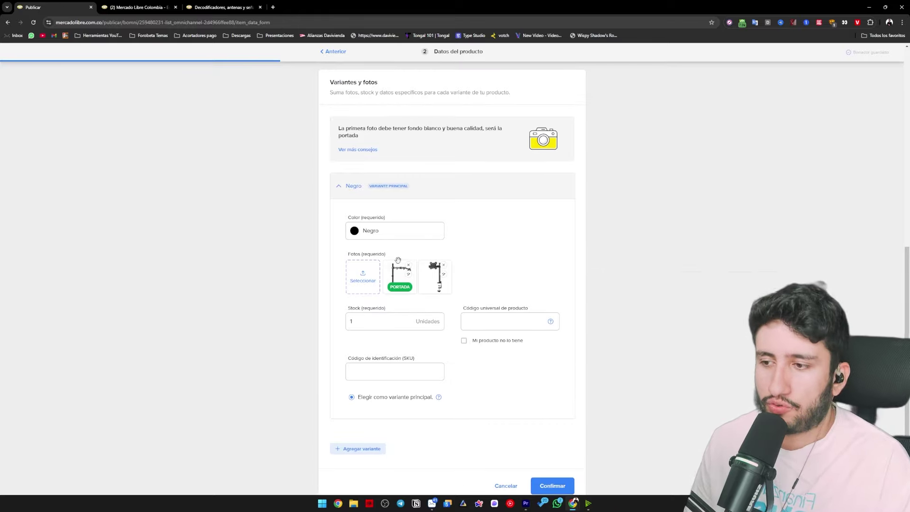
click(379, 321)
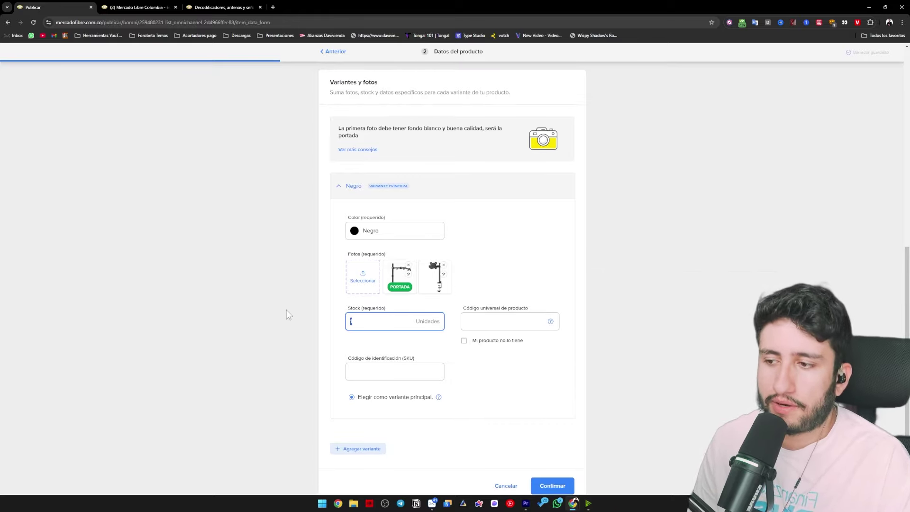
key(BackSpace)
text(20)
click(526, 289)
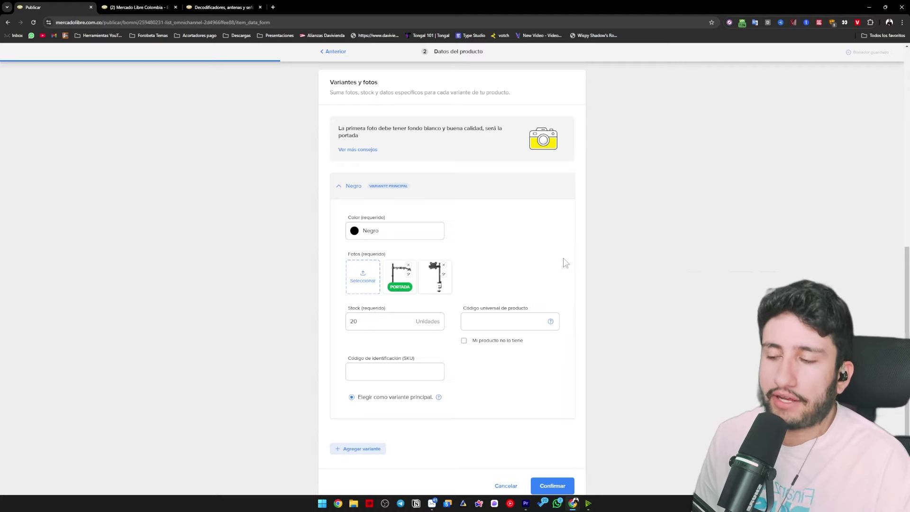
click(379, 321)
scroll(263, 330, down, 2)
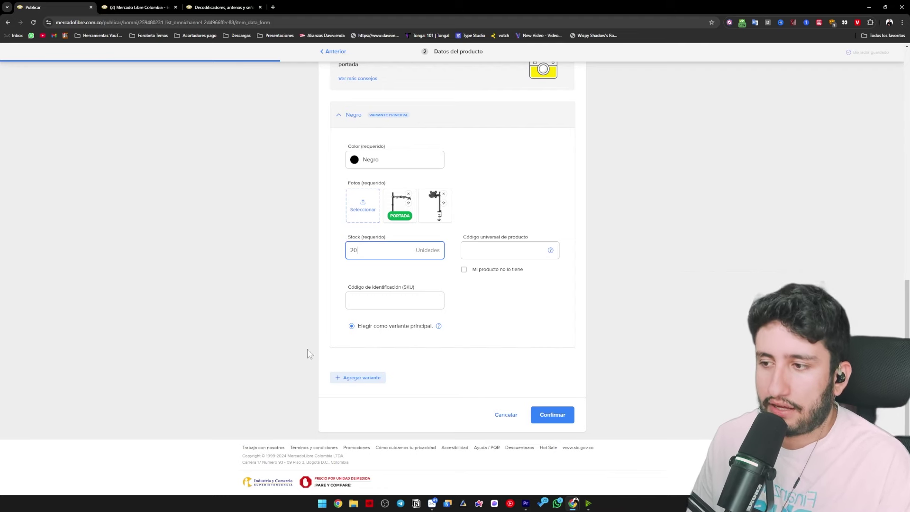
click(553, 334)
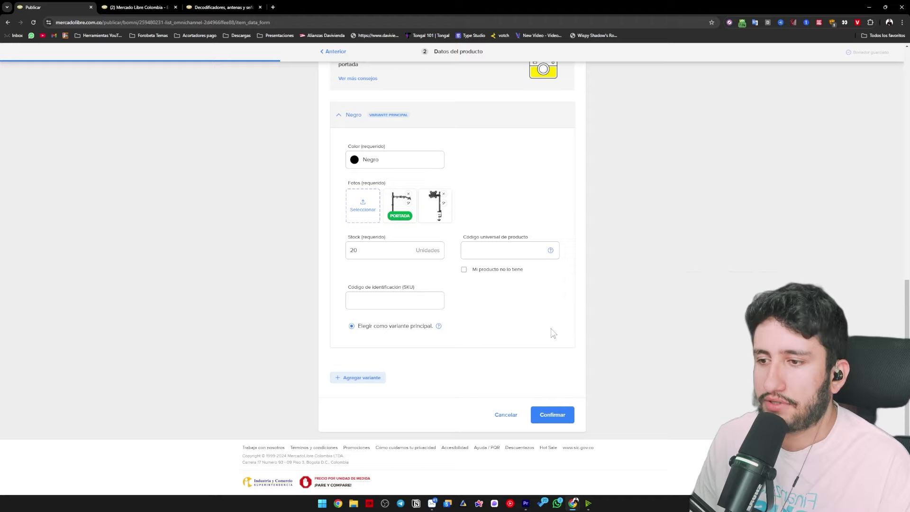
- Read the help for the universal product code and mark the product as not having one (Mi producto no lo tiene)
drag(483, 237, 551, 248)
mouse_move(550, 249)
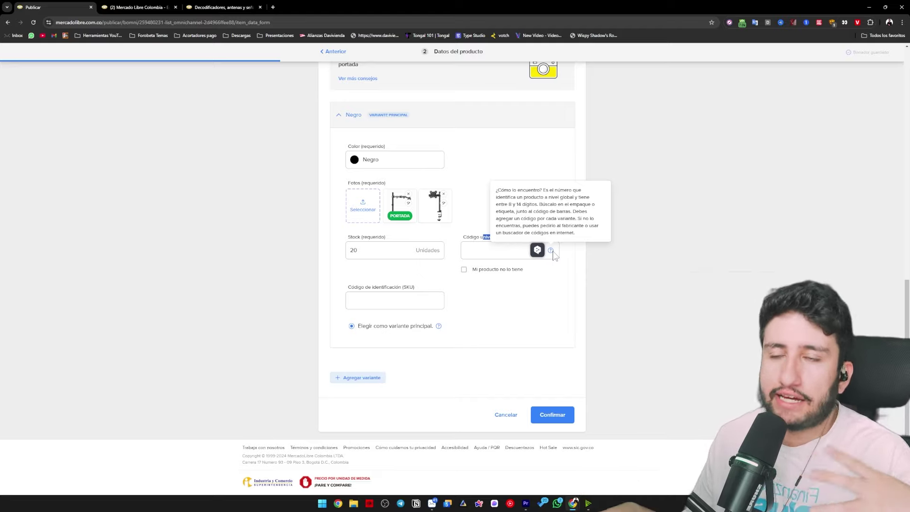
click(465, 270)
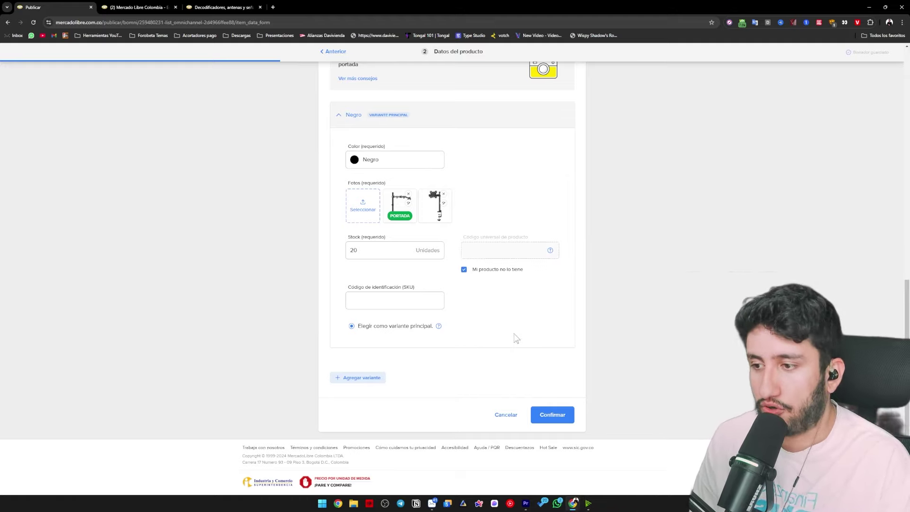
click(413, 302)
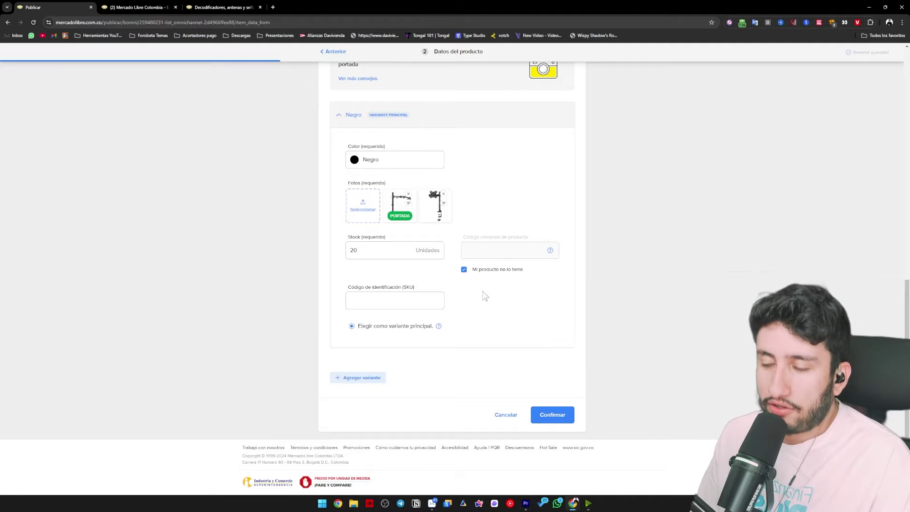
scroll(485, 292, up, 1)
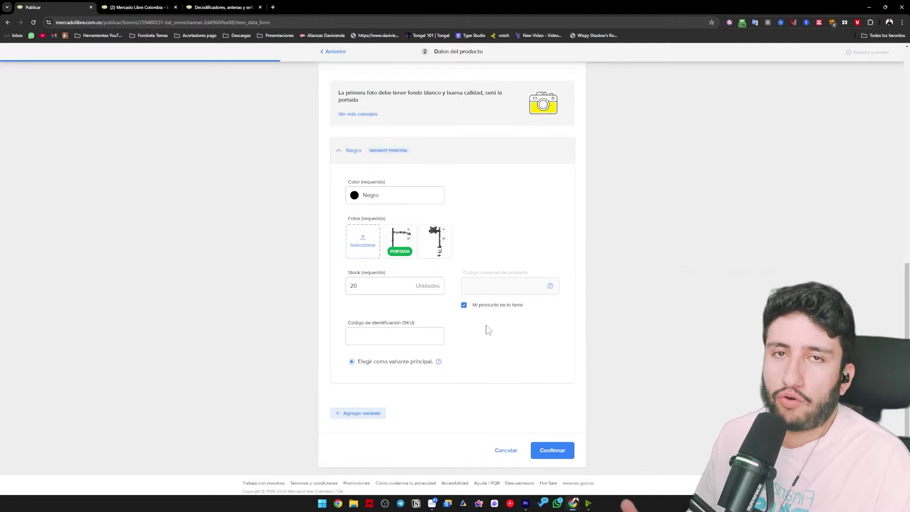
scroll(461, 326, down, 1)
- Try out a second variant in the color Blanco and remove it again
click(362, 378)
scroll(328, 331, up, 2)
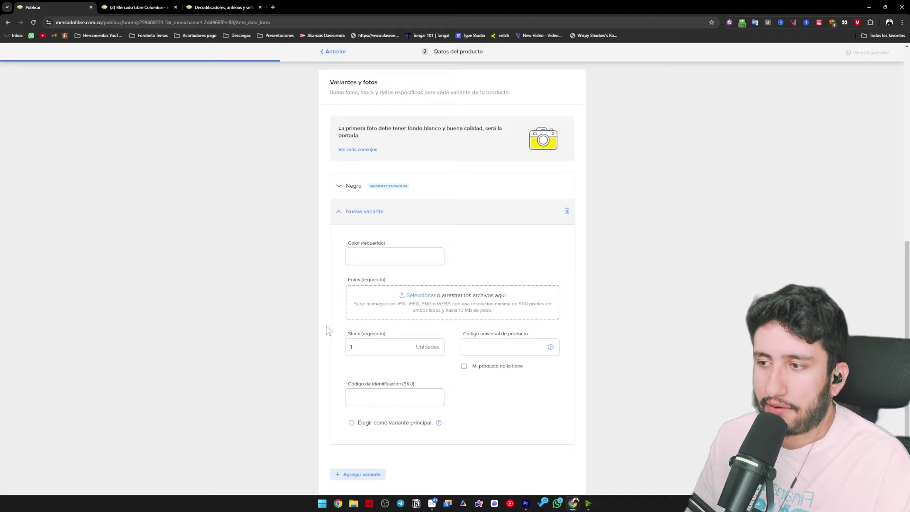
click(364, 256)
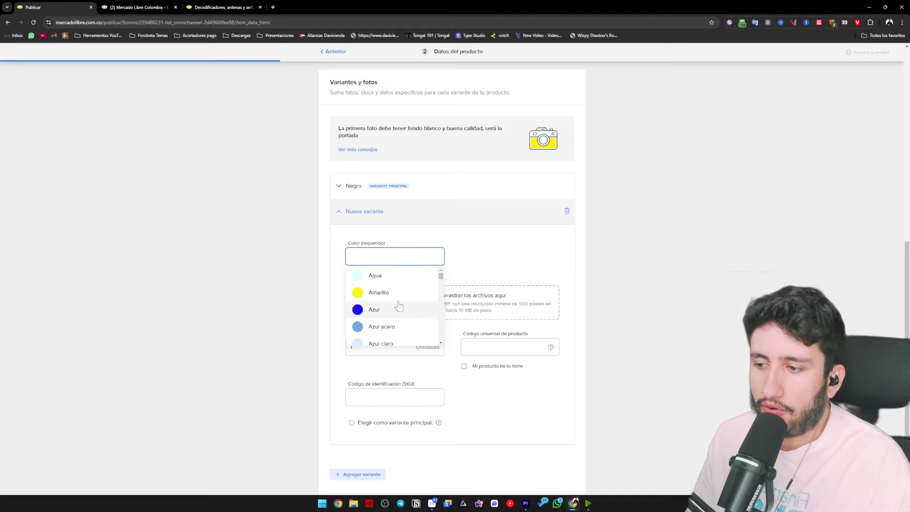
text(blanc)
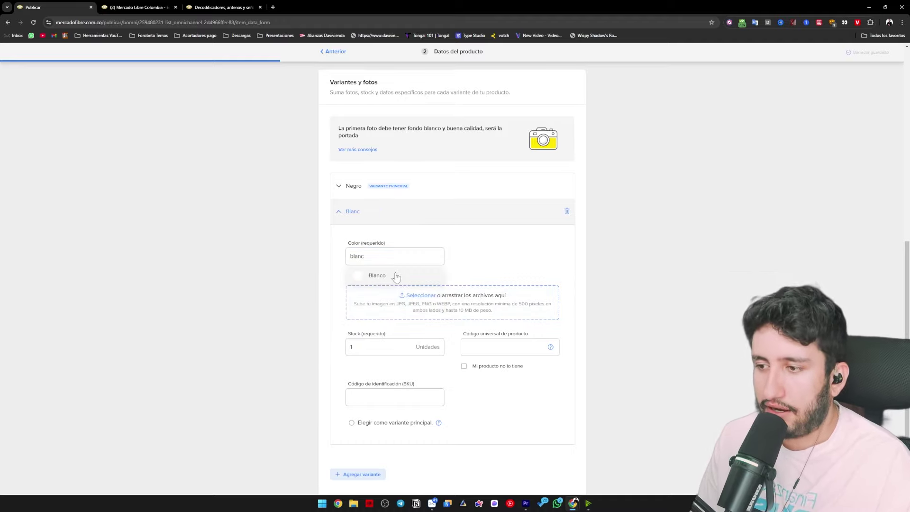
click(397, 275)
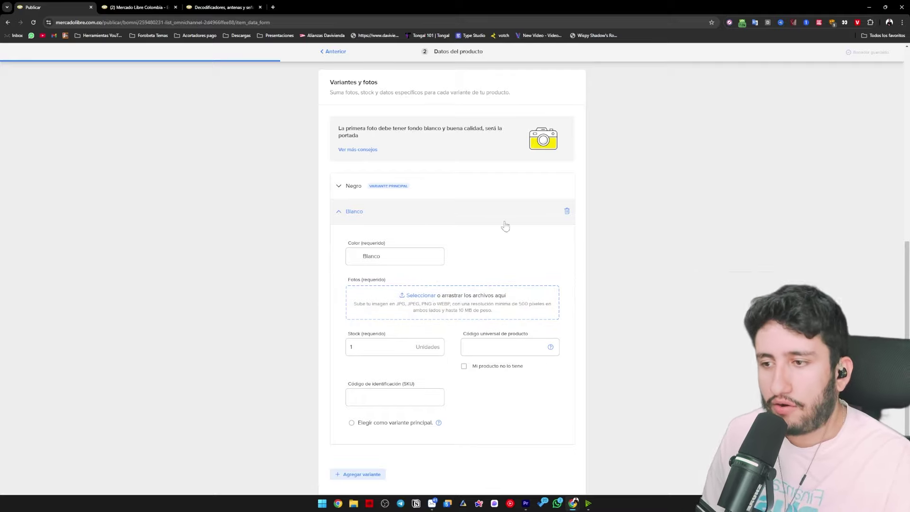
click(568, 211)
- Check the Negro variant's details, confirm the Variantes y fotos section, and review the completed product data
click(349, 343)
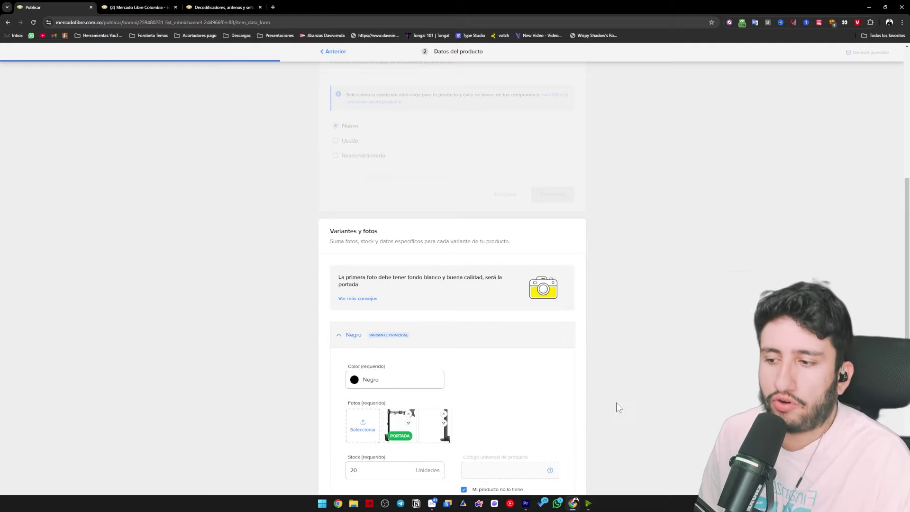
scroll(545, 384, down, 4)
scroll(407, 280, up, 1)
click(350, 194)
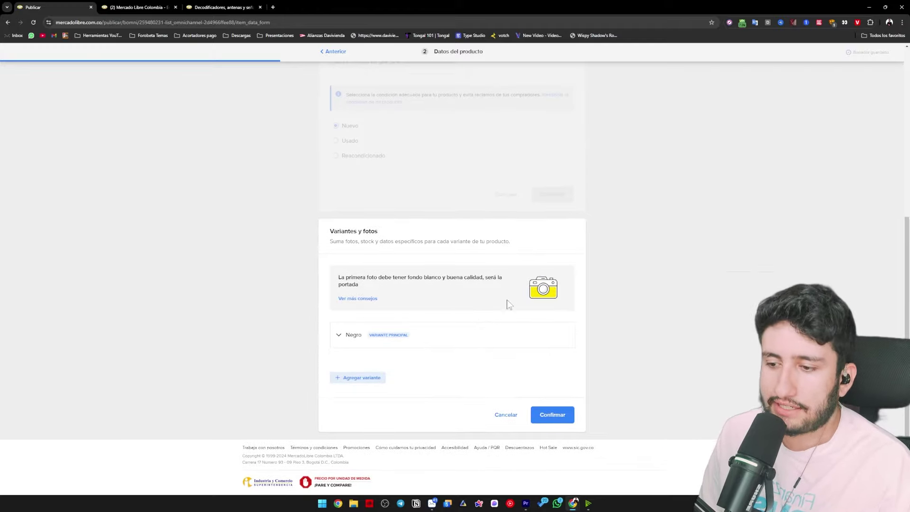
click(546, 414)
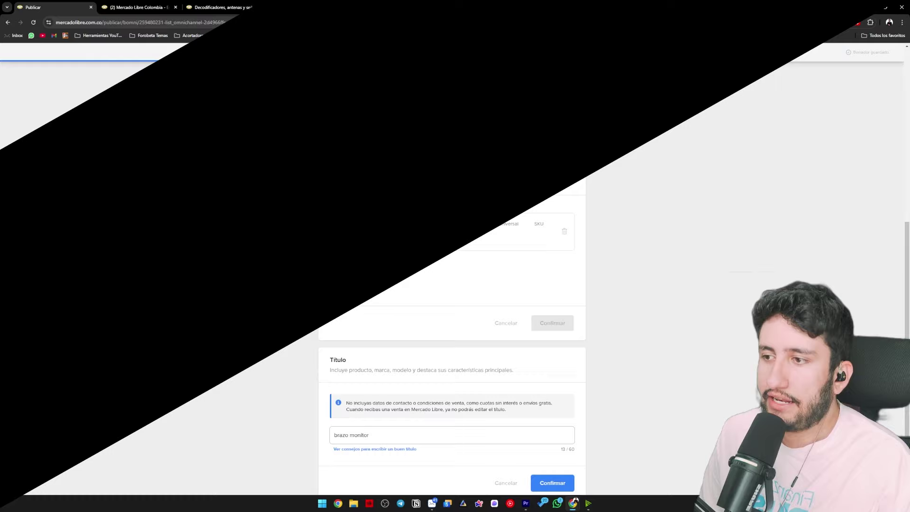
scroll(539, 286, up, 3)
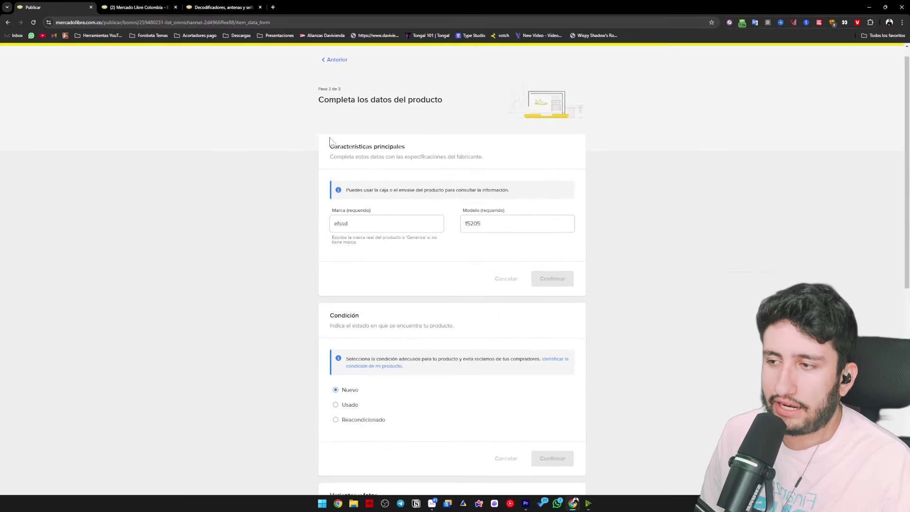
scroll(475, 205, down, 7)
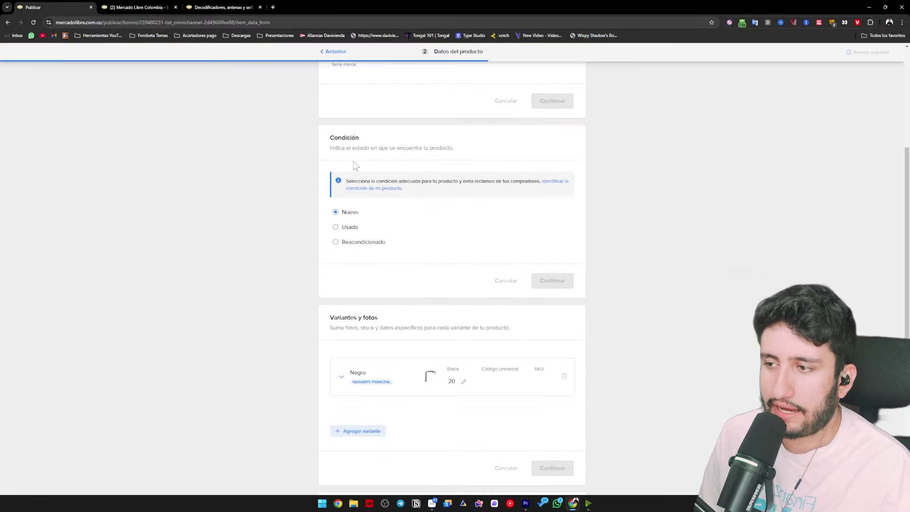
- Review the Condición and Variantes y fotos sections, read the Título instructions and select the existing title text
scroll(524, 258, up, 3)
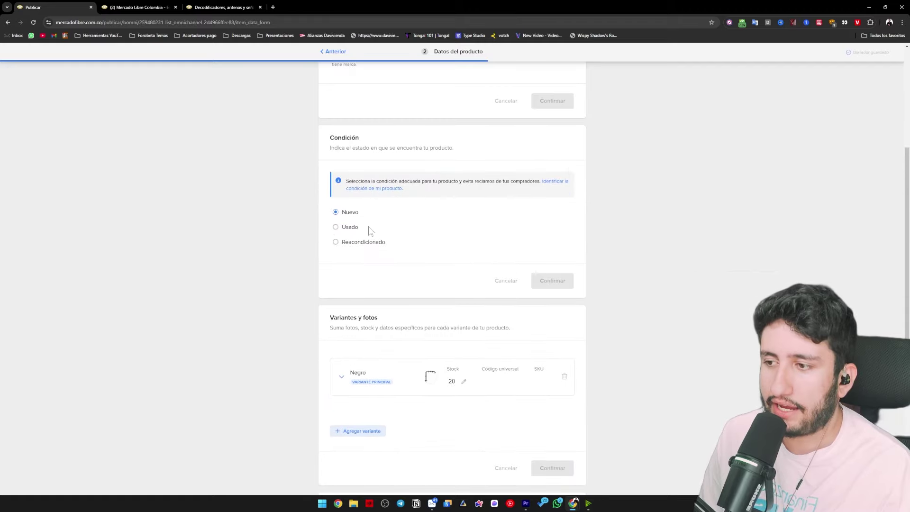
scroll(331, 223, down, 2)
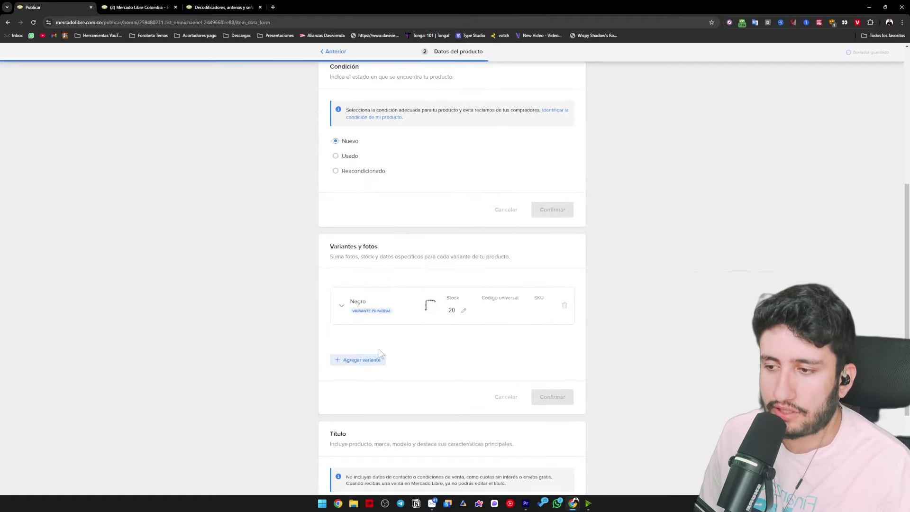
scroll(379, 349, down, 3)
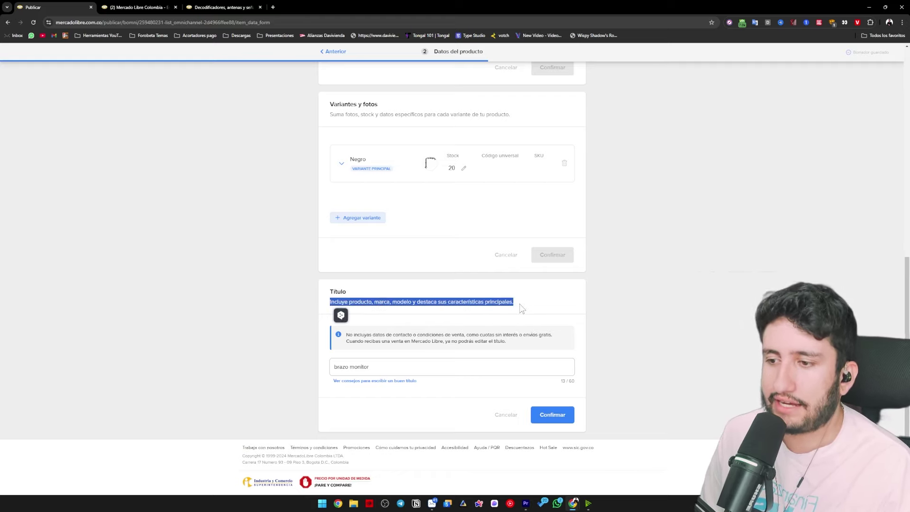
triple_click(393, 365)
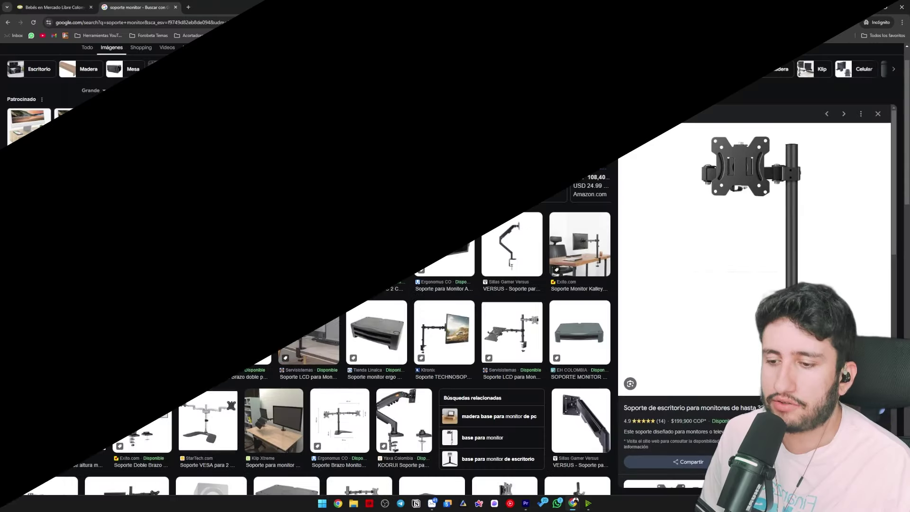
- Switch to the Mercado Libre storefront and search it for "brazo monitor"
click(52, 7)
scroll(379, 142, up, 5)
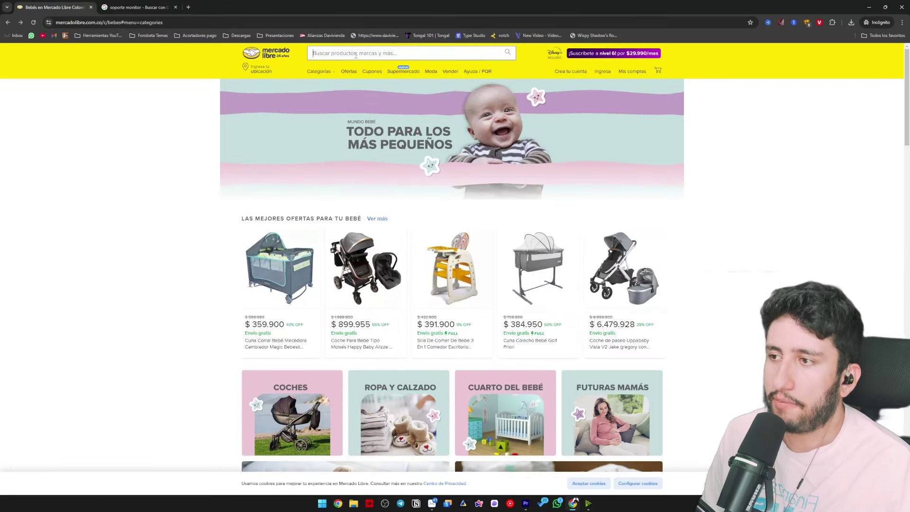
text(brazo monitor)
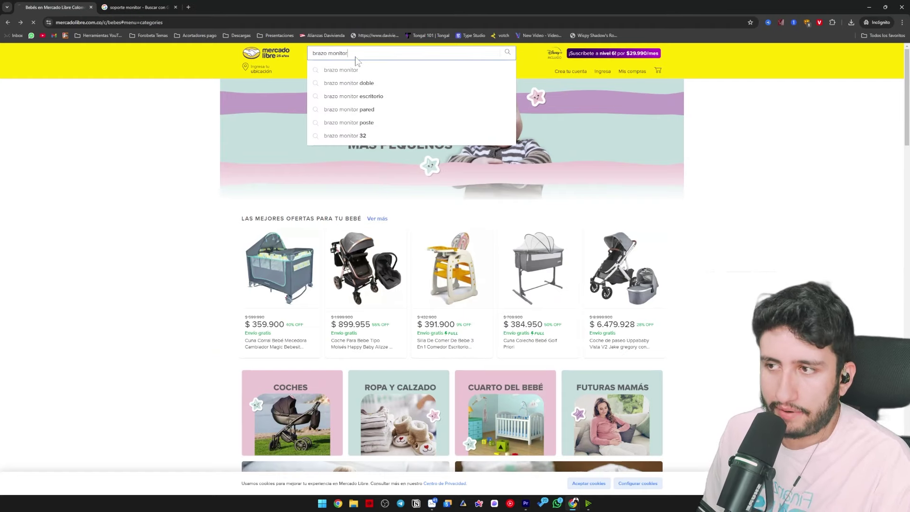
key(Return)
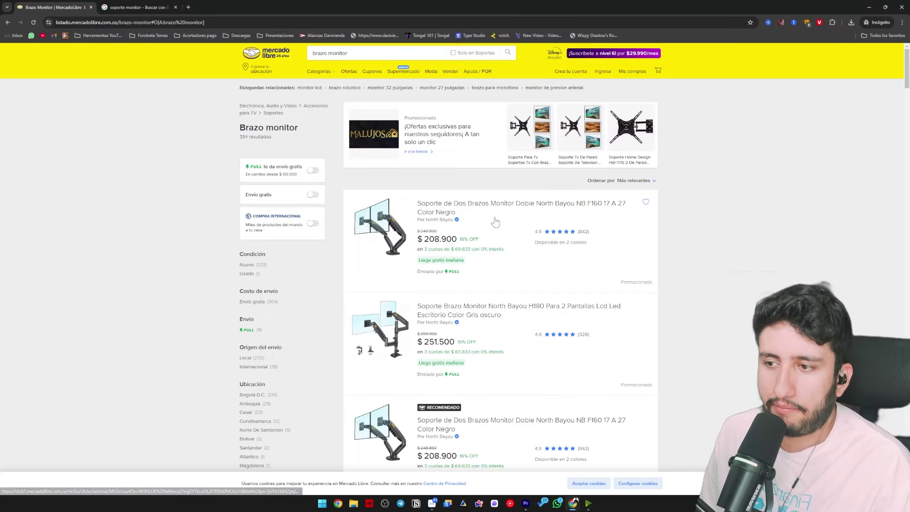
- Examine how the monitor arm listings in the search results word their titles
scroll(474, 228, down, 2)
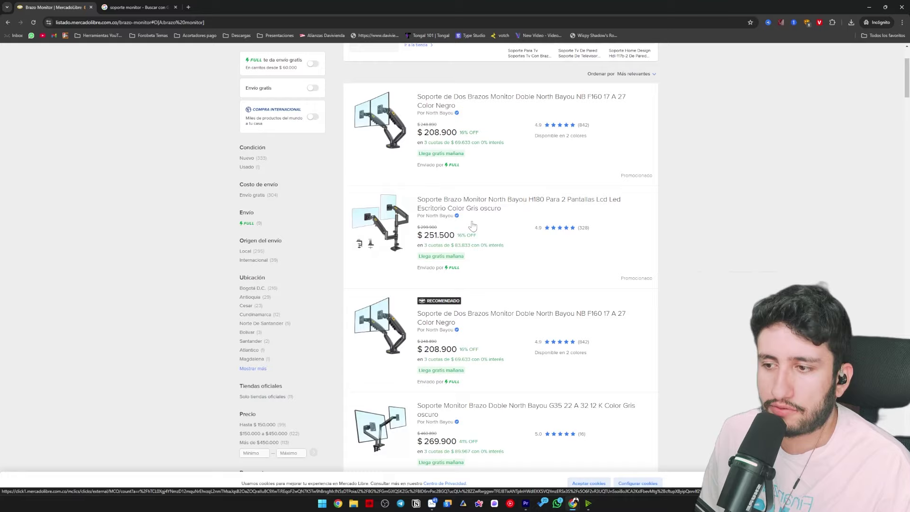
scroll(473, 226, down, 10)
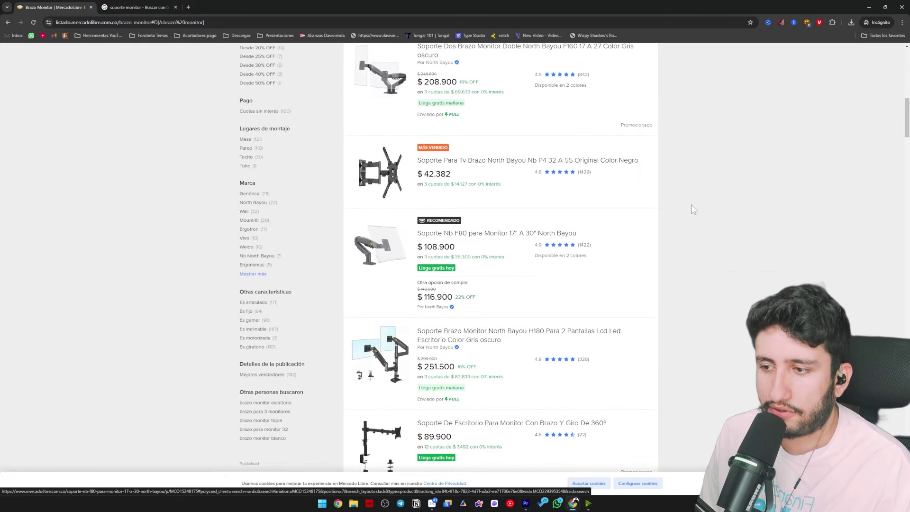
scroll(691, 208, down, 3)
scroll(692, 238, down, 2)
scroll(543, 248, up, 13)
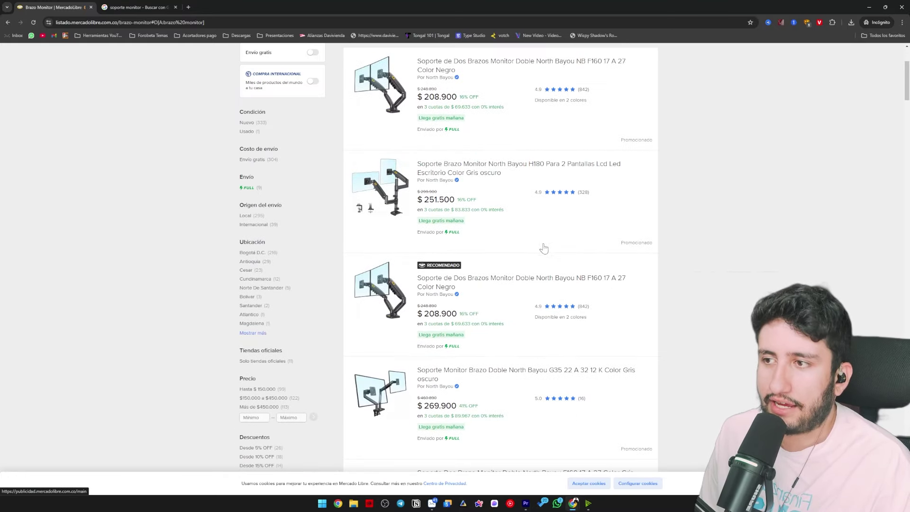
scroll(544, 248, up, 3)
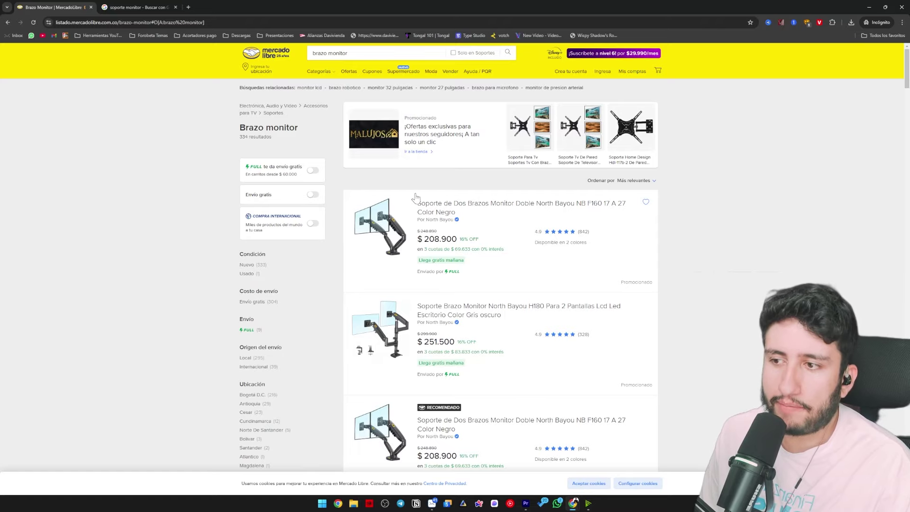
scroll(520, 341, down, 12)
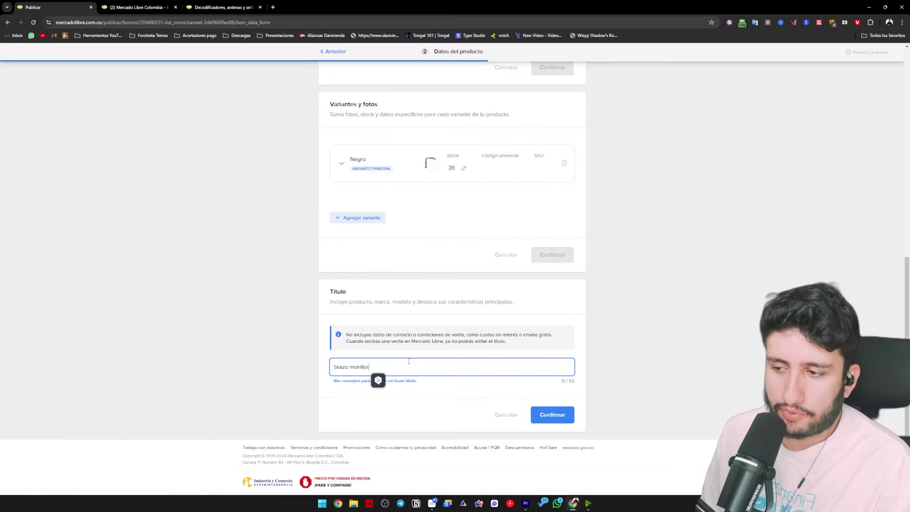
- Replace the listing's title with "Soporte de 1 Brazo Para Monitor de 20 a 25""
key(ctrl+a)
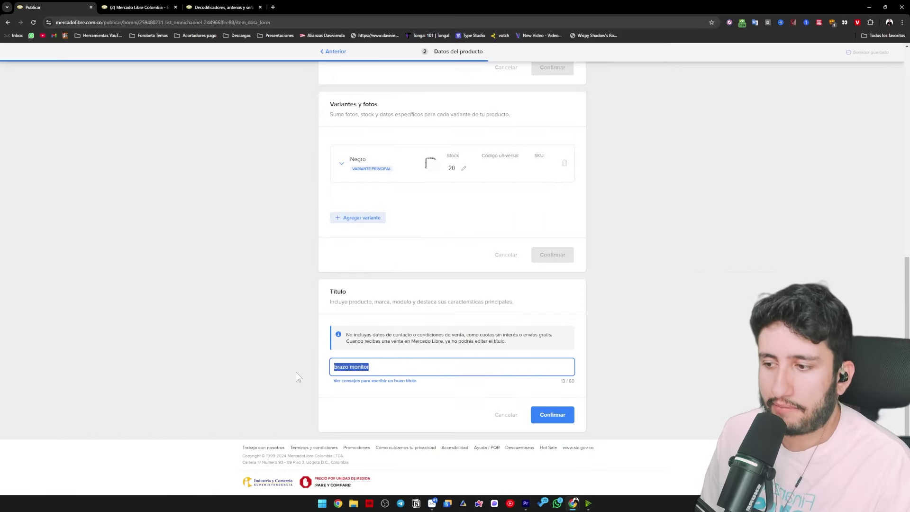
text(Sop)
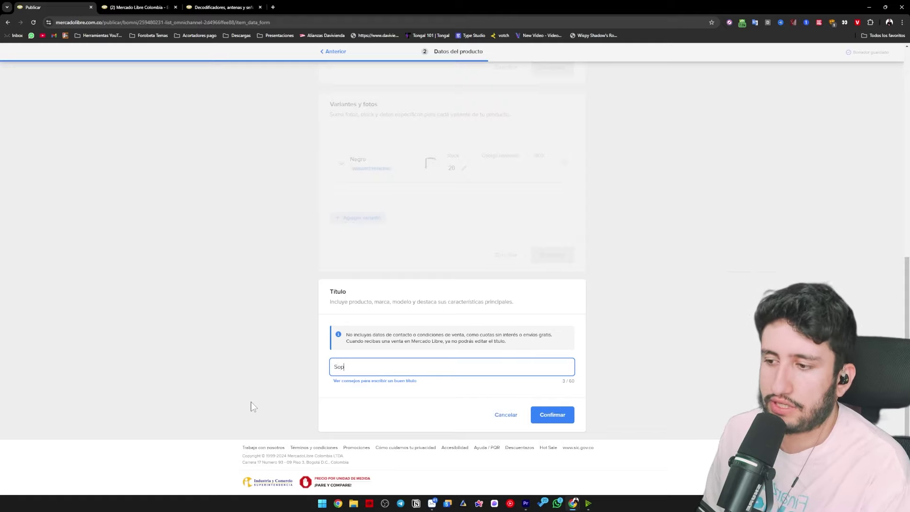
text(orte de 1)
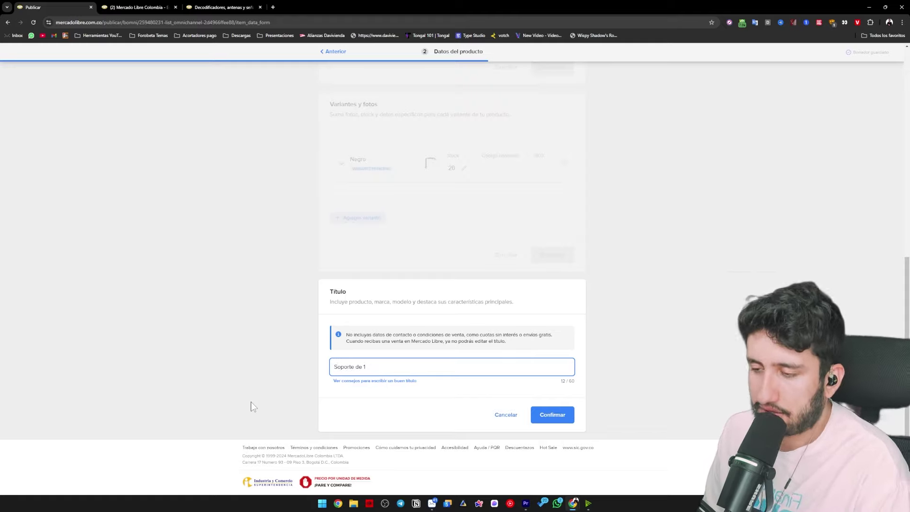
text( Brazo Para Monitor de 2)
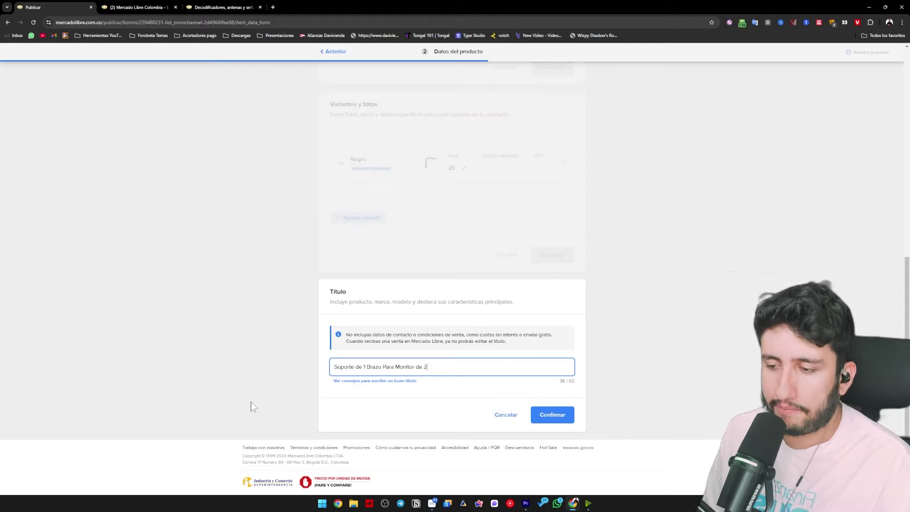
text(0 a 25")
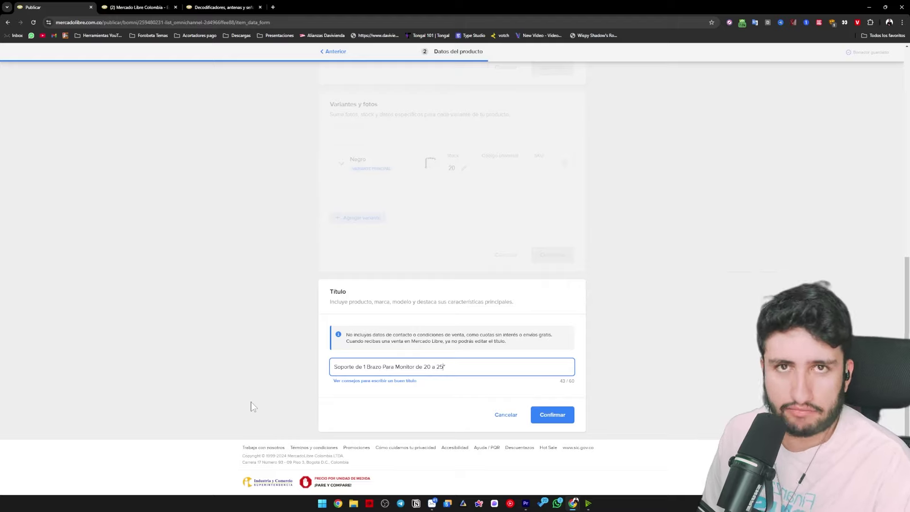
click(317, 365)
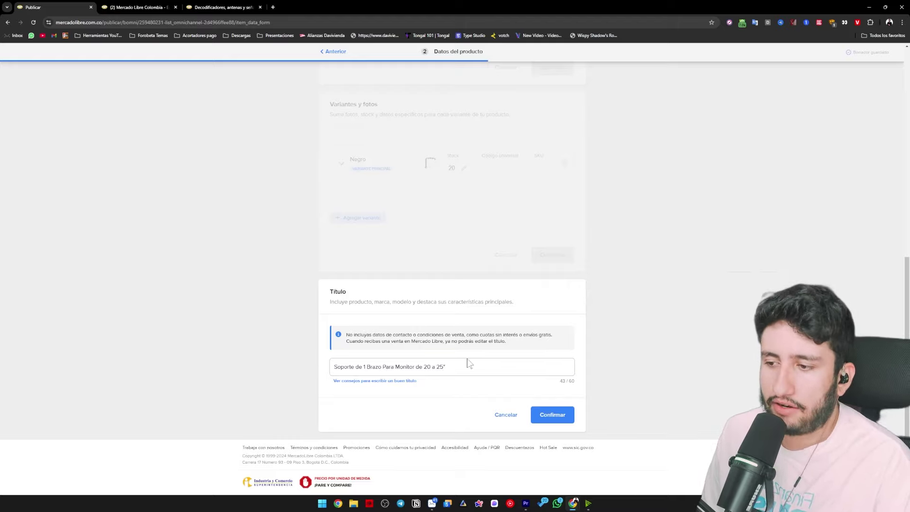
- Read the advice on writing a good title, recheck the product data and confirm the title
click(360, 381)
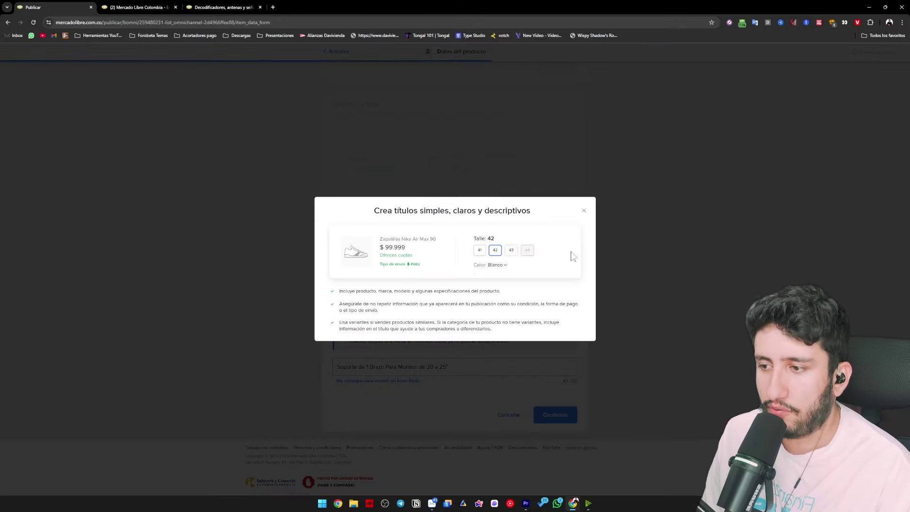
click(583, 211)
scroll(632, 352, up, 6)
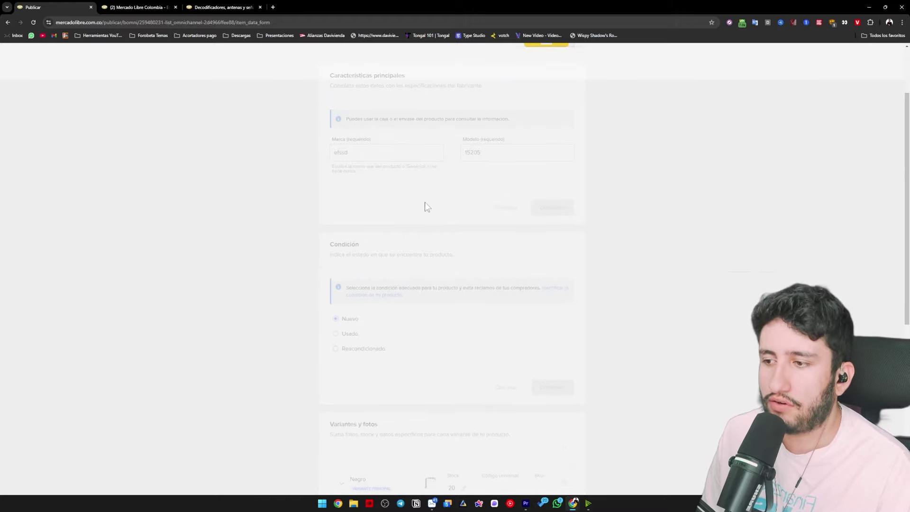
scroll(428, 236, down, 6)
click(552, 413)
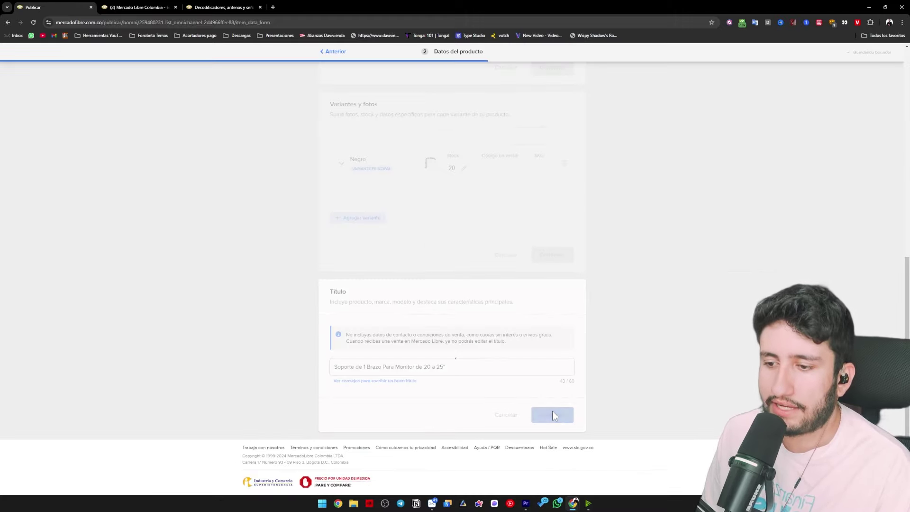
- In Características secundarias, set the minimum screen size to 20 inches and the maximum screen size to 25 inches
scroll(273, 281, down, 5)
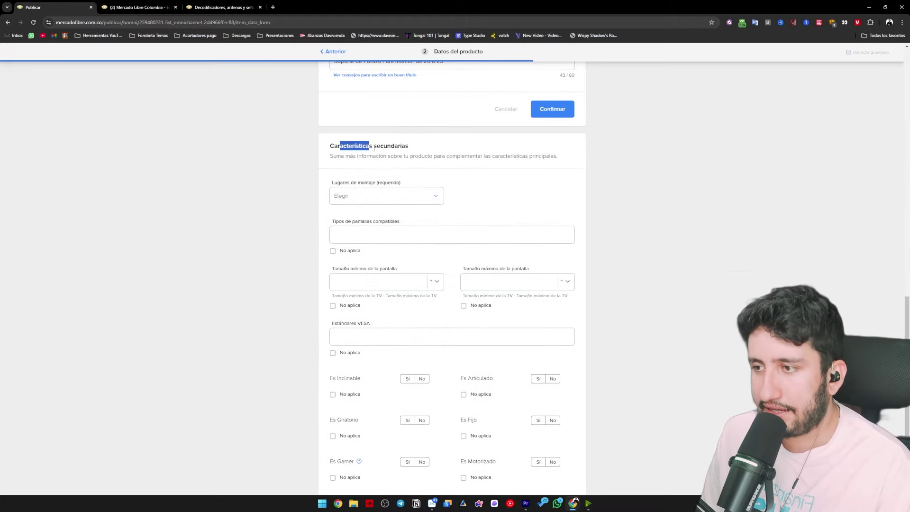
scroll(621, 190, down, 3)
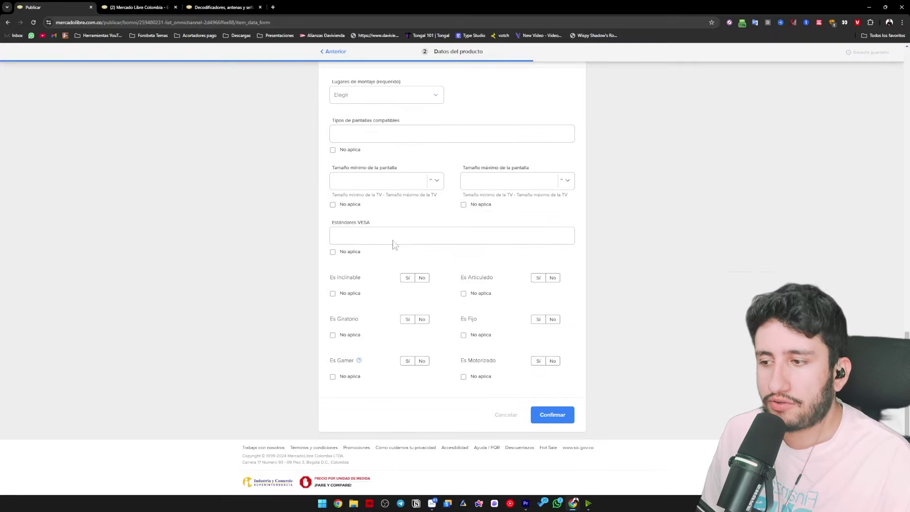
scroll(614, 399, up, 5)
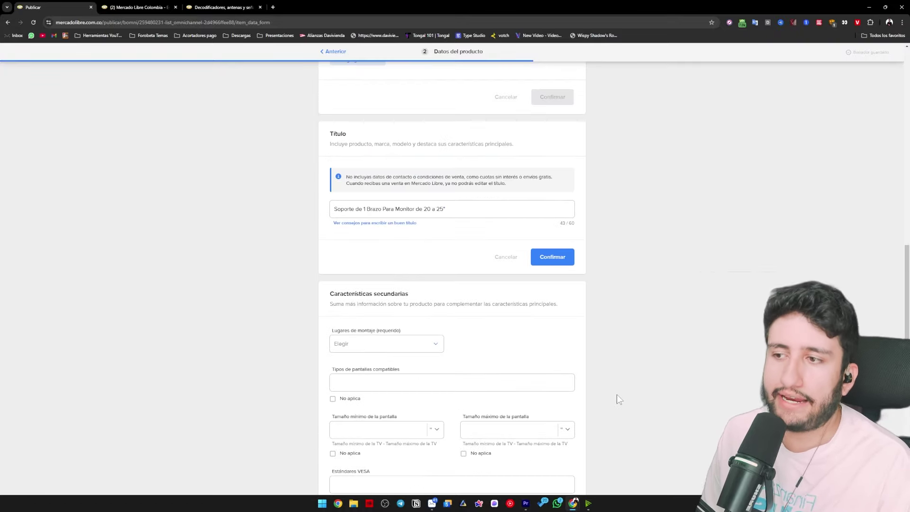
scroll(401, 269, down, 3)
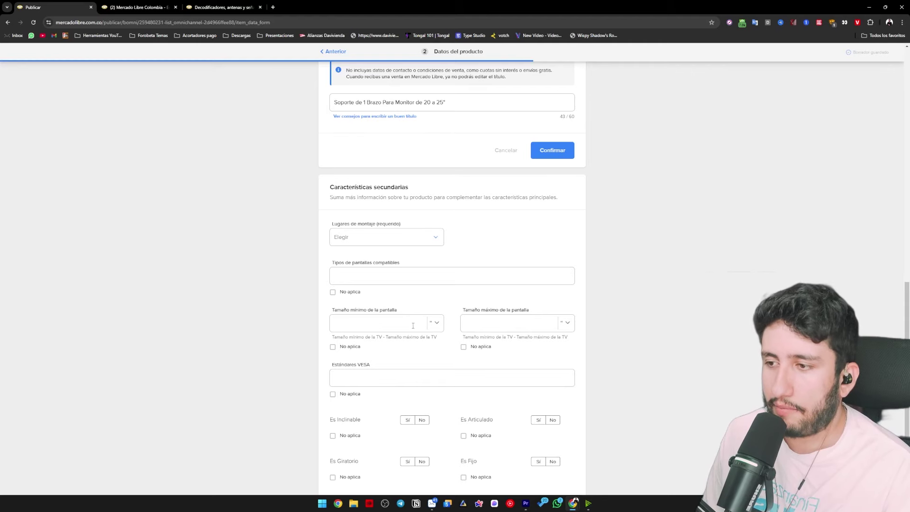
scroll(453, 321, up, 1)
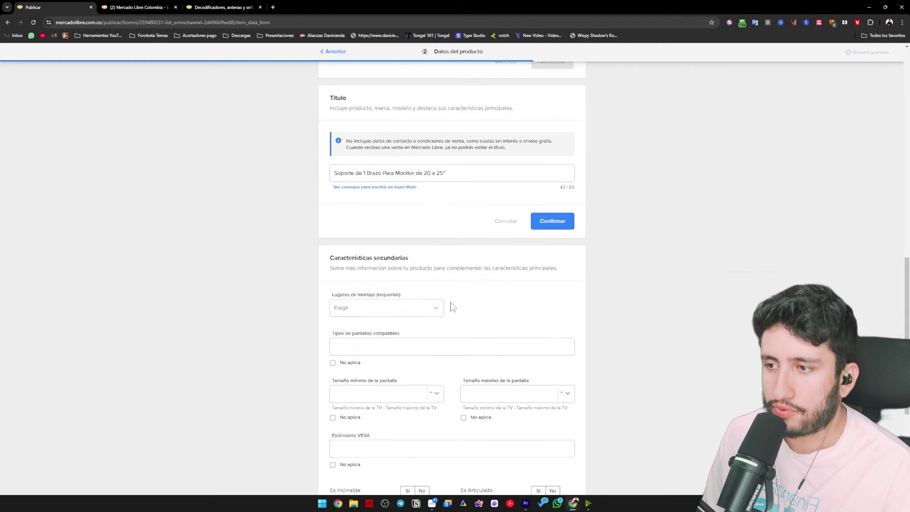
scroll(422, 284, down, 2)
click(435, 292)
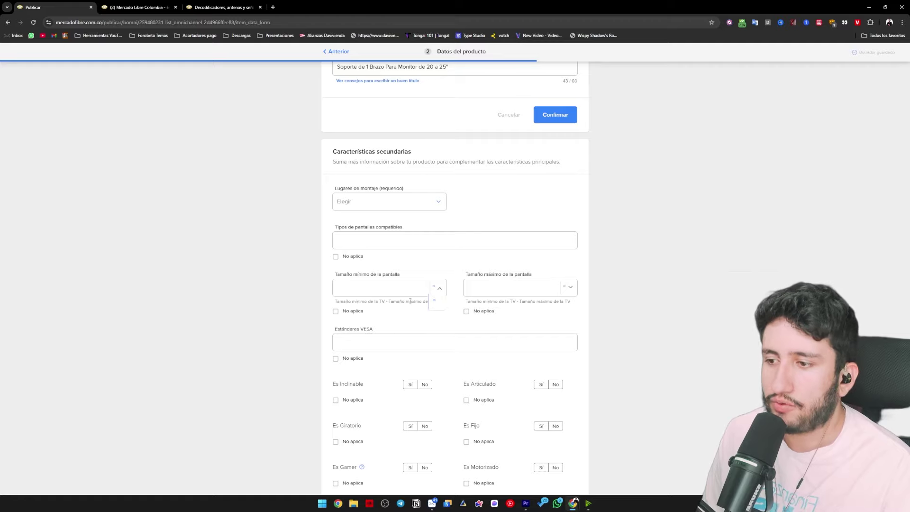
click(344, 289)
text(20)
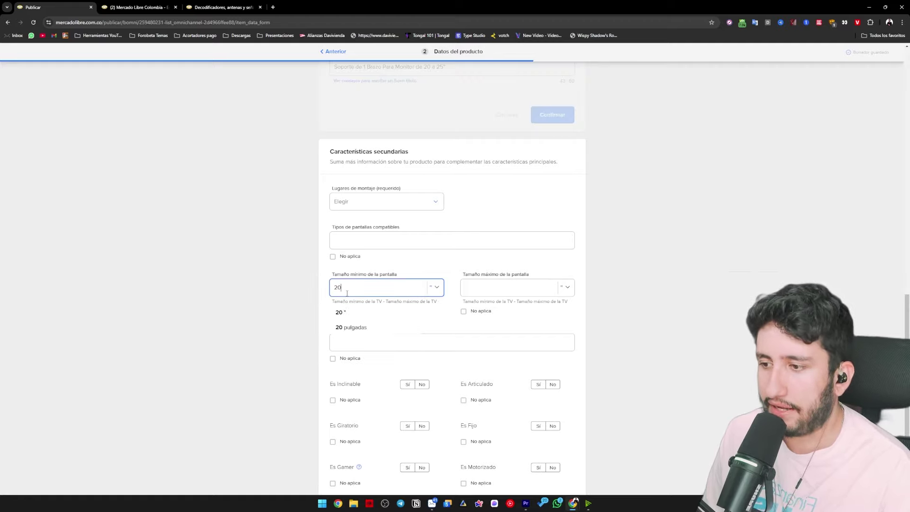
click(491, 290)
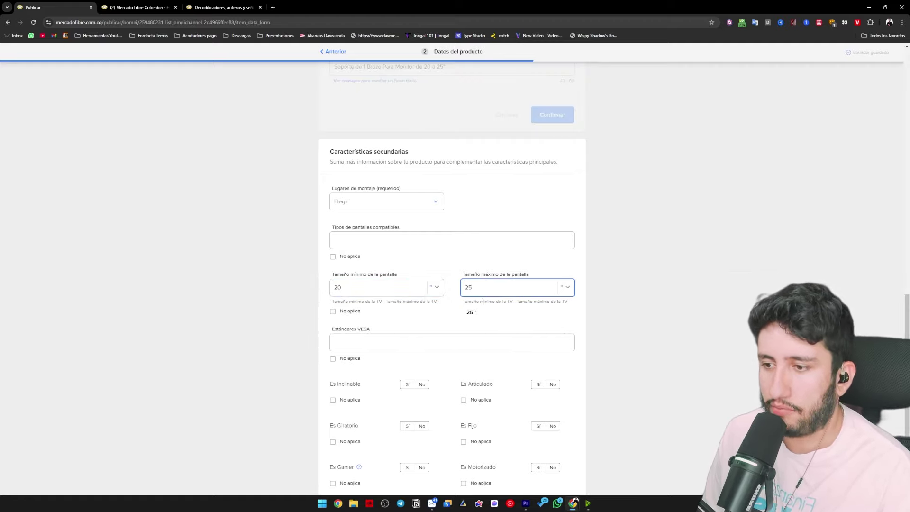
click(637, 306)
- Set Lugares de montaje to Mesa and mark Tipos de pantallas compatibles as No aplica
scroll(443, 194, up, 2)
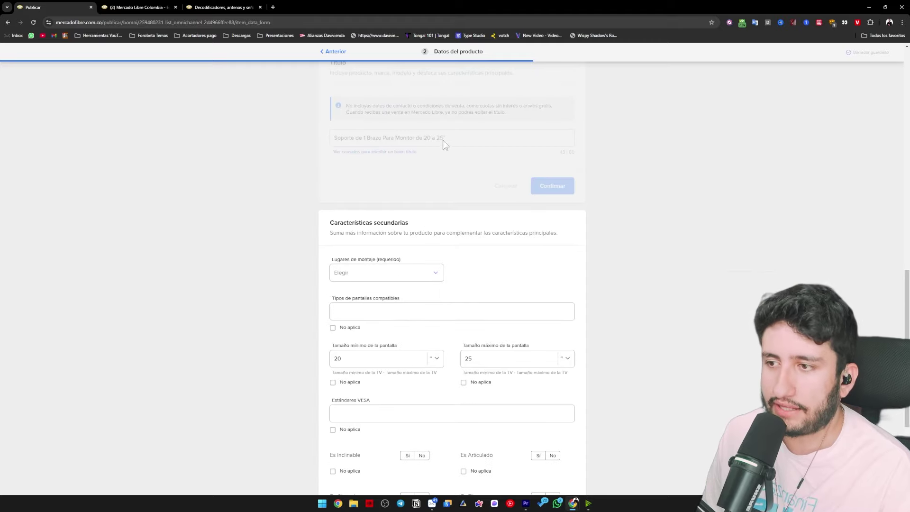
scroll(316, 226, down, 1)
click(388, 239)
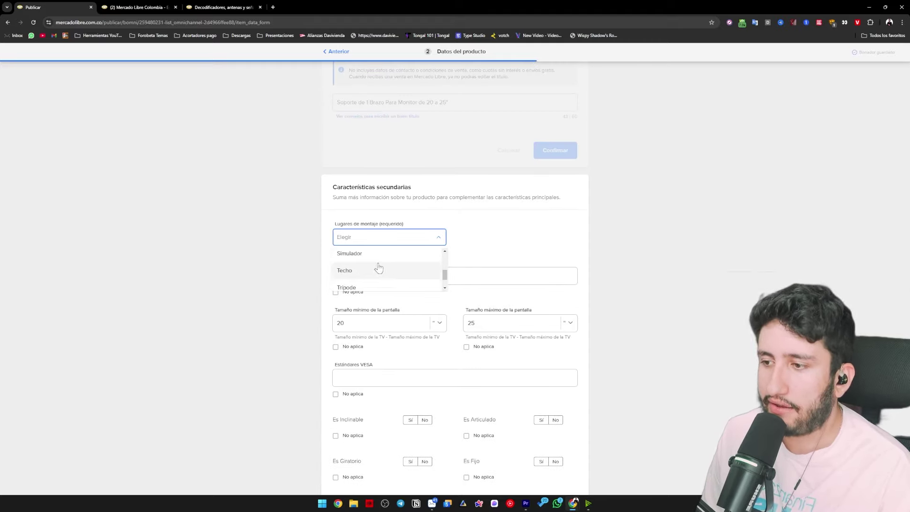
scroll(378, 268, up, 3)
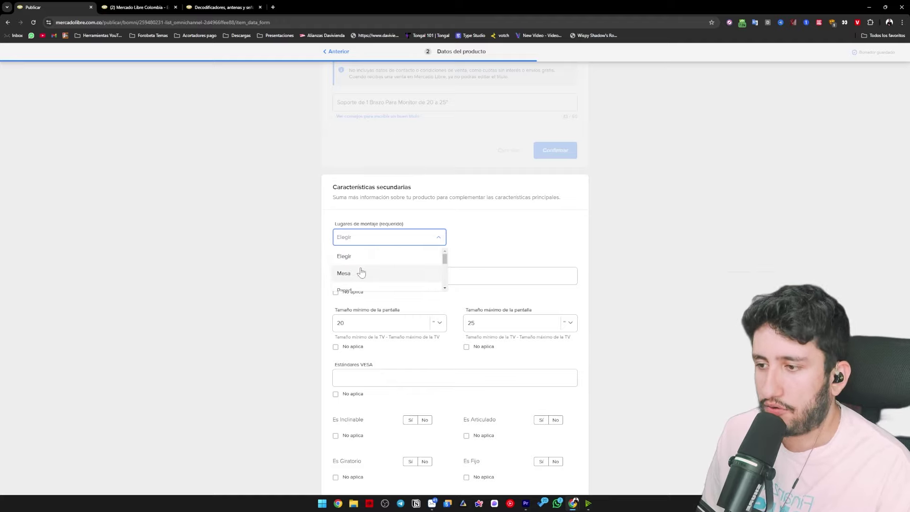
click(373, 273)
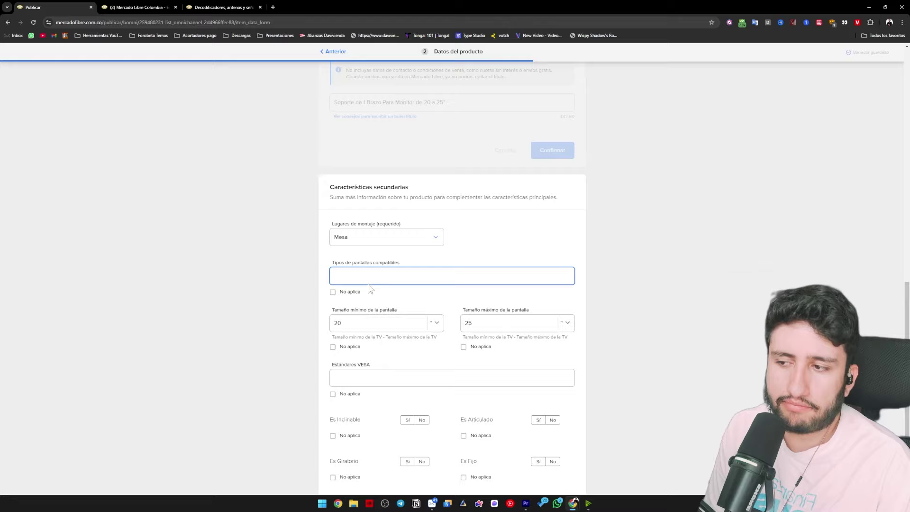
click(333, 292)
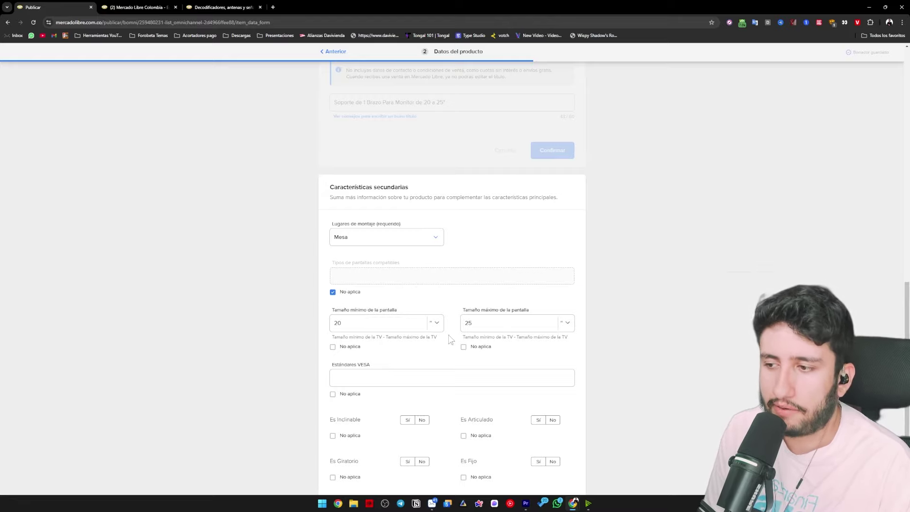
scroll(397, 309, down, 3)
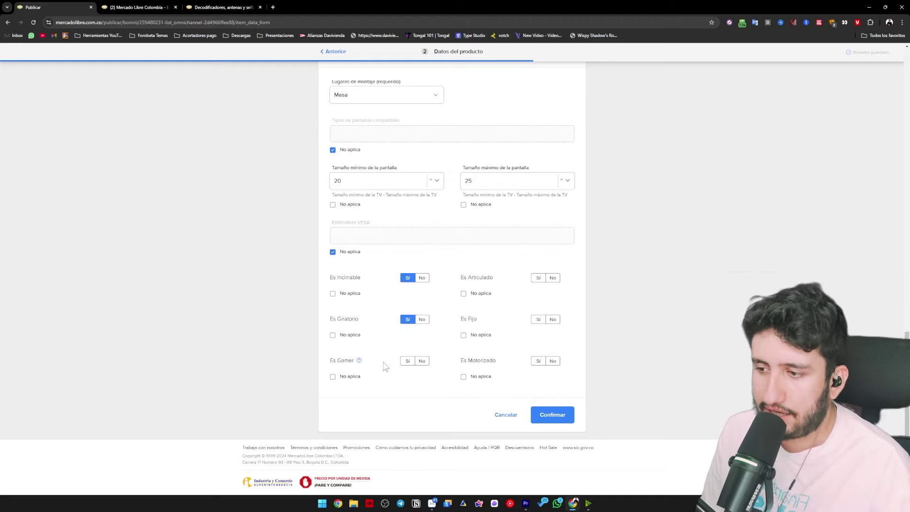
- Mark Es Gamer, Es Articulado and Es Fijo as Sí and Es Motorizado as No, and confirm the secondary characteristics
click(407, 361)
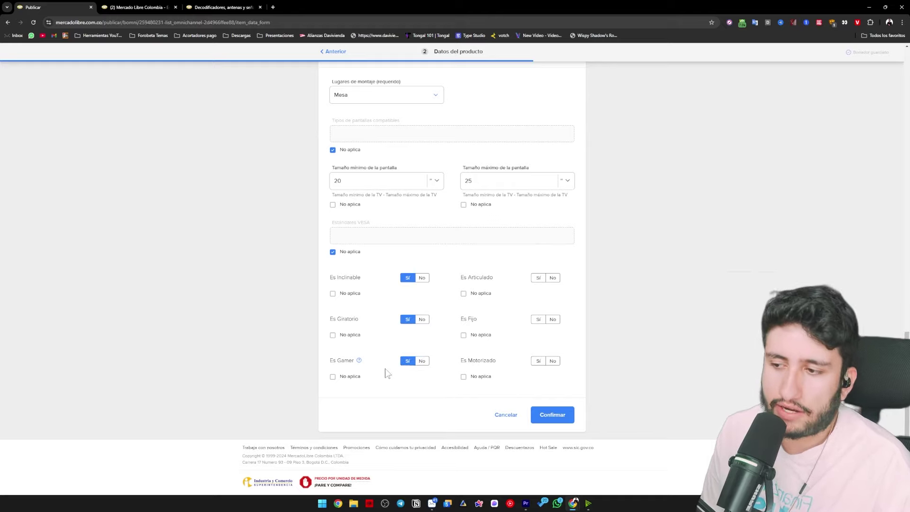
mouse_move(359, 361)
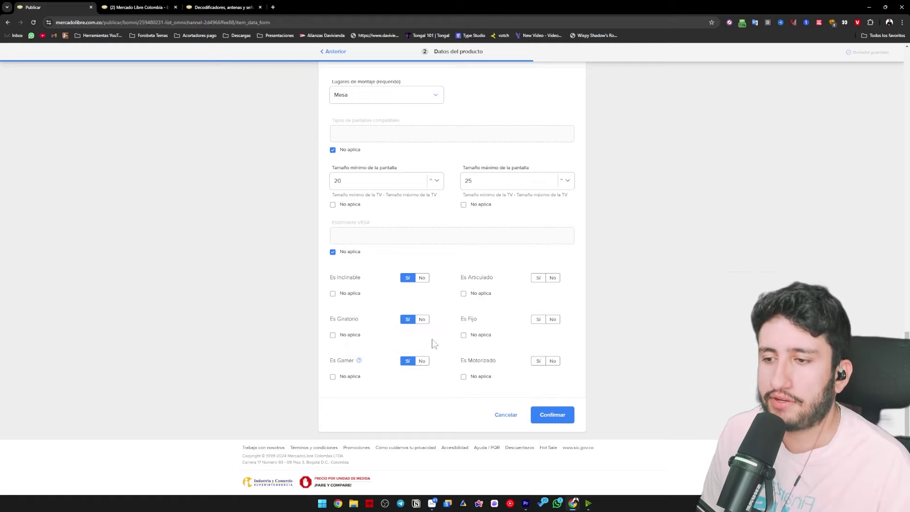
click(539, 278)
click(539, 320)
click(553, 361)
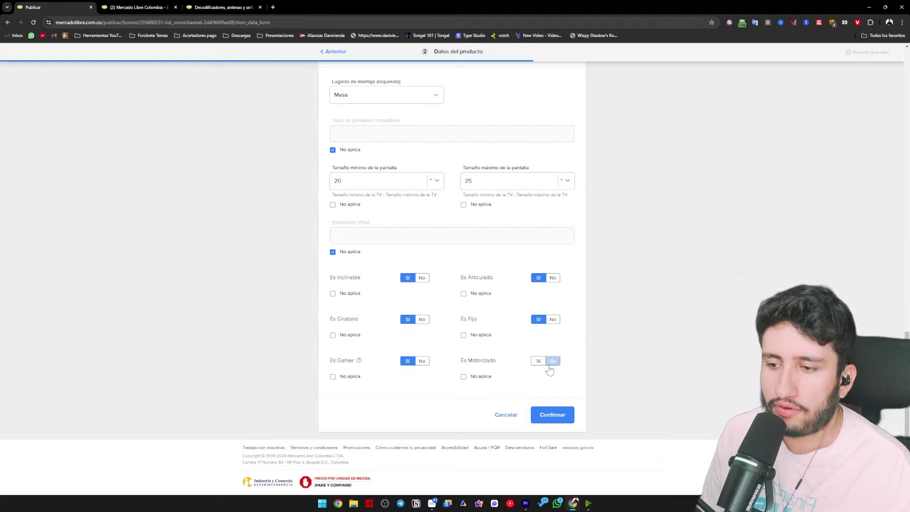
scroll(692, 350, up, 7)
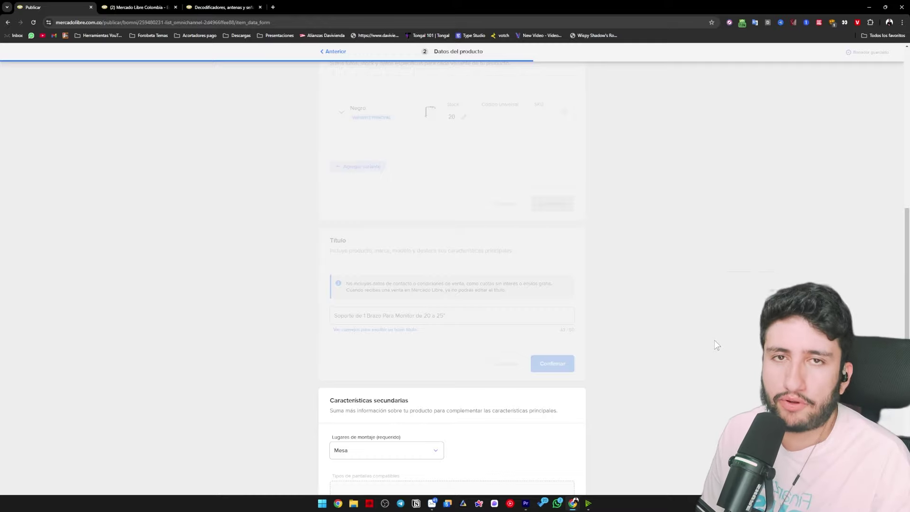
scroll(663, 335, down, 7)
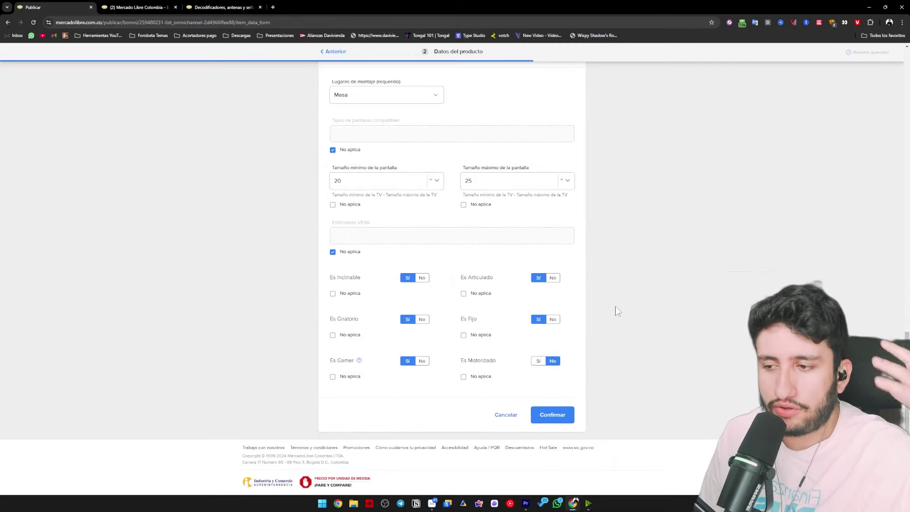
click(553, 415)
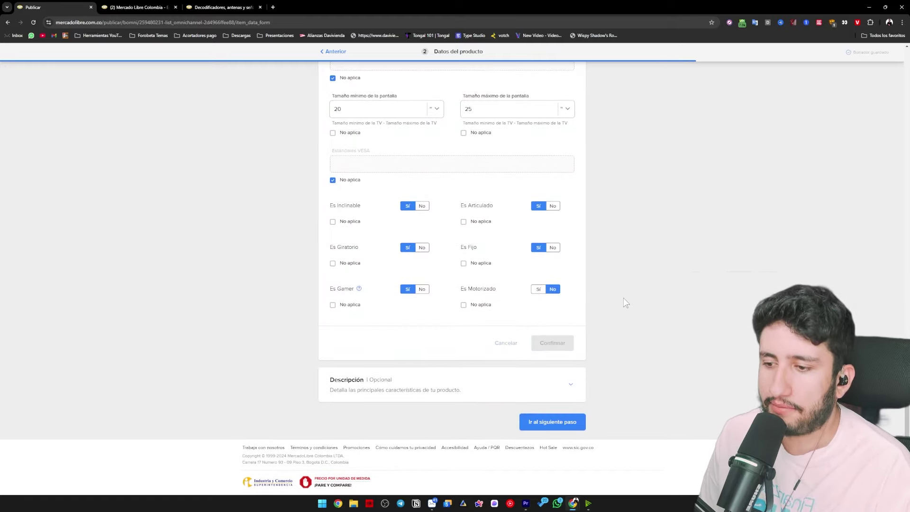
- Expand the optional Descripción section and, in the other browser window's search results, open the competing Soporte Nb F80 listing as a reference
click(415, 382)
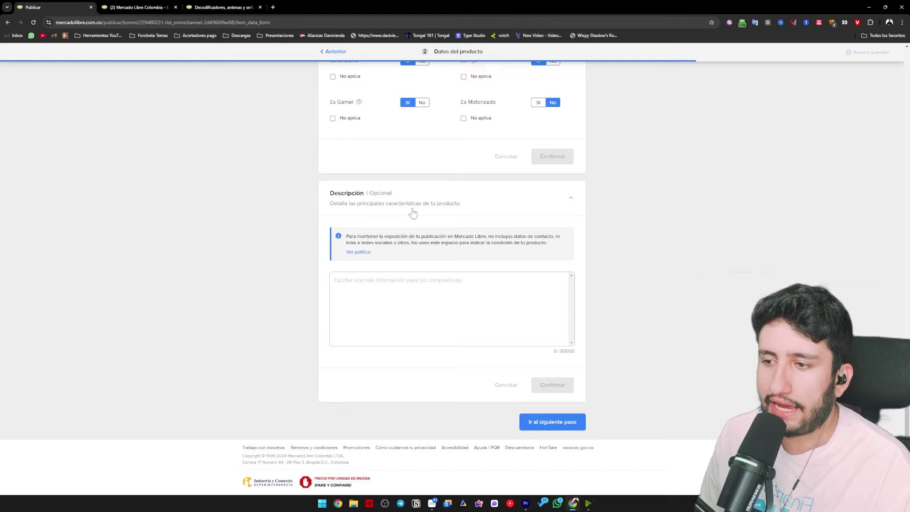
mouse_move(573, 503)
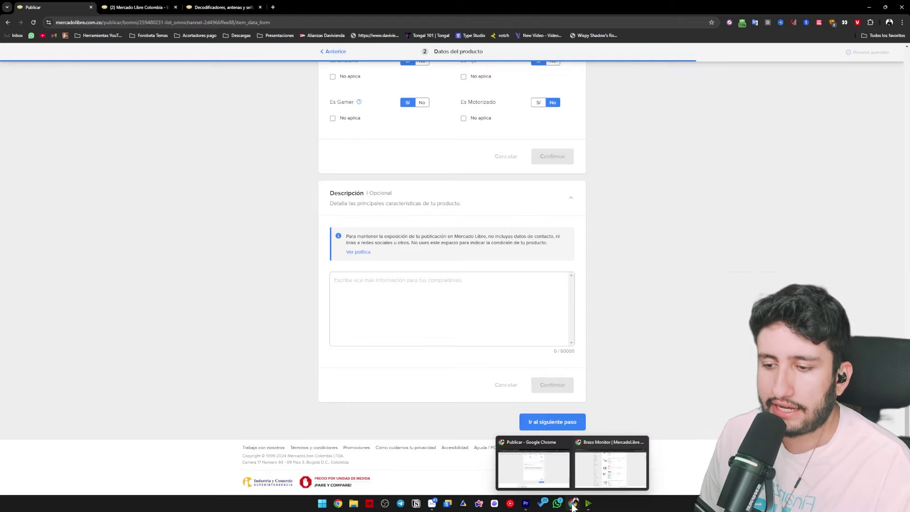
click(630, 474)
scroll(478, 268, up, 10)
scroll(478, 268, down, 12)
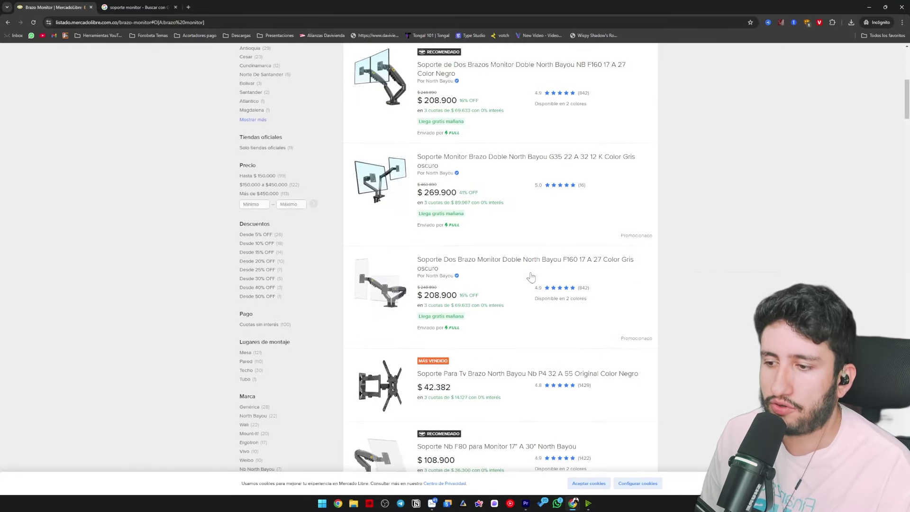
scroll(526, 258, up, 3)
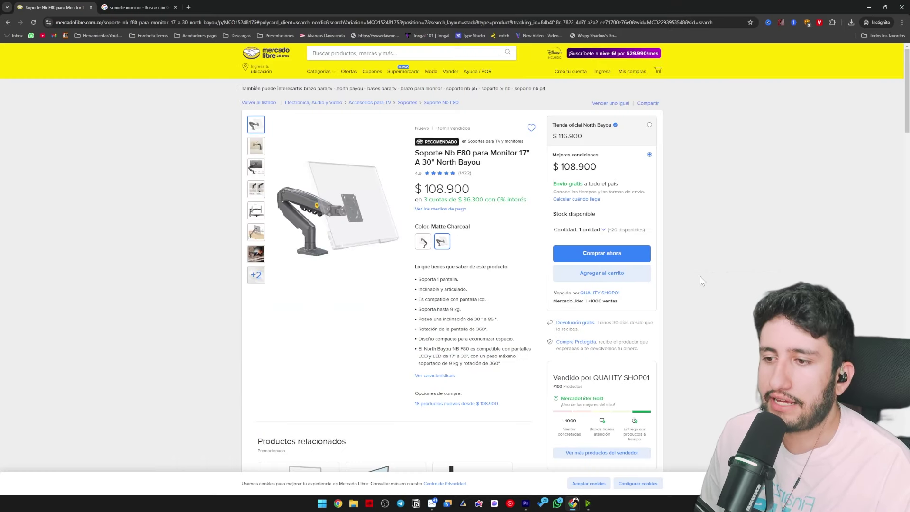
- Examine the Soporte Nb F80 listing's description, product characteristics and key points as a model for the own description
scroll(700, 273, down, 2)
scroll(695, 266, down, 15)
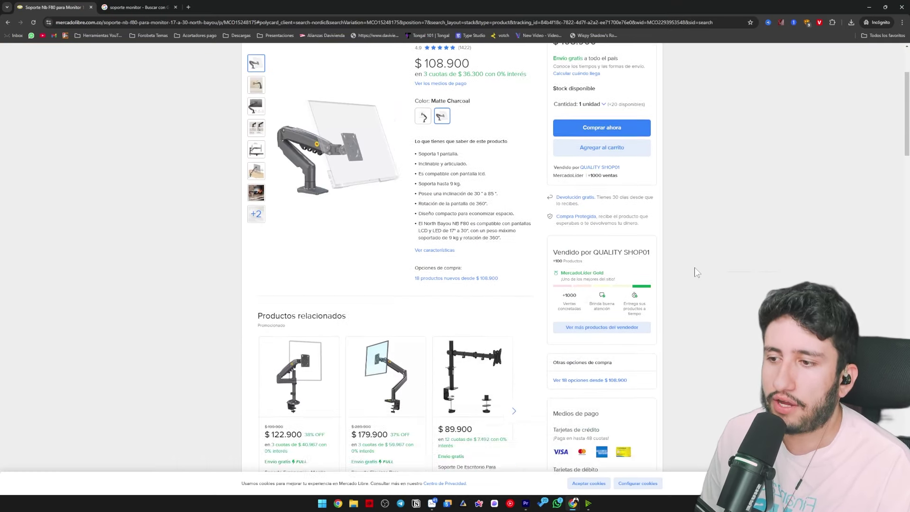
click(300, 199)
scroll(300, 203, up, 2)
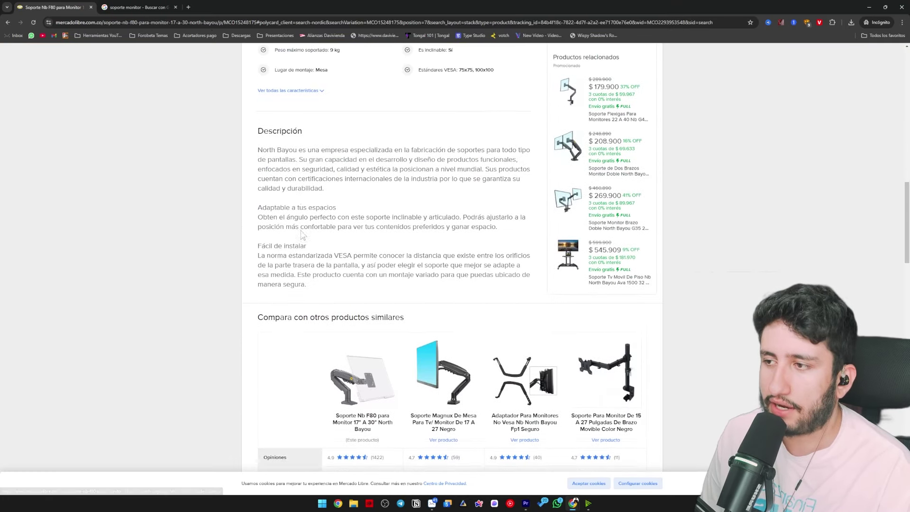
drag(257, 180, 405, 321)
scroll(405, 320, up, 2)
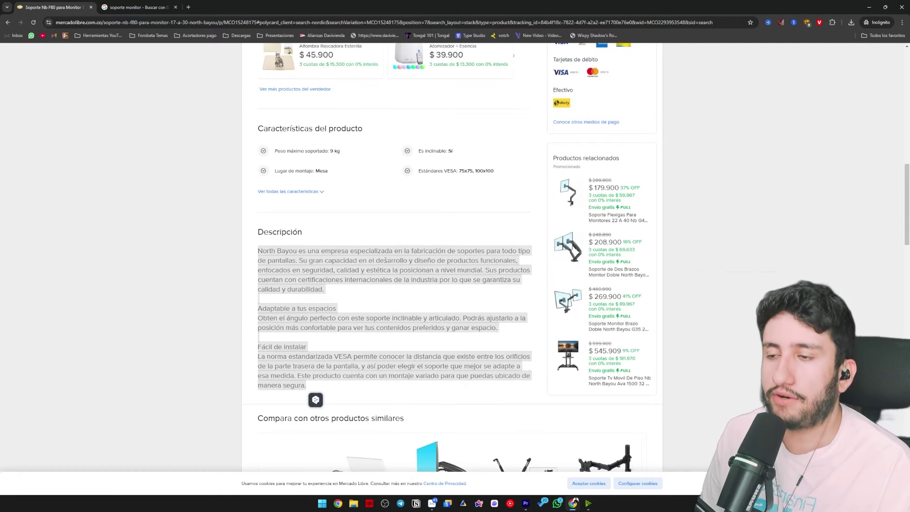
click(382, 297)
scroll(417, 308, up, 4)
scroll(426, 316, up, 8)
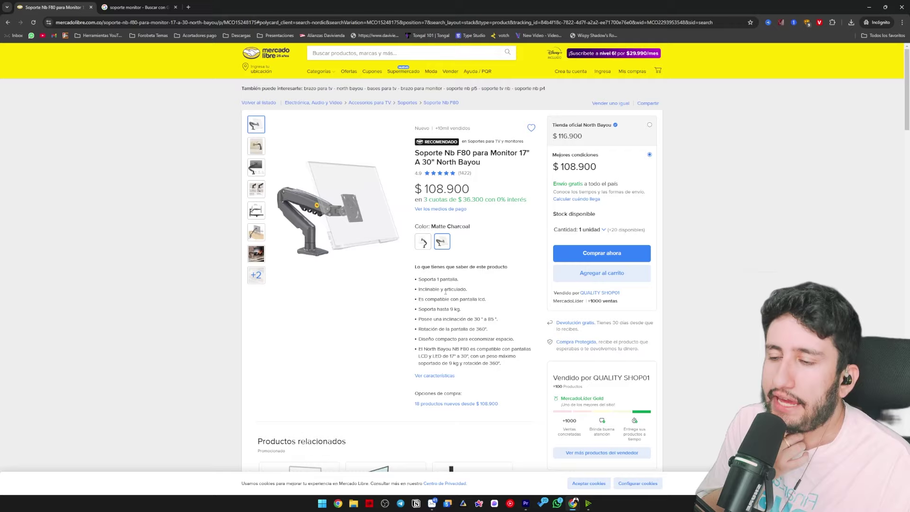
scroll(474, 305, down, 12)
scroll(474, 305, down, 4)
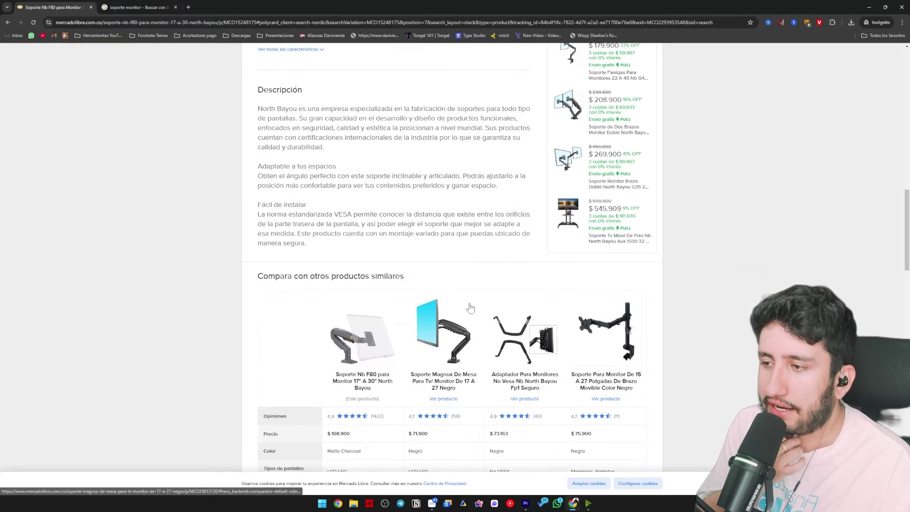
scroll(472, 305, up, 11)
scroll(469, 304, up, 5)
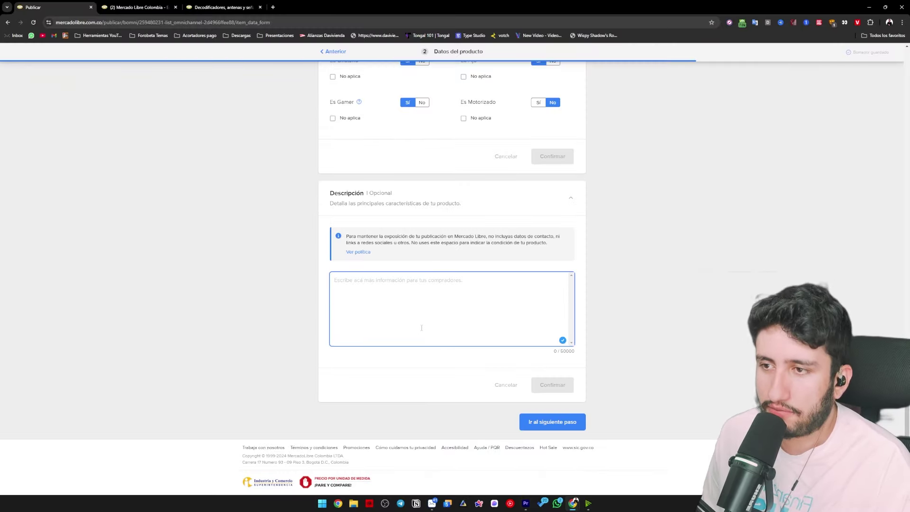
- Enter "Soporte para monitor de 20 a 25 pulgadas." as the description and read the policy note on what it may contain
text(M)
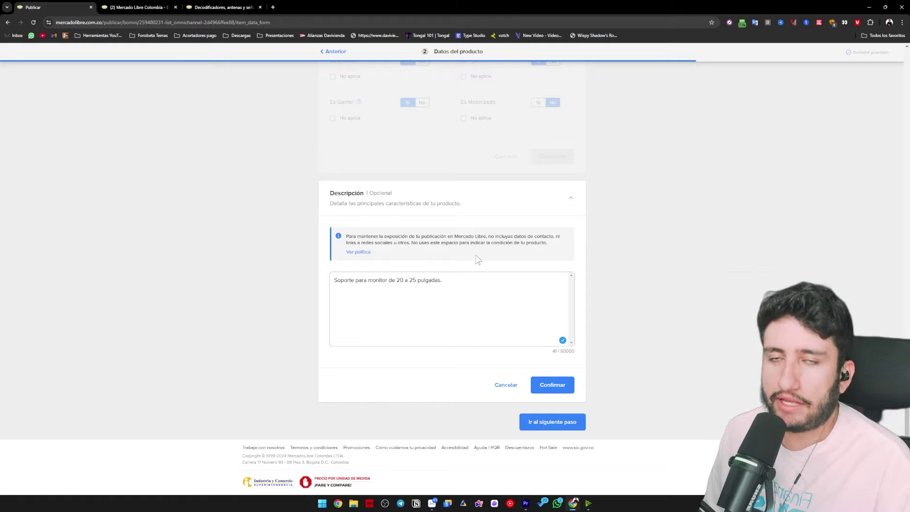
drag(489, 236, 551, 240)
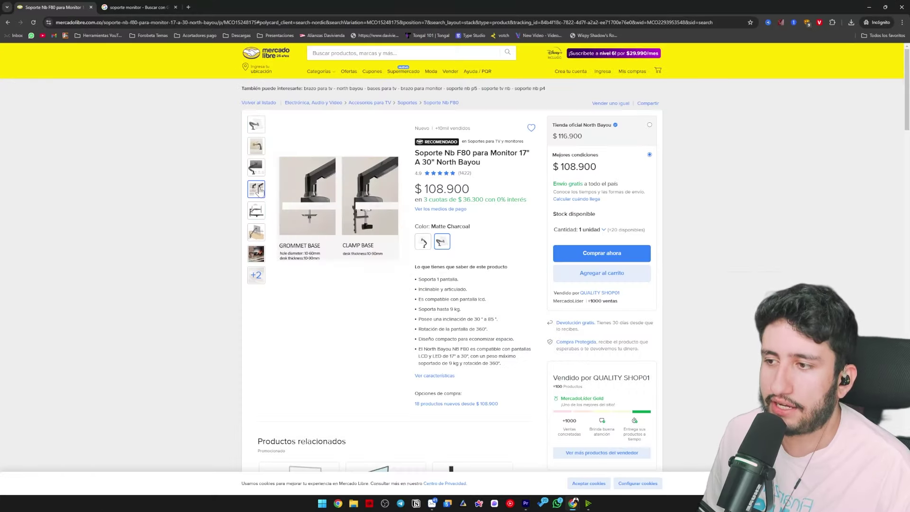
- Examine the competing Soporte Nb F80 listing's product photos, including an enlarged view of the desk photo, and its key points
mouse_move(256, 256)
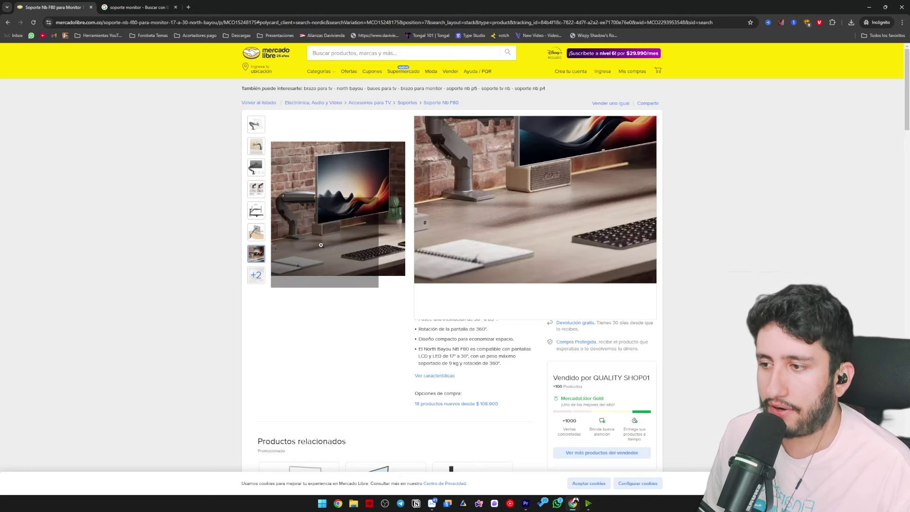
click(346, 251)
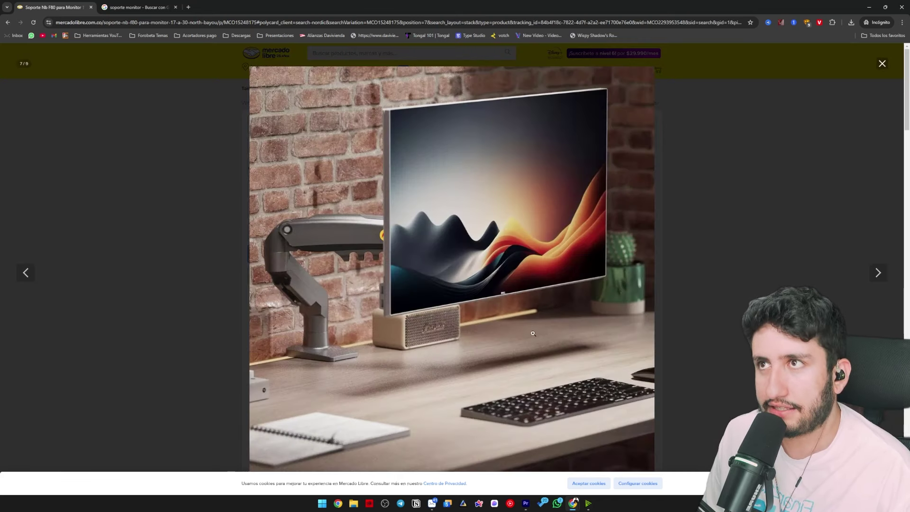
click(738, 304)
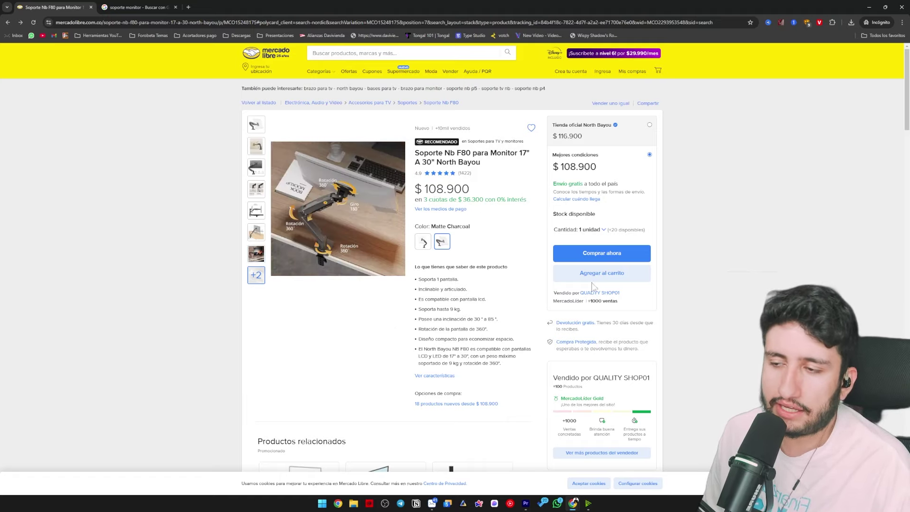
mouse_move(250, 253)
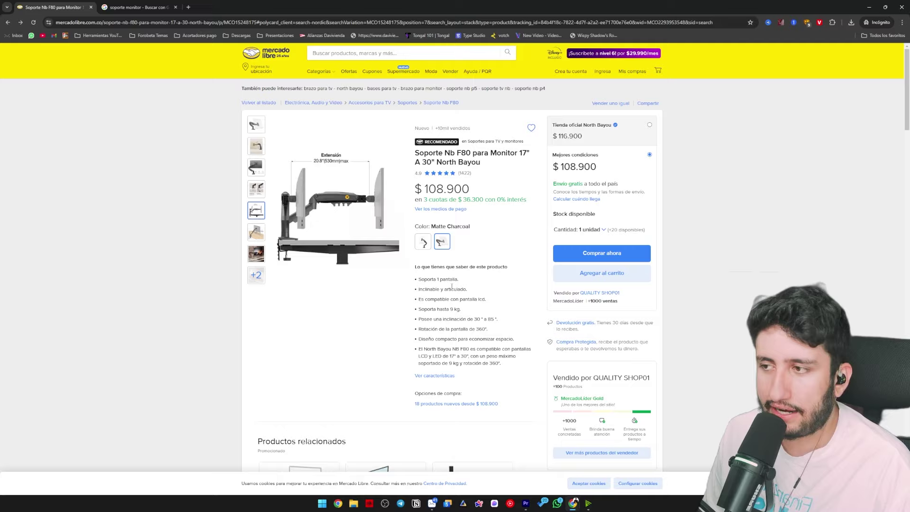
mouse_move(351, 166)
scroll(400, 298, down, 8)
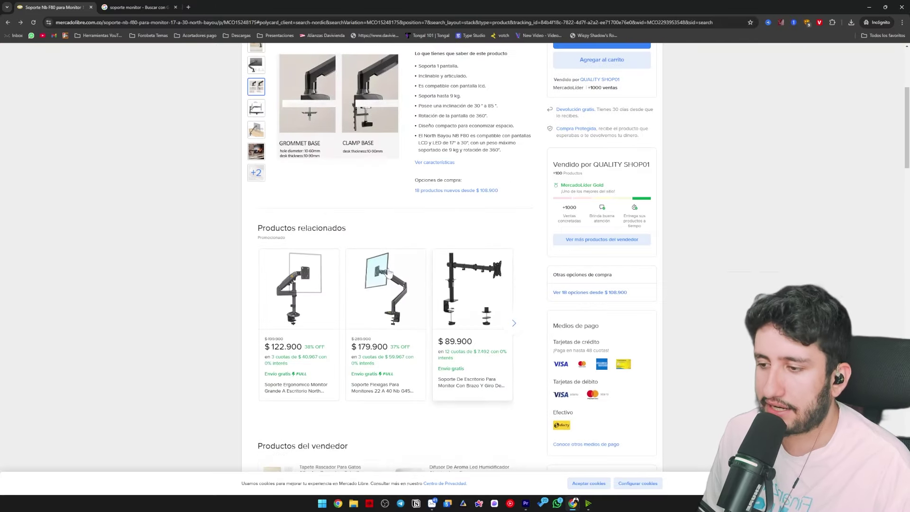
scroll(424, 301, up, 6)
scroll(424, 302, up, 4)
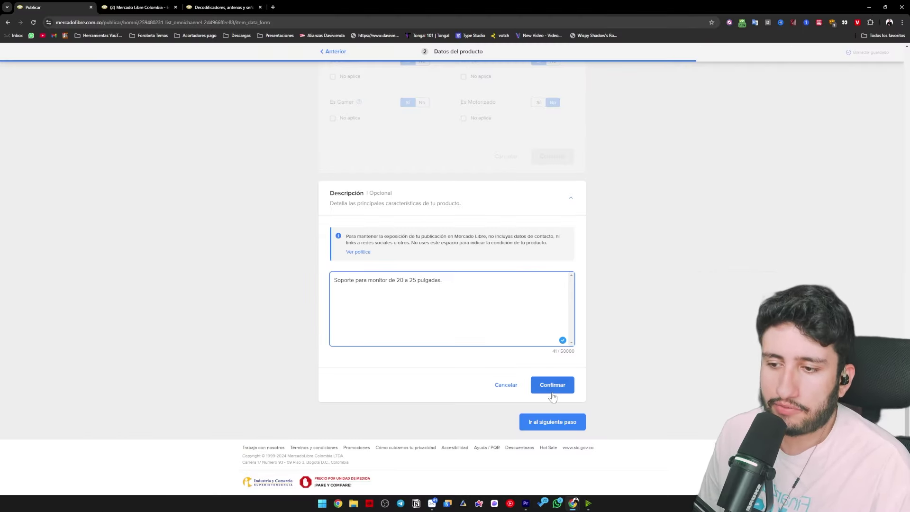
- Confirm the description, reopen it and add a second paragraph reading "Producto gamer 100% garantizado."
click(549, 386)
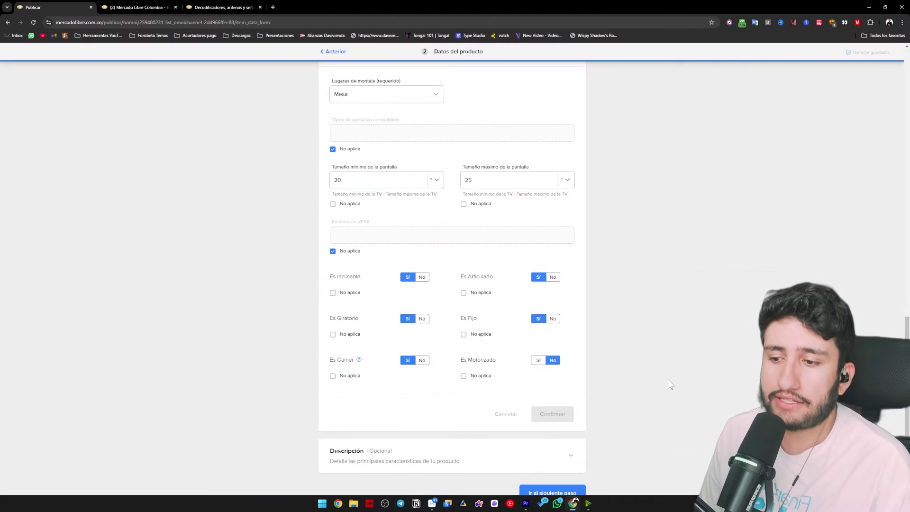
scroll(668, 384, down, 2)
click(390, 396)
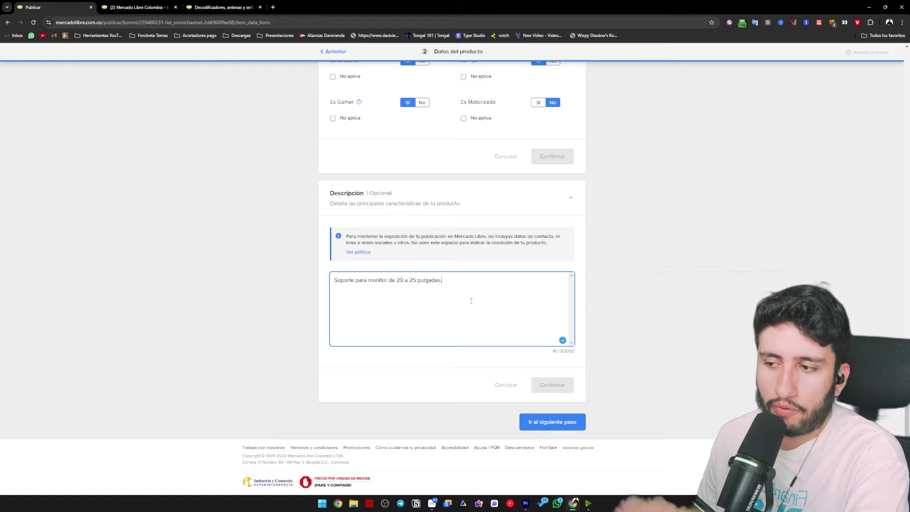
key(Return)
key(Return)
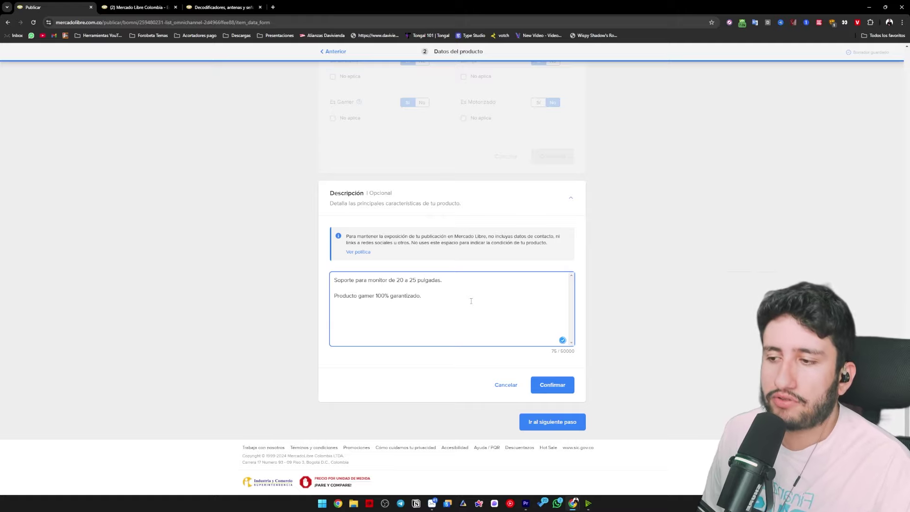
- Recheck the secondary characteristics against the extended description and confirm the description
scroll(467, 280, up, 5)
scroll(630, 284, down, 4)
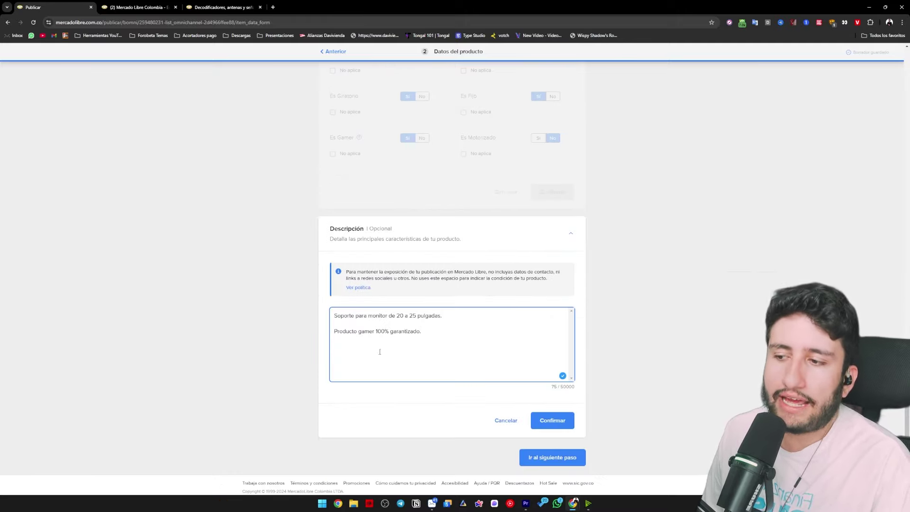
scroll(384, 294, up, 4)
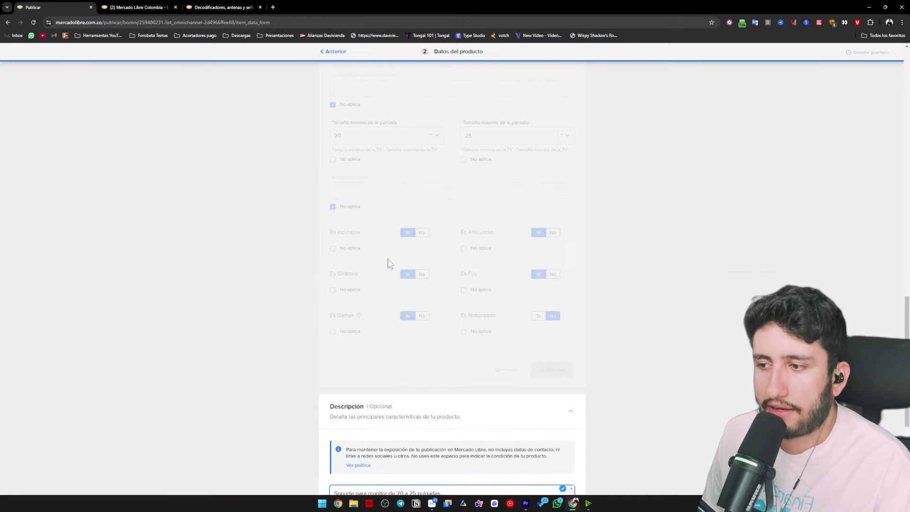
scroll(444, 345, down, 4)
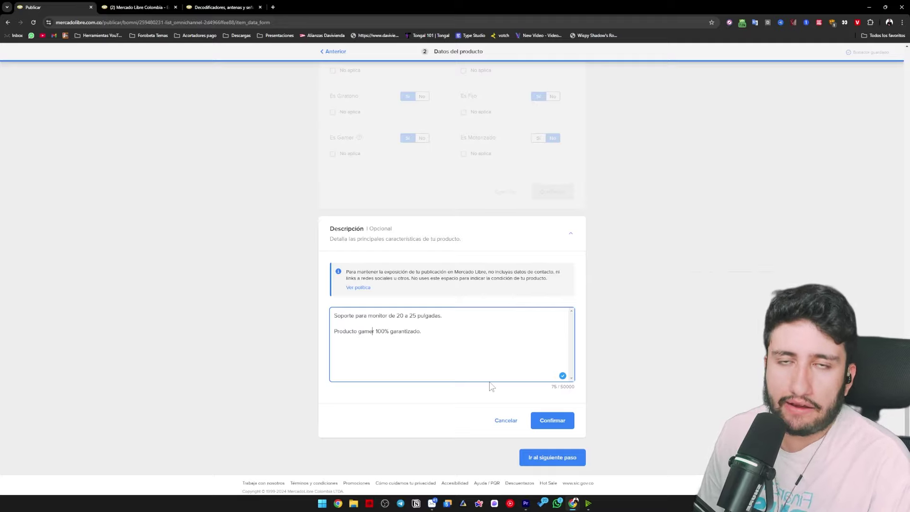
click(551, 420)
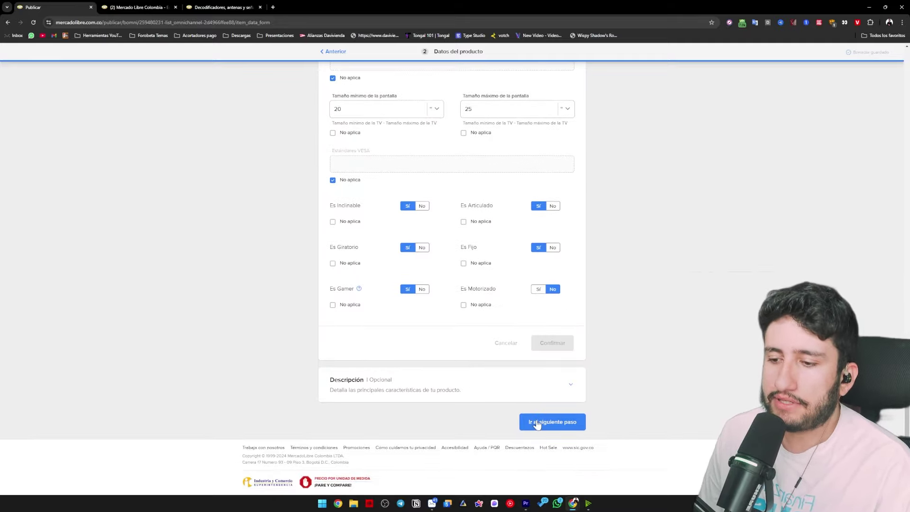
- Continue to the sale conditions and enter a product price of $120.000
click(537, 422)
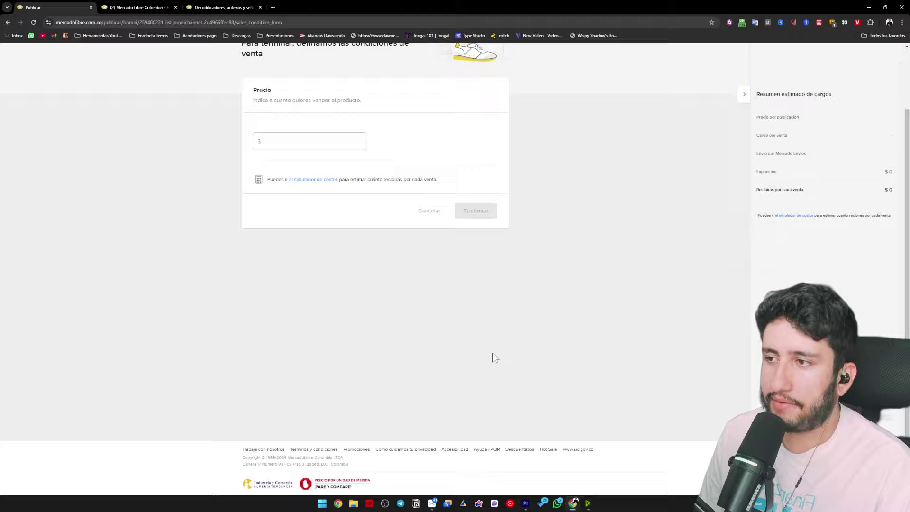
scroll(493, 358, up, 2)
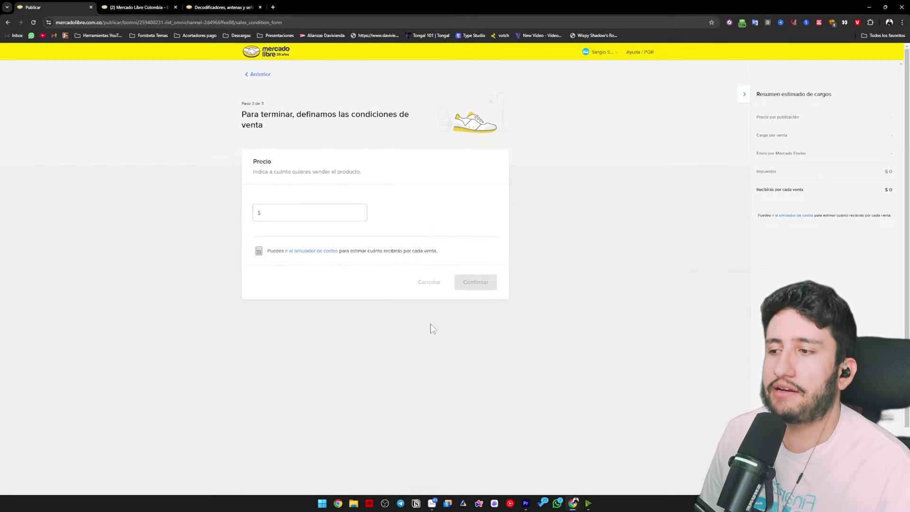
click(277, 218)
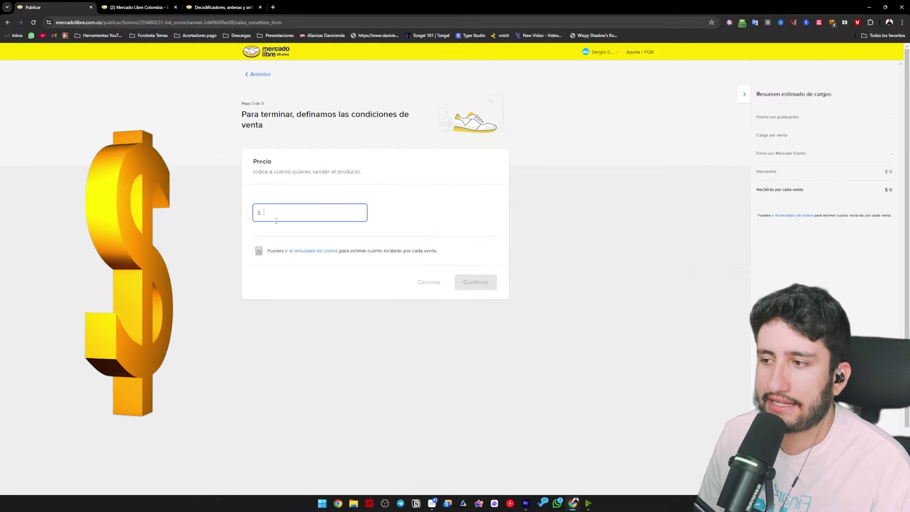
text(1200000)
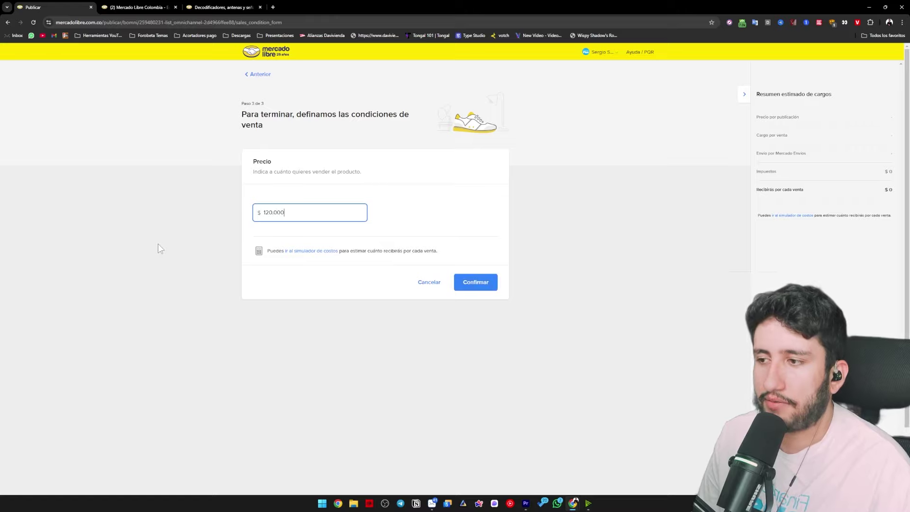
- Open the cost simulator for the listing and review its sale charge, shipping cost, taxes and net amount per sale
click(158, 244)
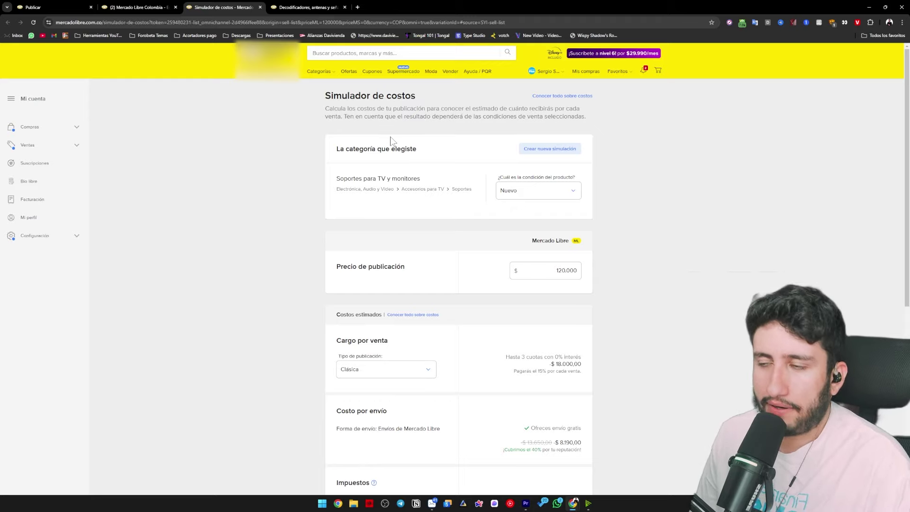
scroll(656, 294, down, 3)
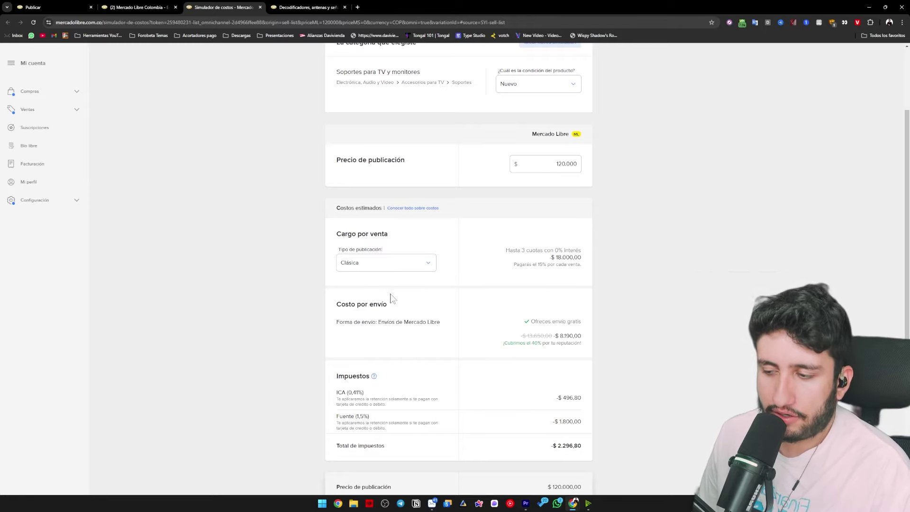
scroll(450, 282, down, 2)
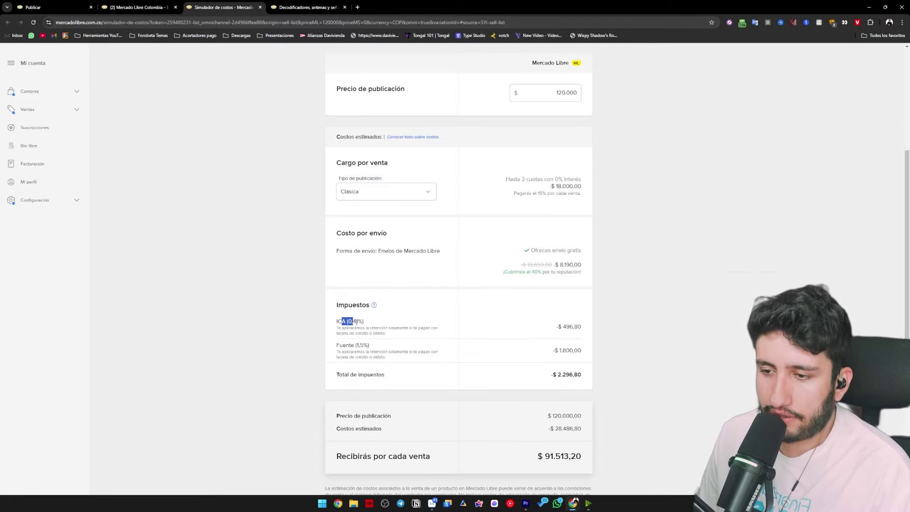
click(604, 382)
scroll(596, 380, down, 2)
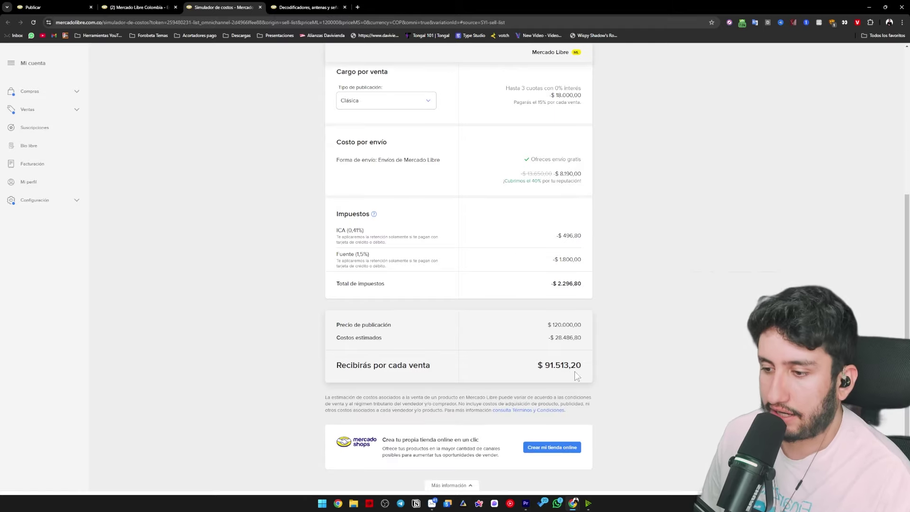
drag(587, 288, 360, 230)
click(336, 247)
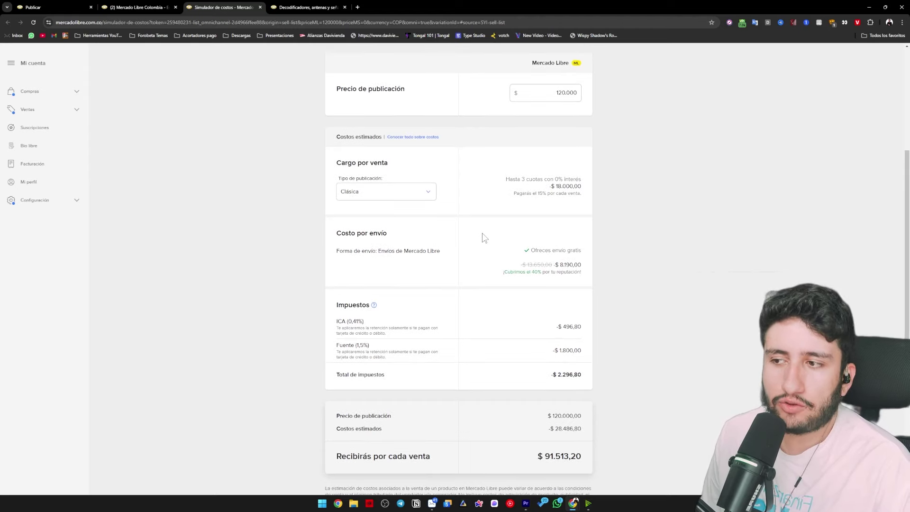
scroll(484, 237, up, 3)
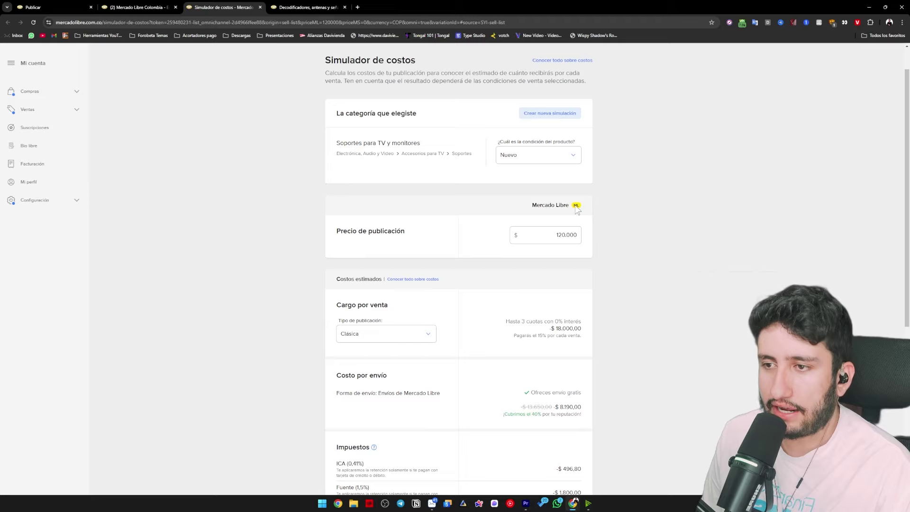
scroll(577, 210, down, 1)
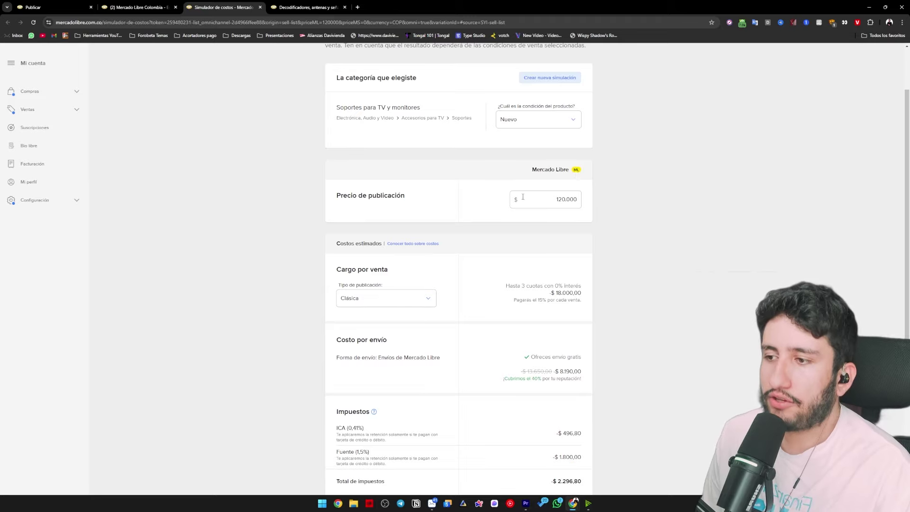
- Set the simulated product condition to Usado, check the cost breakdown, and set the condition back to Nuevo
click(549, 127)
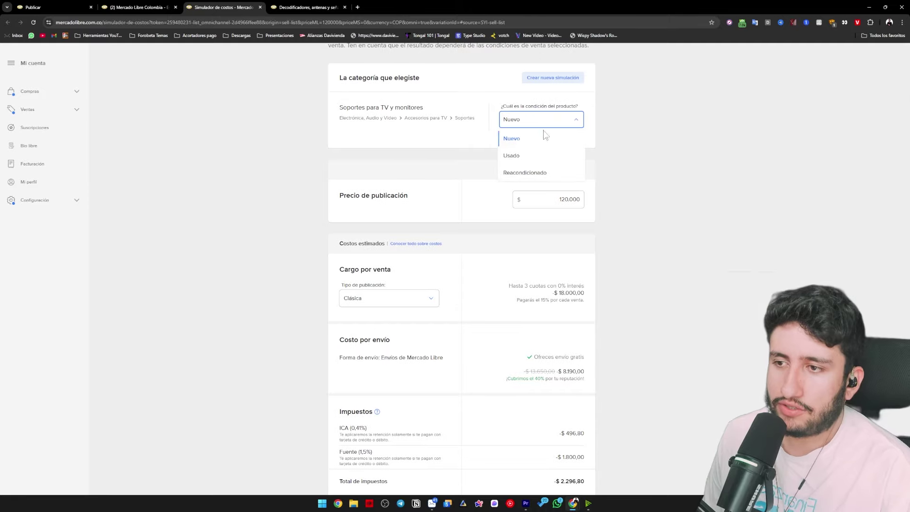
click(528, 155)
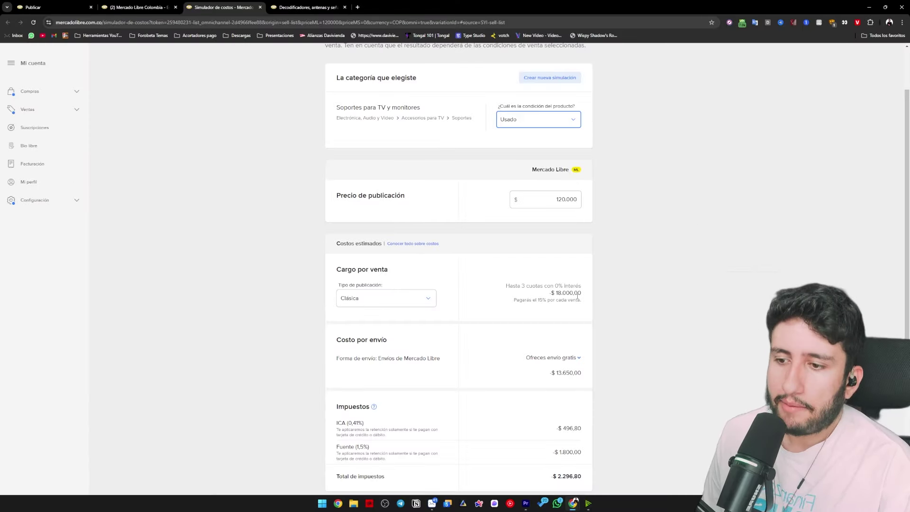
scroll(578, 296, down, 2)
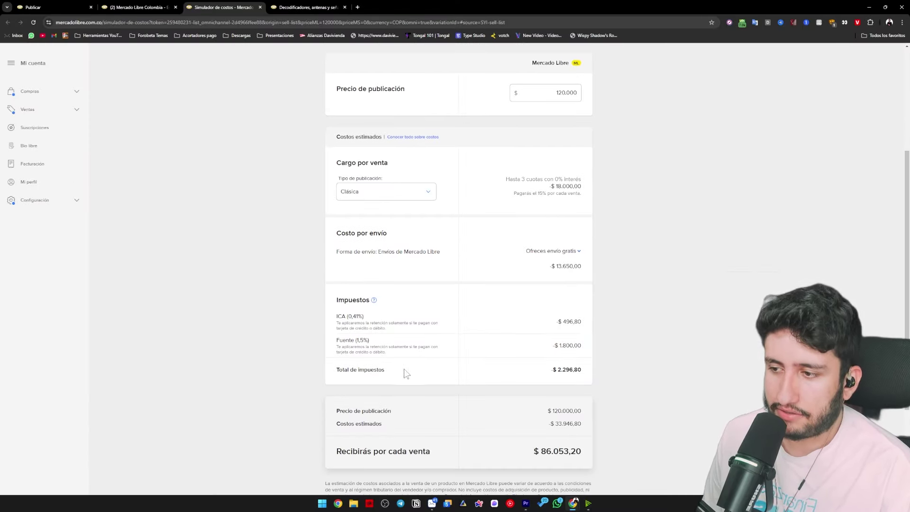
scroll(527, 134, up, 2)
click(538, 125)
click(530, 142)
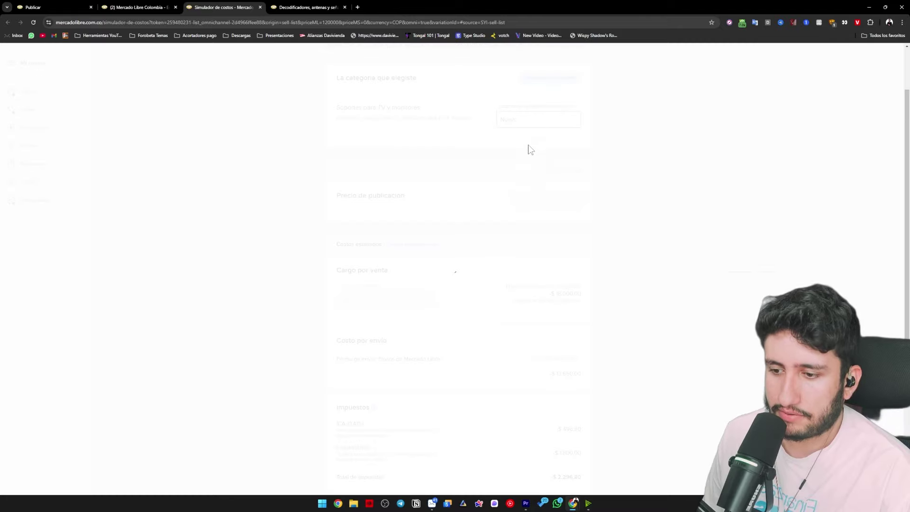
scroll(588, 414, down, 1)
- Simulate the Usado condition again to compare the estimated costs and net amount, and restore the Nuevo condition
scroll(587, 412, up, 3)
click(541, 195)
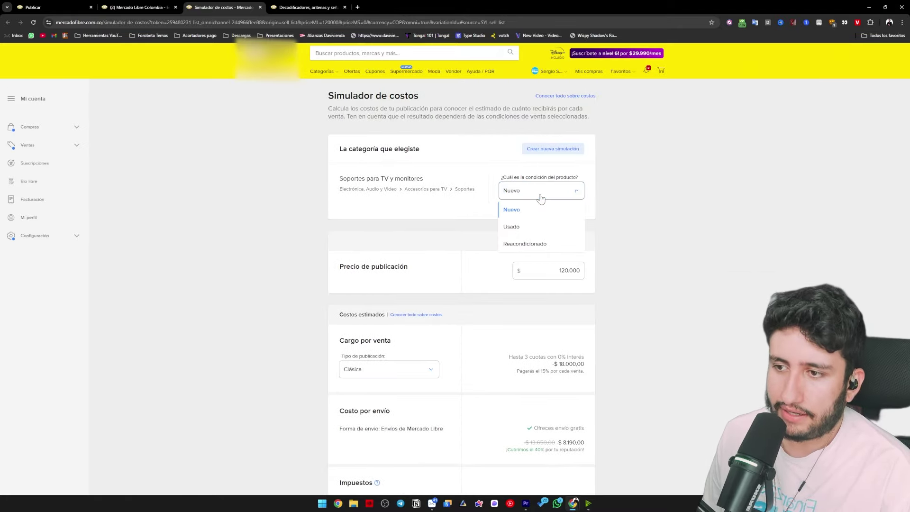
click(526, 226)
scroll(618, 369, down, 4)
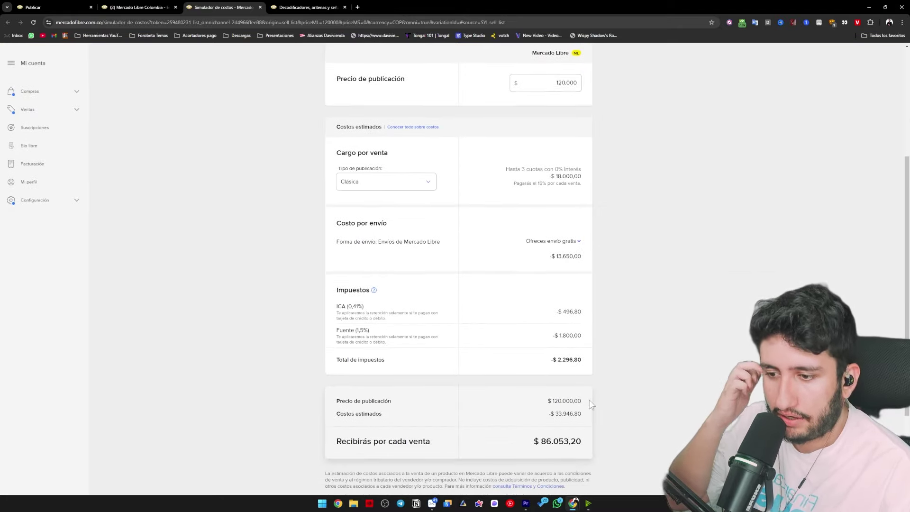
scroll(590, 403, down, 1)
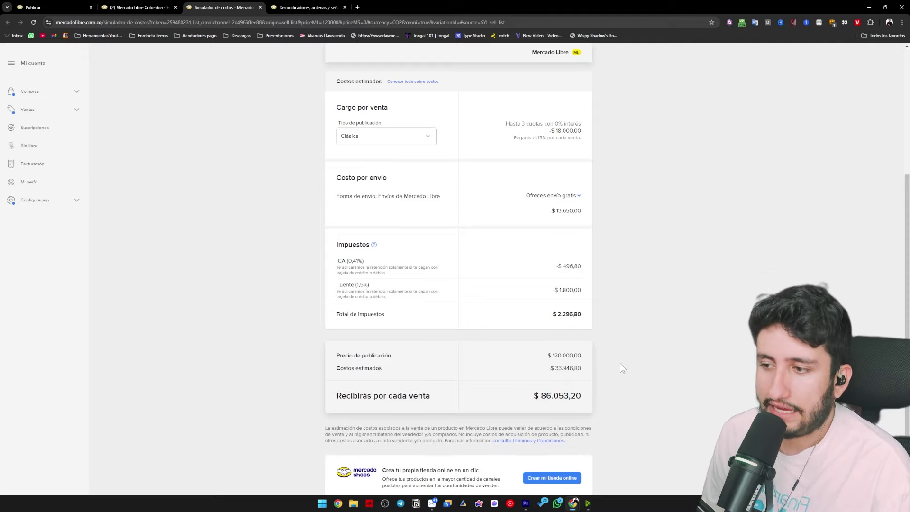
scroll(480, 304, up, 4)
click(524, 156)
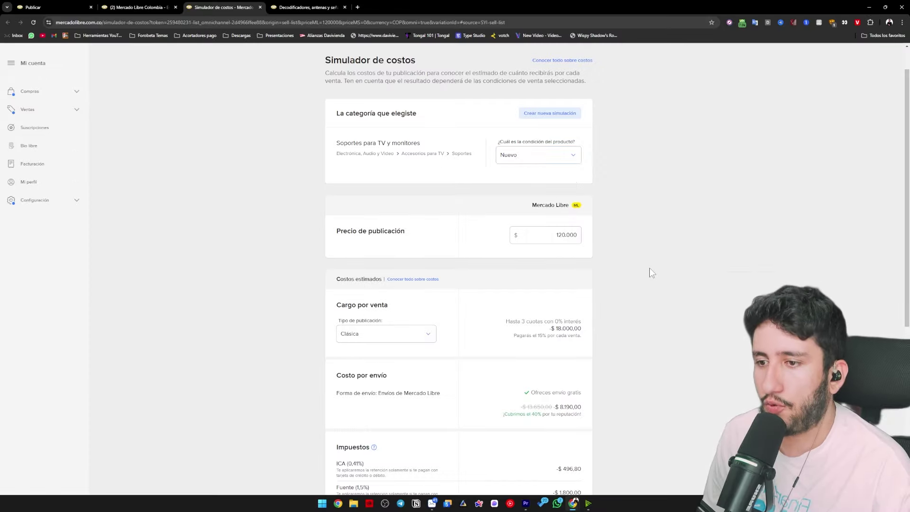
- Examine the simulation's publication price, sale charge, shipping cost and tax withholdings for the new product
scroll(650, 269, down, 2)
click(559, 132)
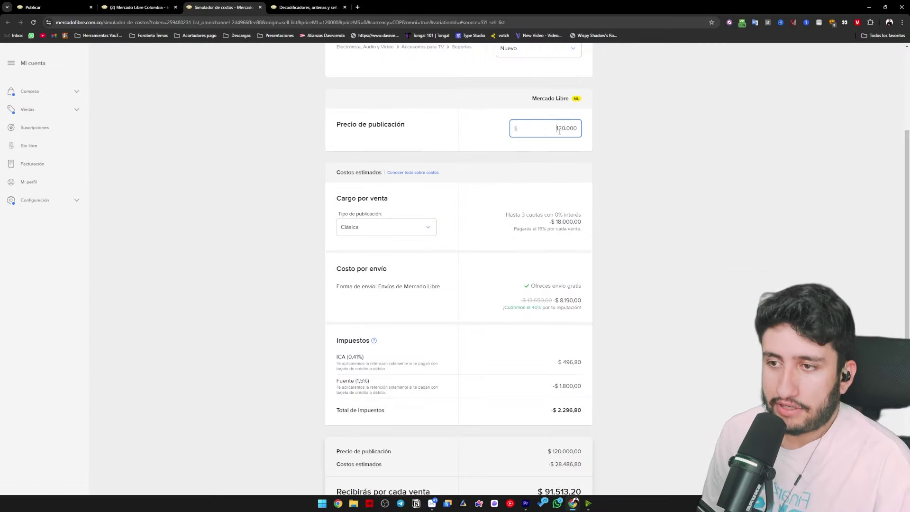
click(653, 207)
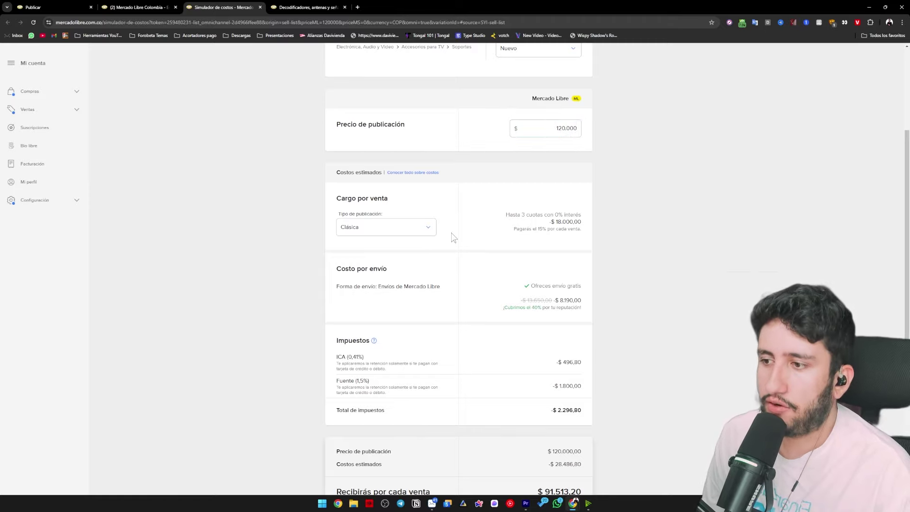
scroll(453, 237, down, 1)
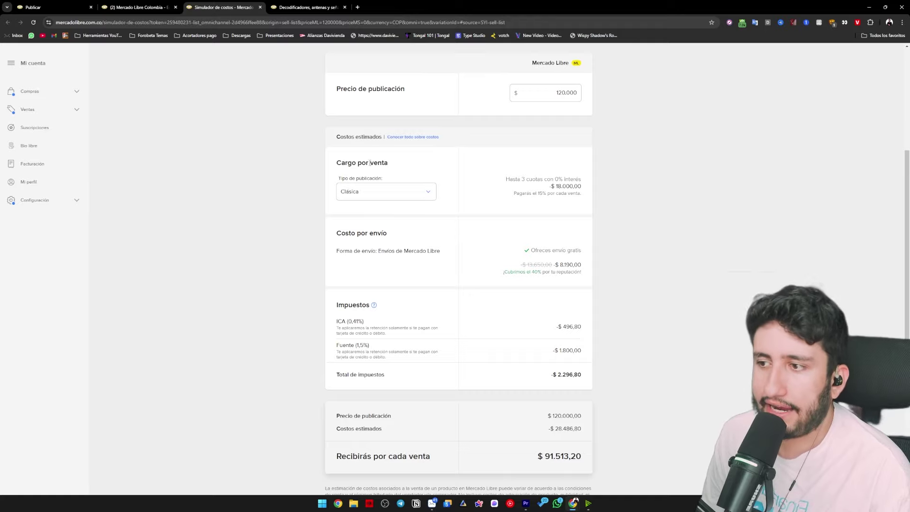
drag(556, 186, 577, 187)
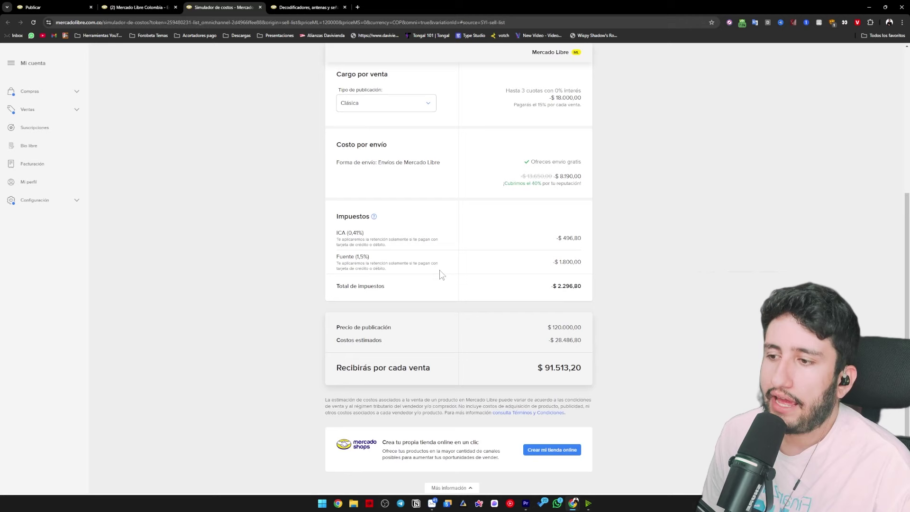
click(441, 180)
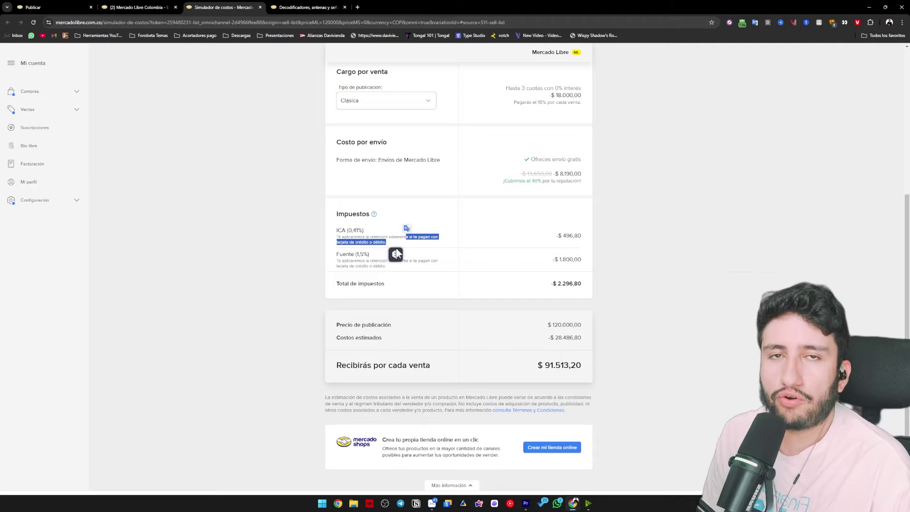
click(374, 252)
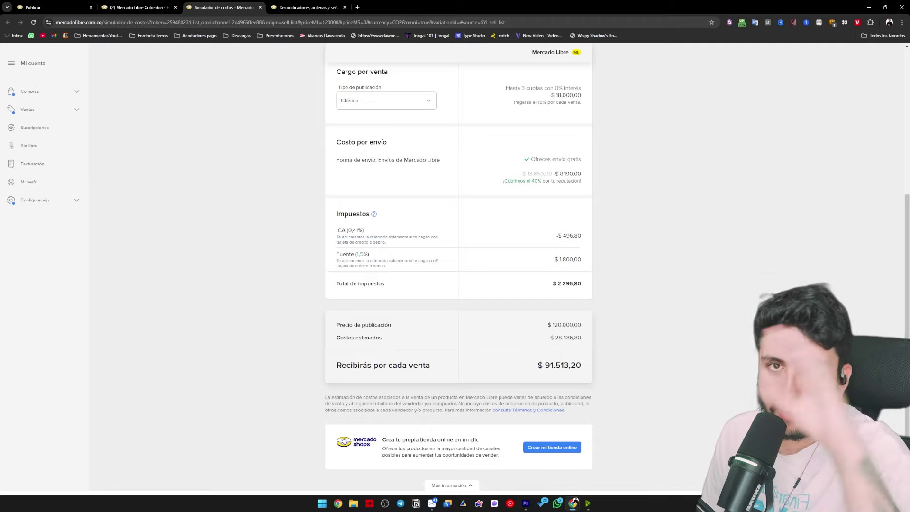
scroll(373, 274, down, 2)
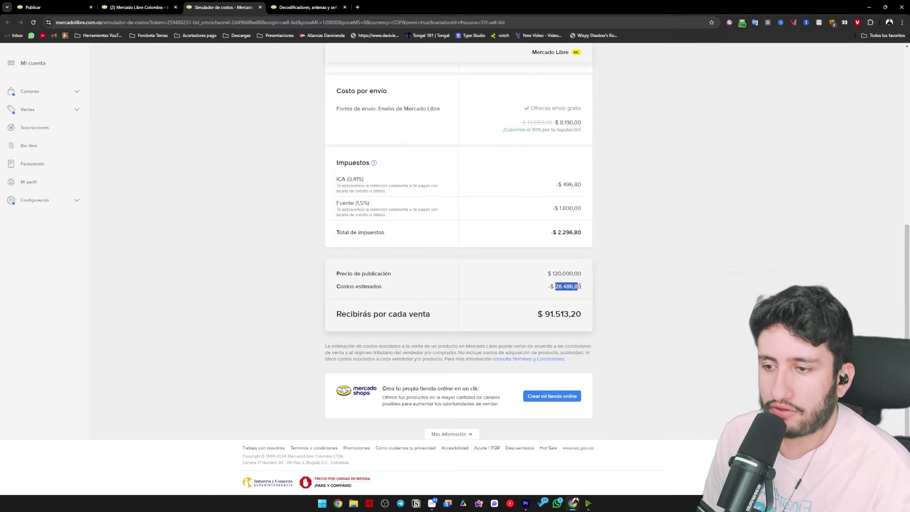
- Compare the total estimated costs with the individual charges and the net amount received per sale
drag(579, 286, 582, 287)
scroll(581, 299, up, 4)
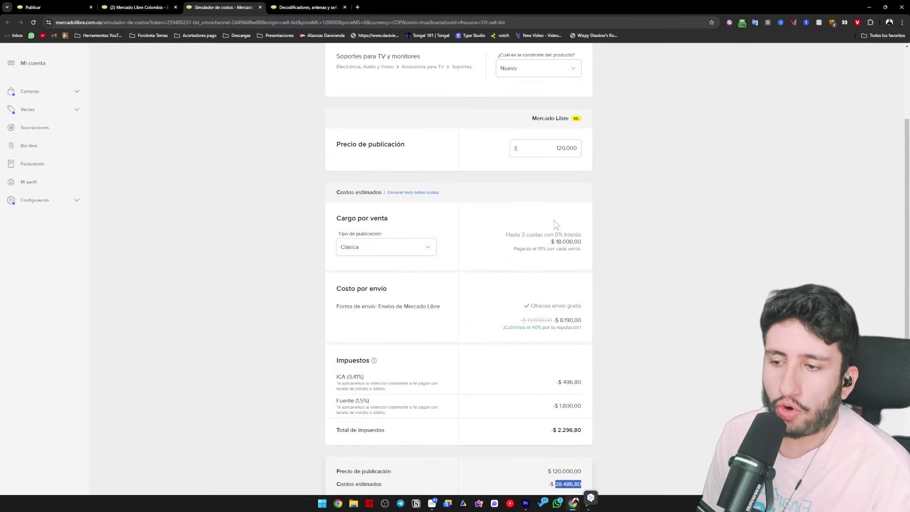
scroll(555, 224, down, 4)
drag(565, 314, 548, 314)
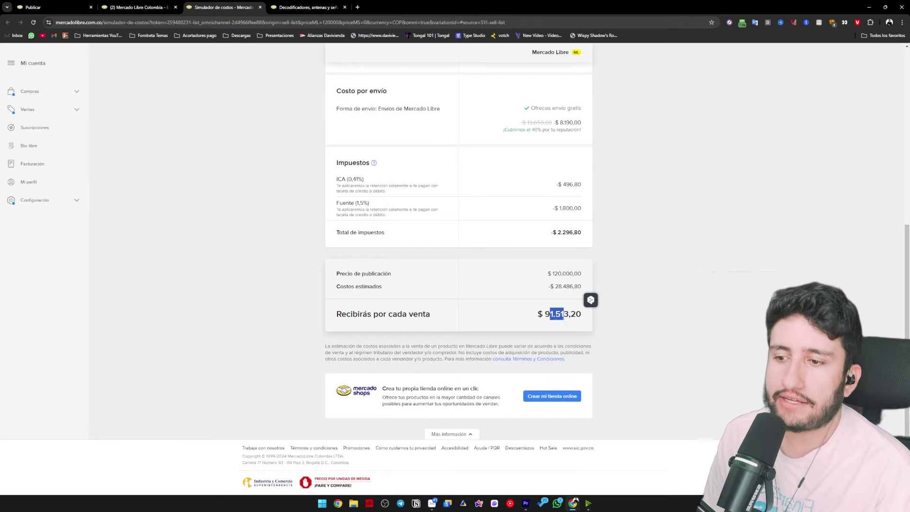
click(561, 353)
scroll(550, 365, up, 5)
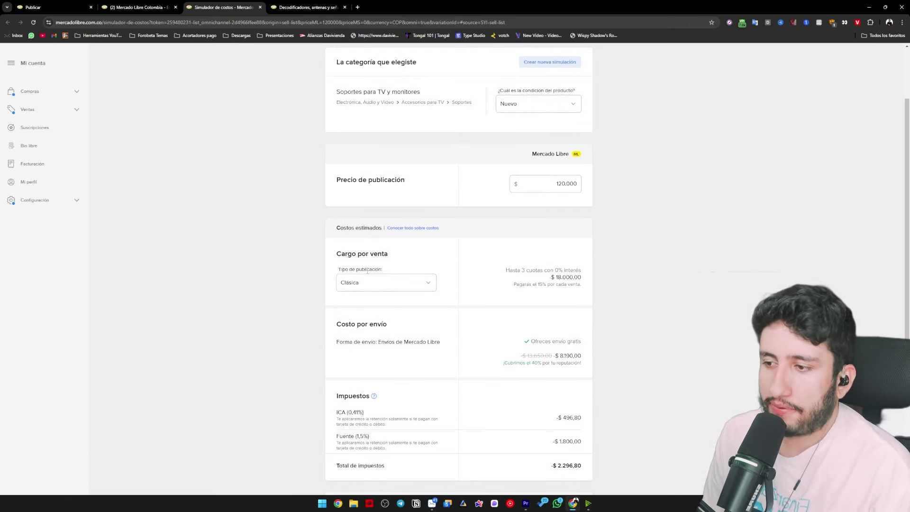
- Set the simulator's publication type to Premium and review its sale charge and the resulting net amount
click(376, 287)
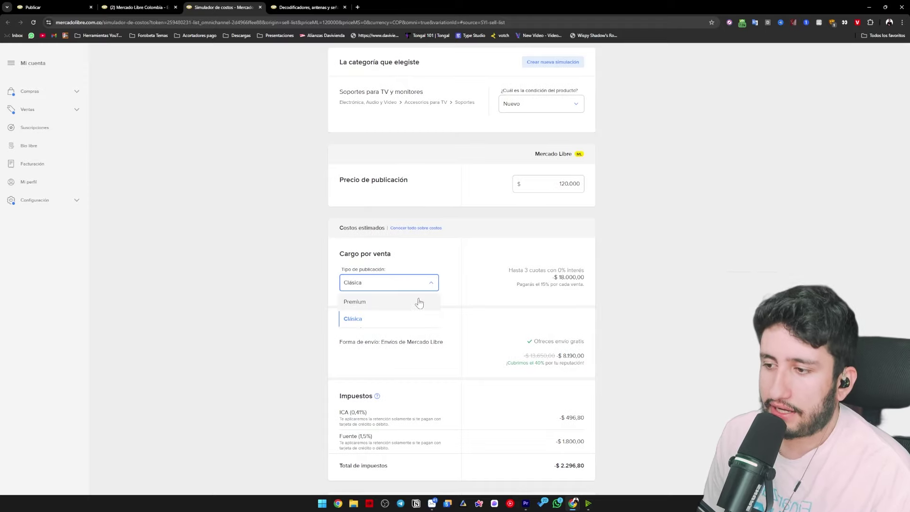
click(355, 301)
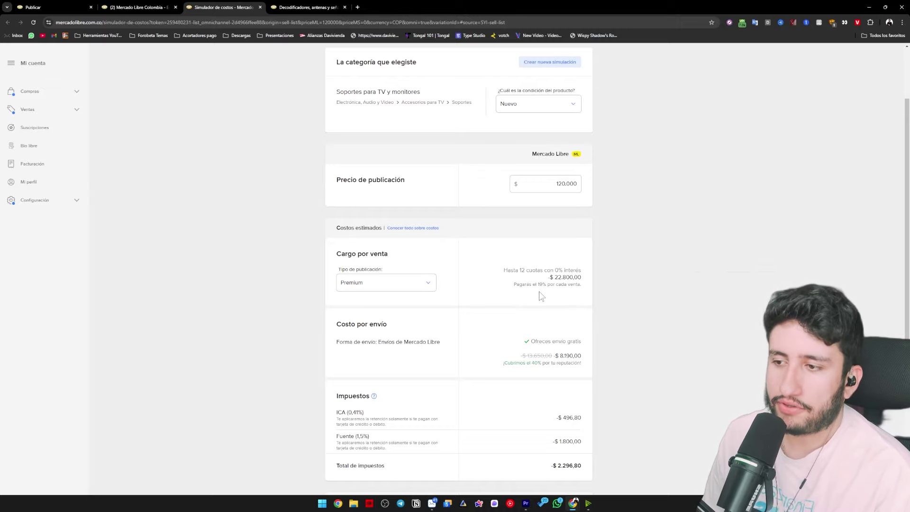
scroll(380, 212, down, 4)
scroll(231, 199, up, 4)
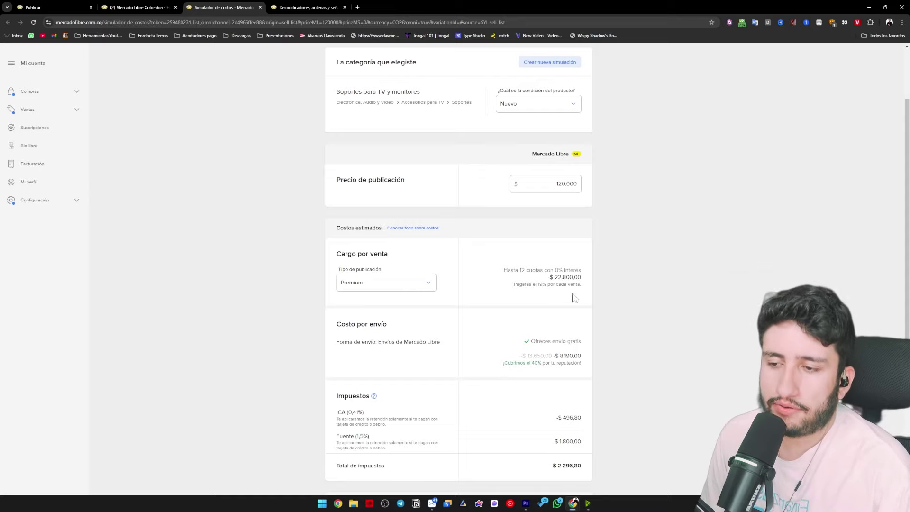
scroll(647, 298, up, 1)
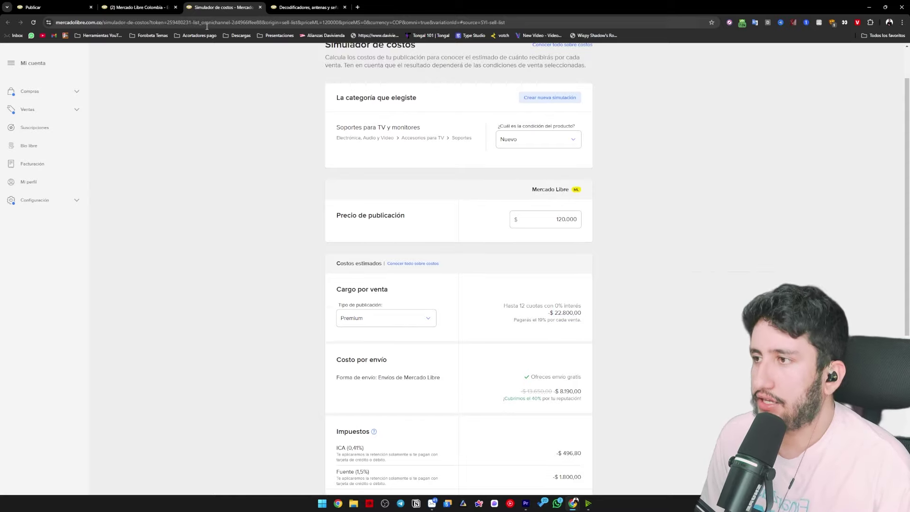
- Check the listing's price, set the simulator's publication type back to Clásica and review the net amount per sale
click(34, 7)
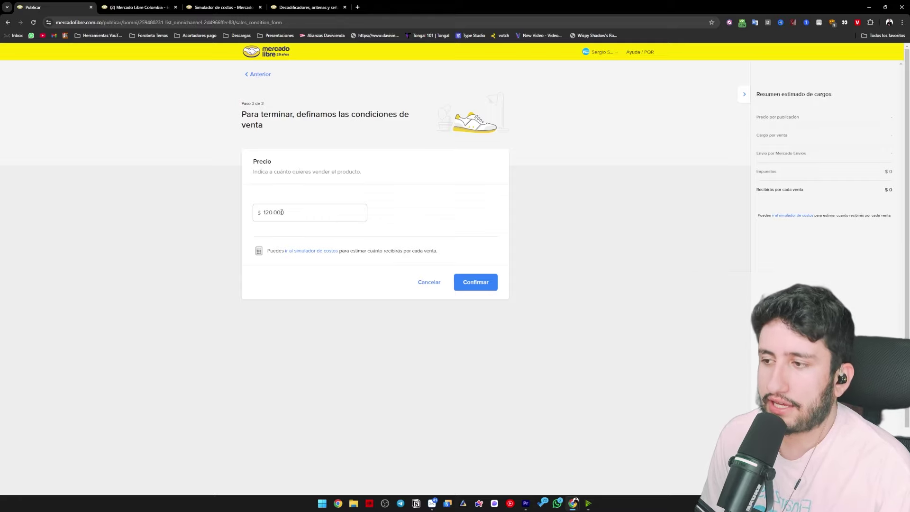
click(232, 8)
click(393, 318)
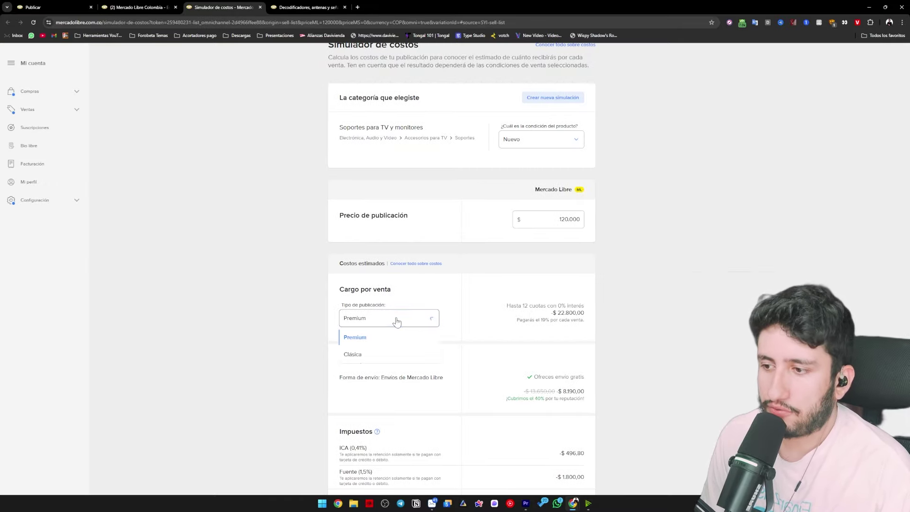
click(365, 360)
scroll(586, 380, down, 5)
drag(539, 308, 589, 327)
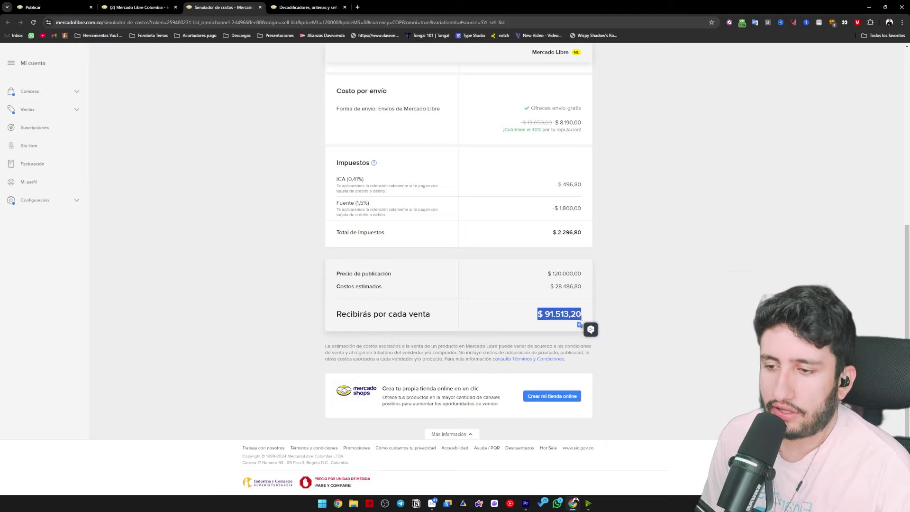
click(589, 327)
scroll(613, 375, up, 7)
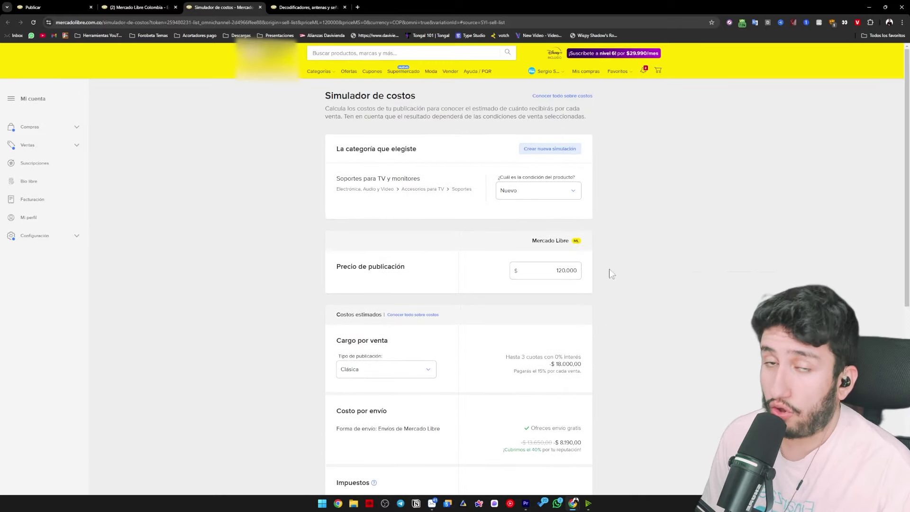
- Return to the listing's sale conditions and confirm the product price of $120.000
click(46, 7)
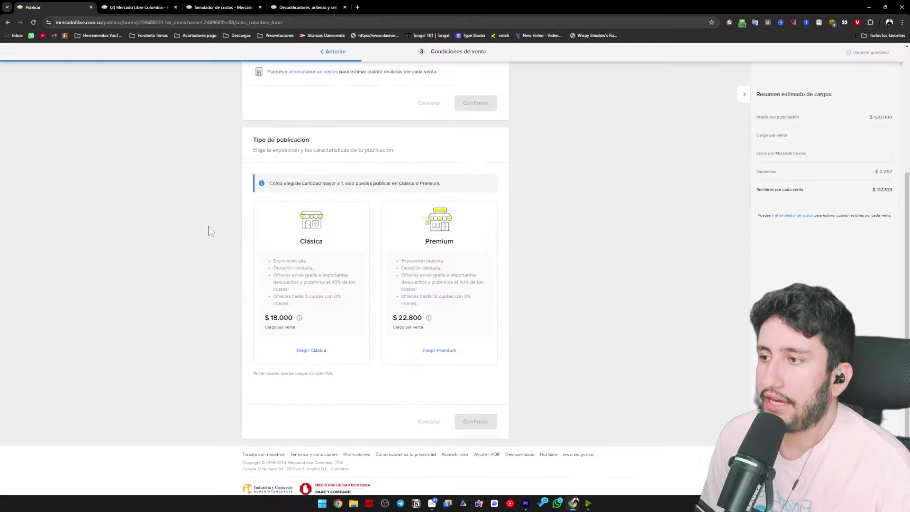
scroll(208, 226, up, 1)
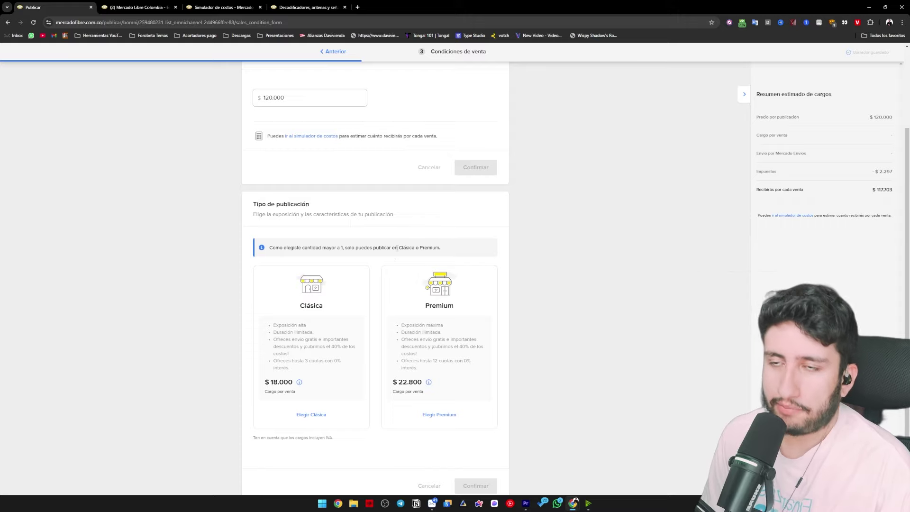
- Compare the Clásica and Premium publication types, select Premium for the listing and confirm it
scroll(214, 295, down, 2)
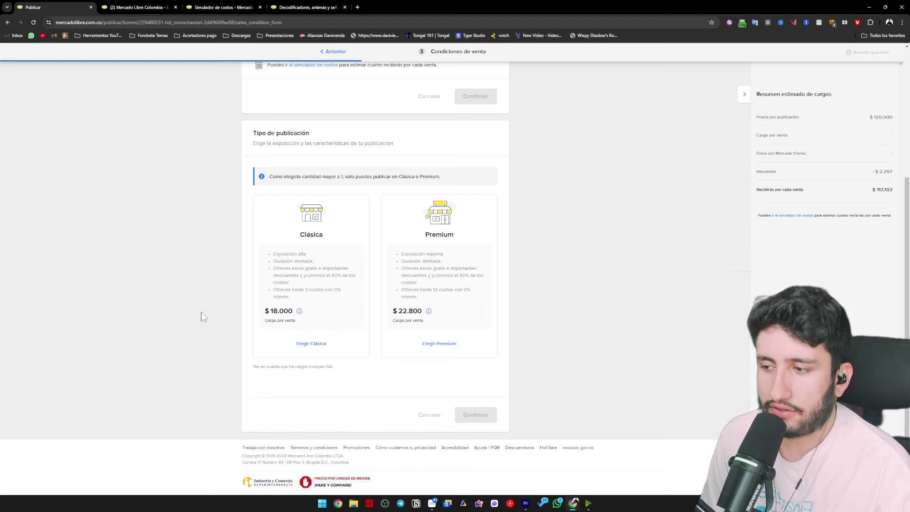
mouse_move(298, 315)
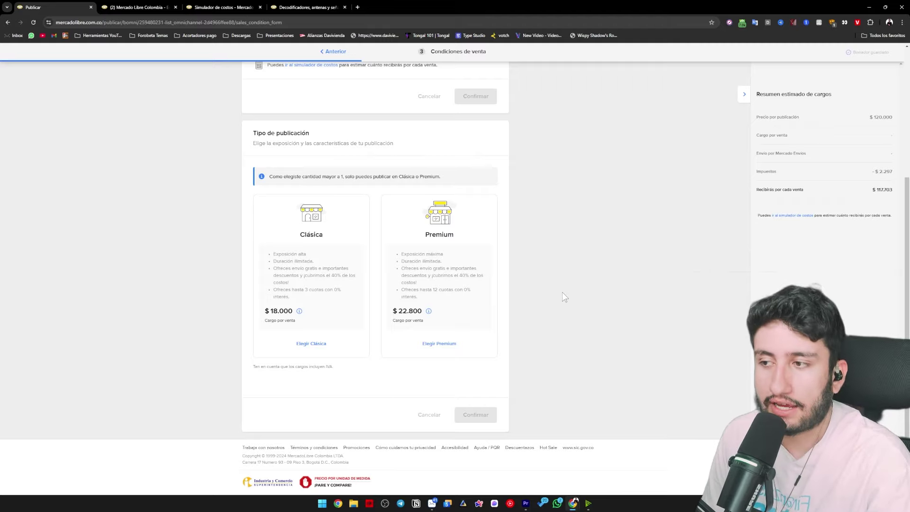
scroll(550, 308, up, 2)
scroll(540, 325, down, 2)
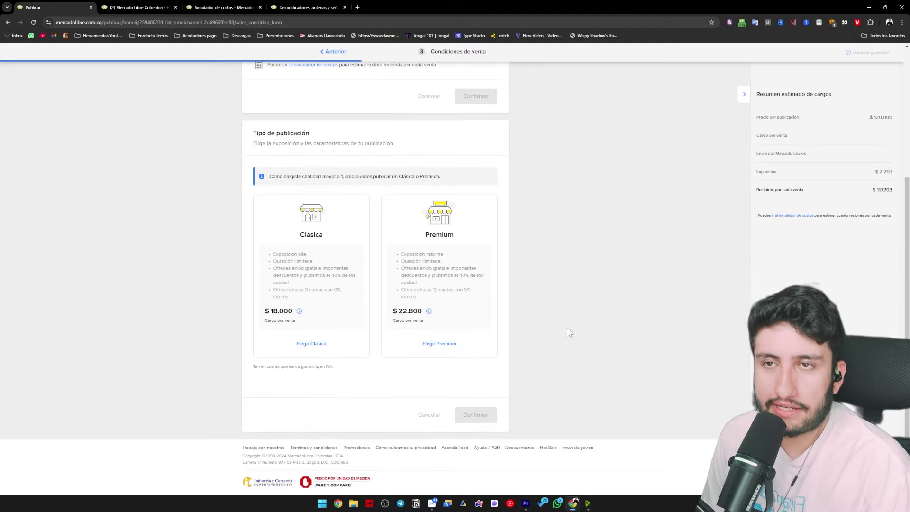
click(444, 274)
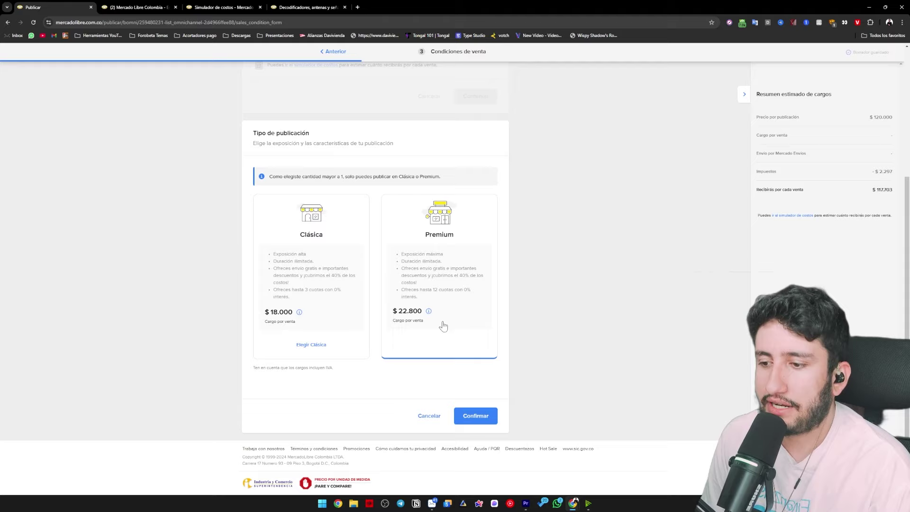
click(475, 415)
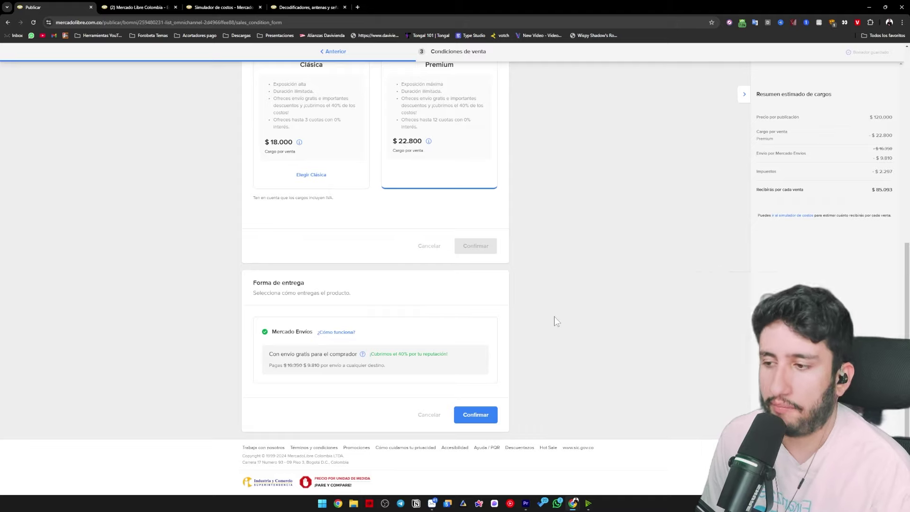
- Confirm Mercado Envíos with free shipping as the delivery method and keep in-person pickup set to No ofrezco
drag(297, 354, 357, 354)
click(366, 370)
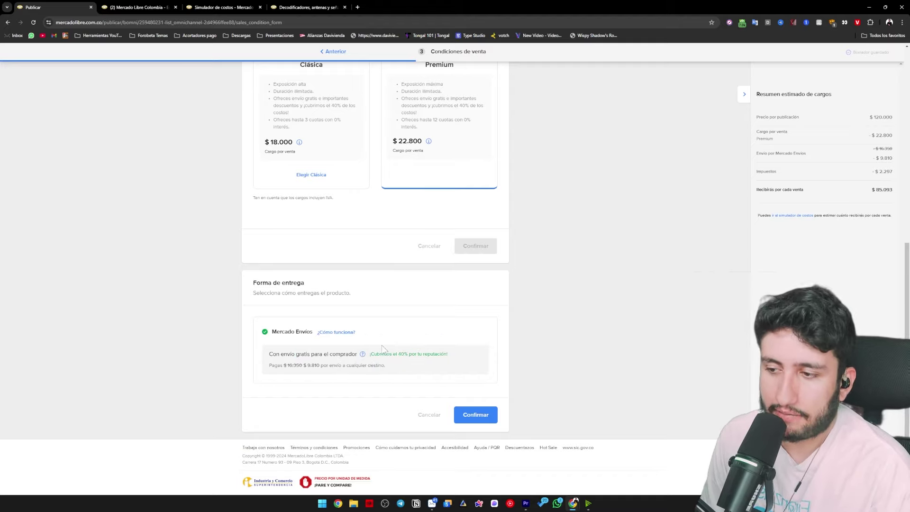
drag(371, 354, 413, 354)
click(425, 378)
click(476, 414)
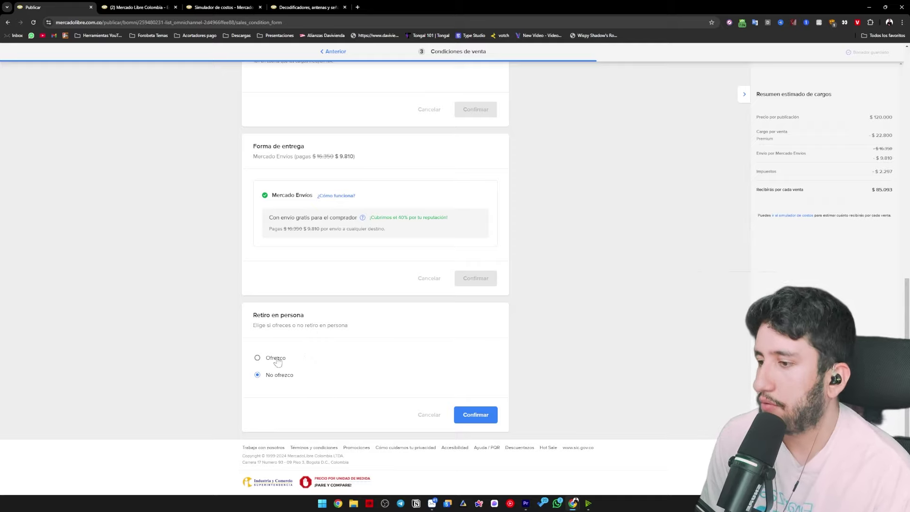
click(471, 414)
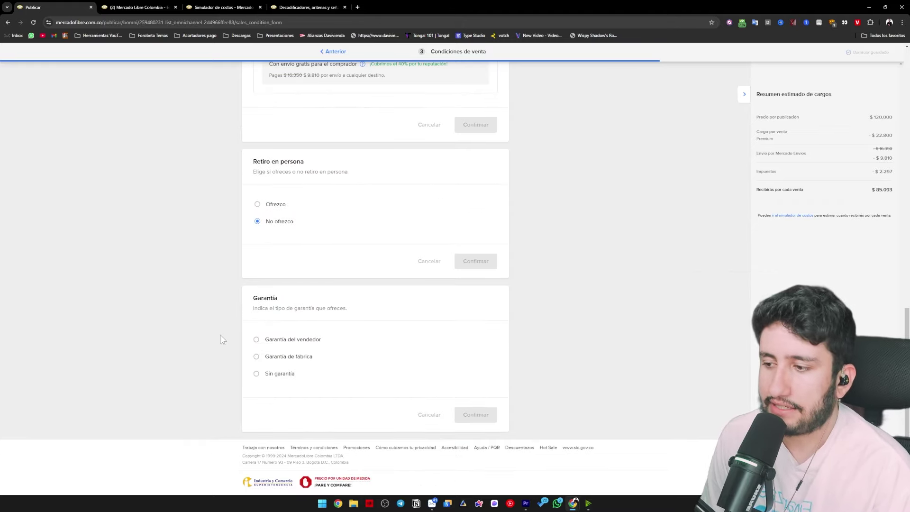
- Try the seller's warranty and factory warranty options in the listing's warranty section
click(256, 339)
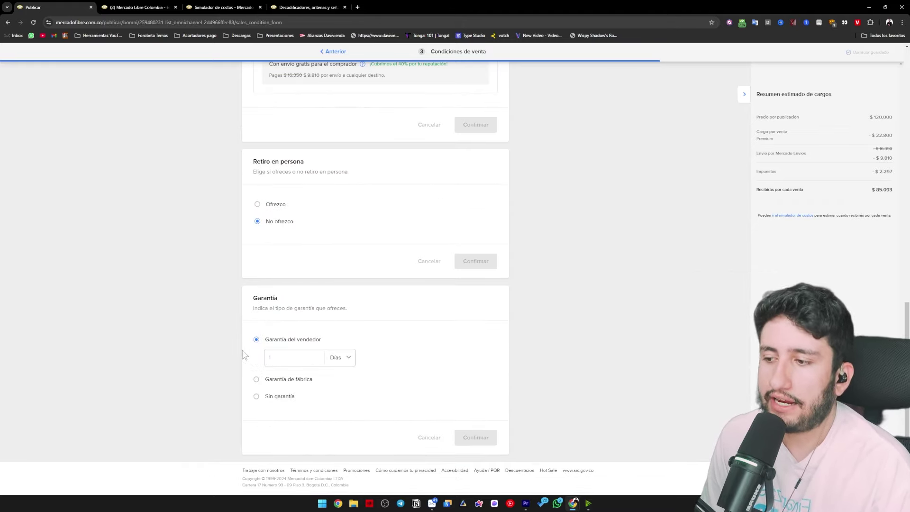
click(255, 379)
click(283, 375)
click(209, 372)
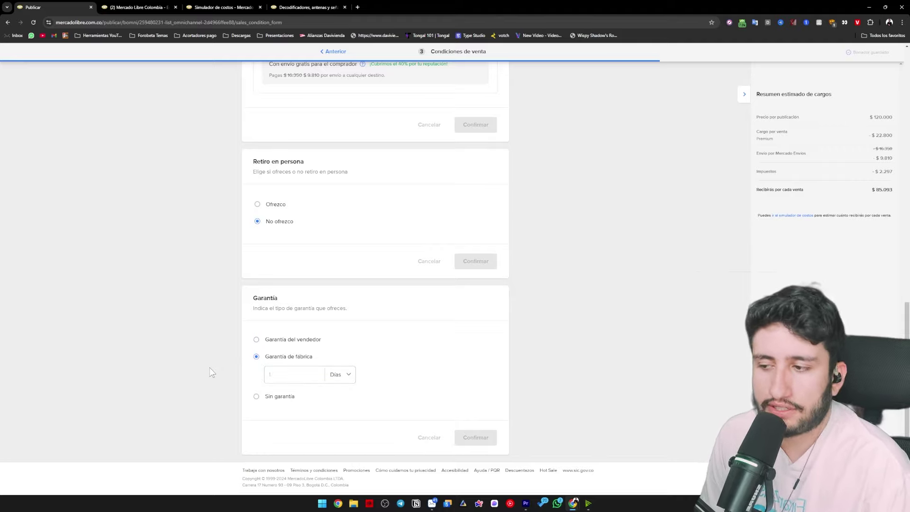
click(256, 339)
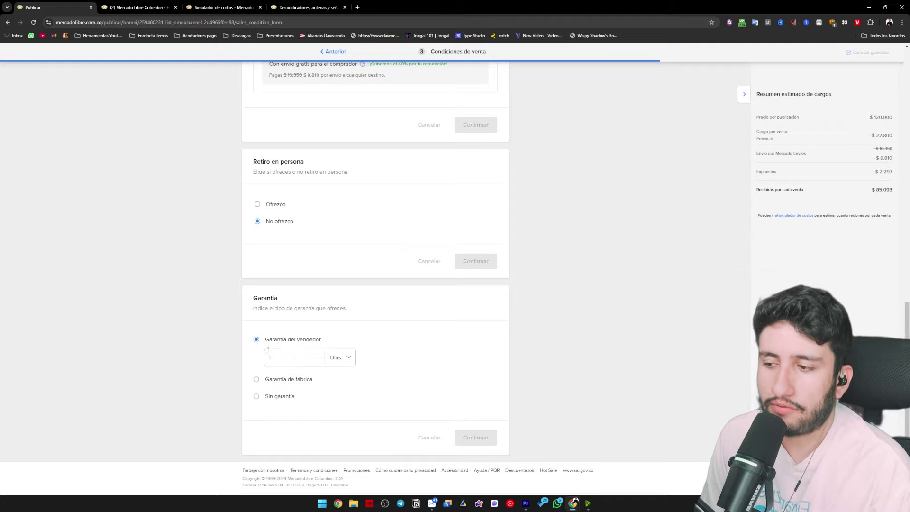
click(274, 379)
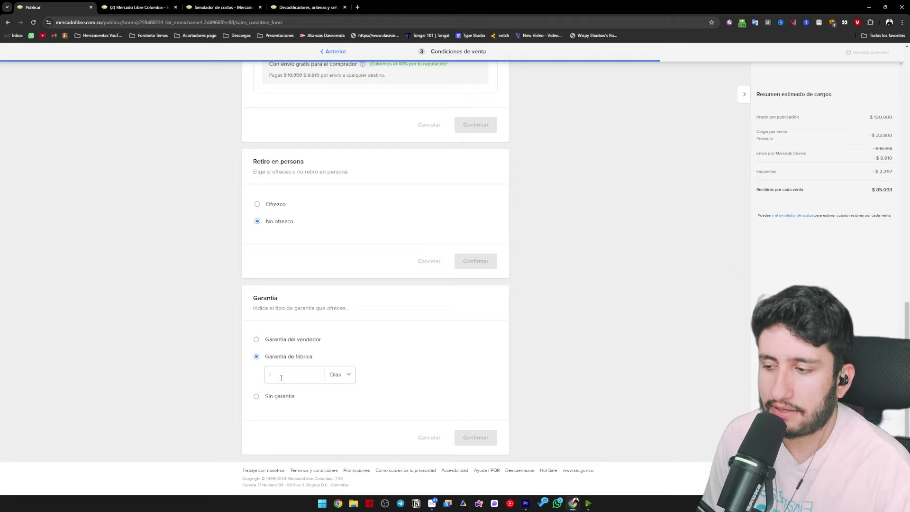
- Set the warranty to Sin garantía, confirm it and publish the monitor mount listing
click(288, 399)
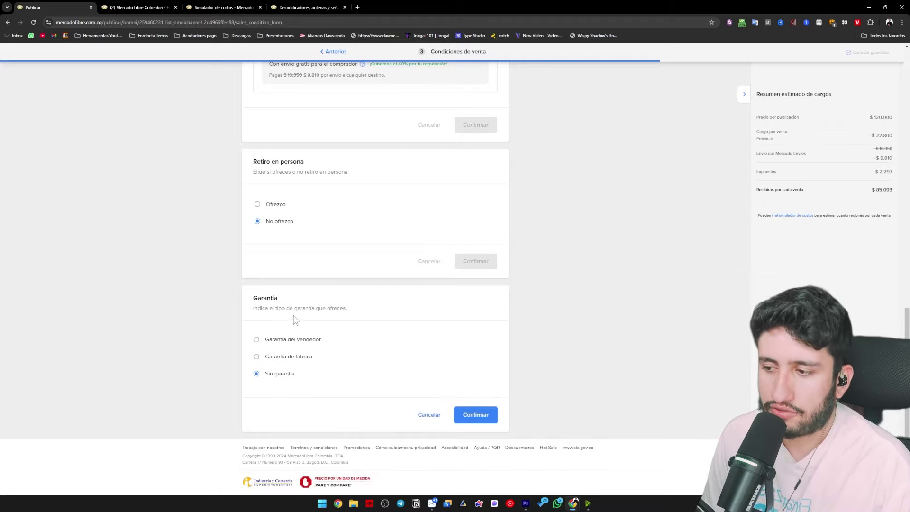
click(490, 420)
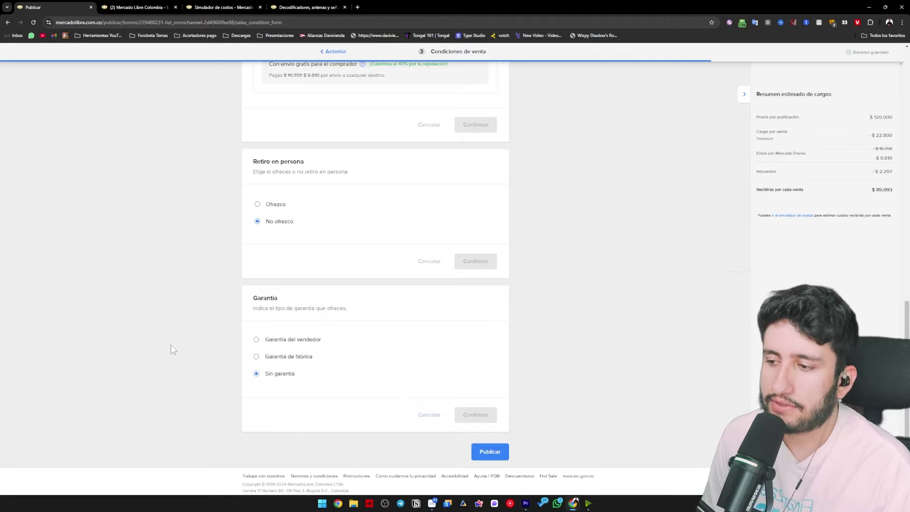
scroll(172, 350, down, 1)
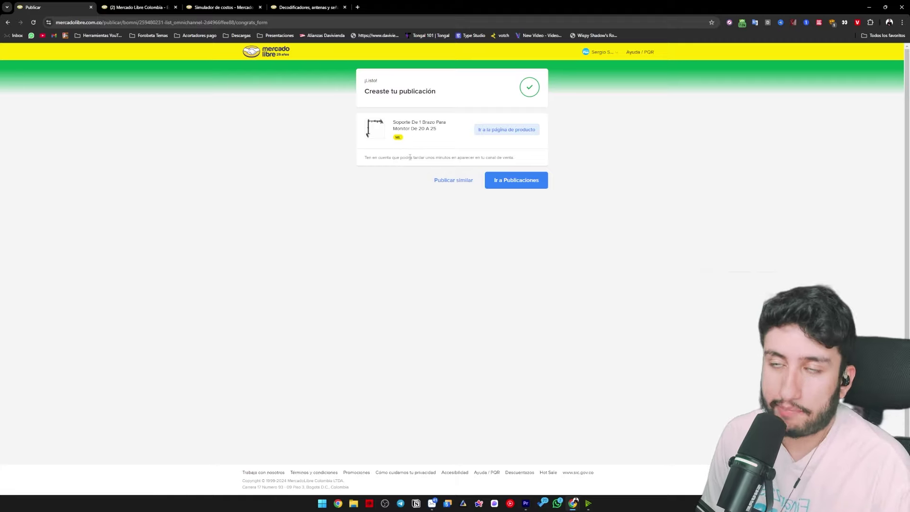
- Read the notice about the new publication's availability and open its product page
drag(410, 157, 466, 158)
click(517, 231)
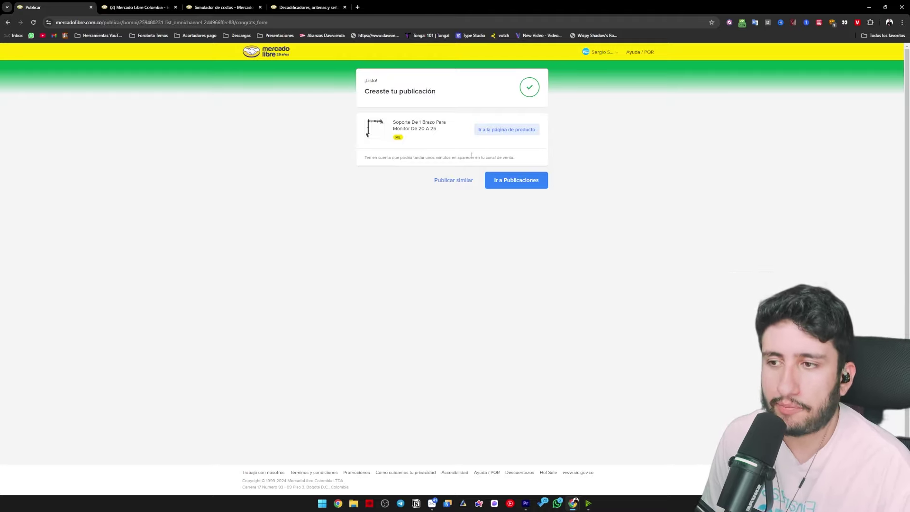
click(509, 133)
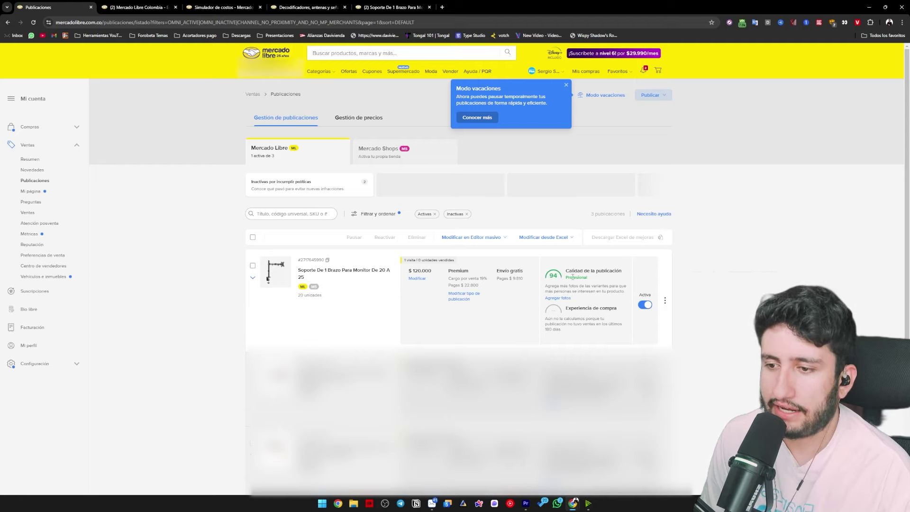
- Review the available management actions and the active status control for the monitor mount in the publications list
click(665, 300)
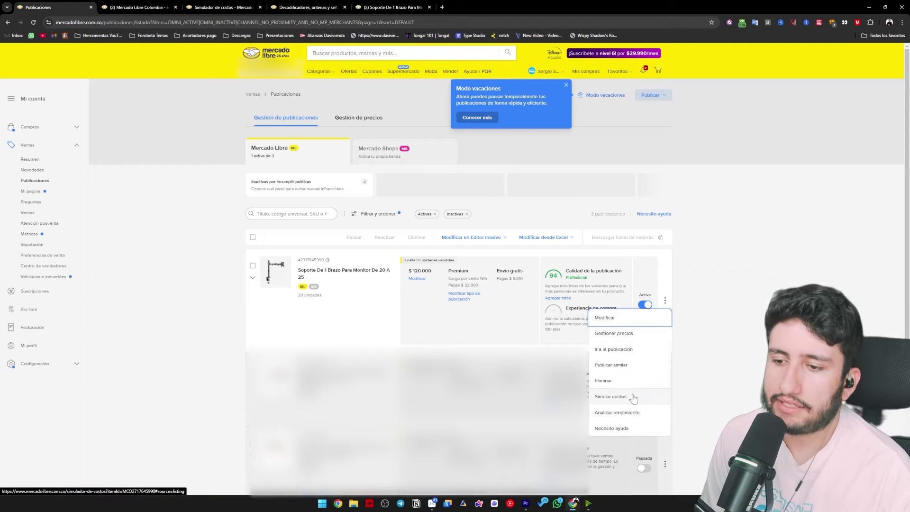
click(616, 396)
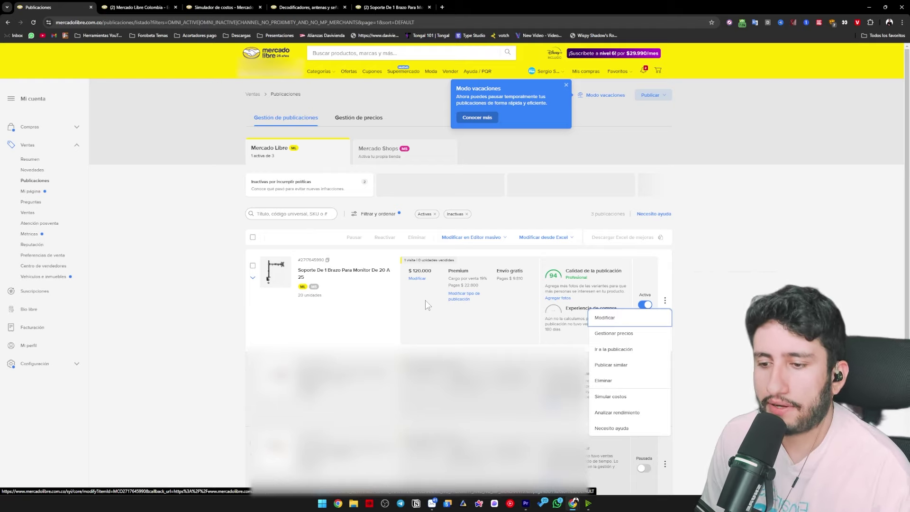
click(665, 300)
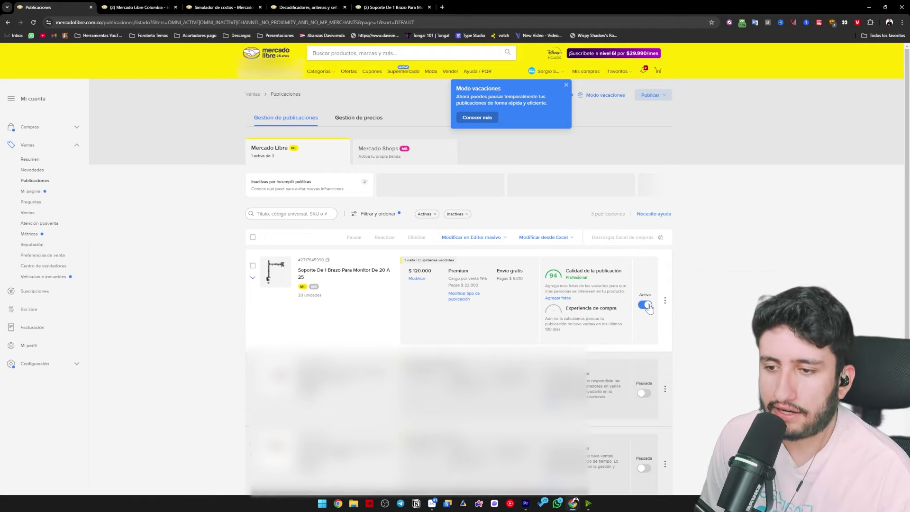
click(644, 308)
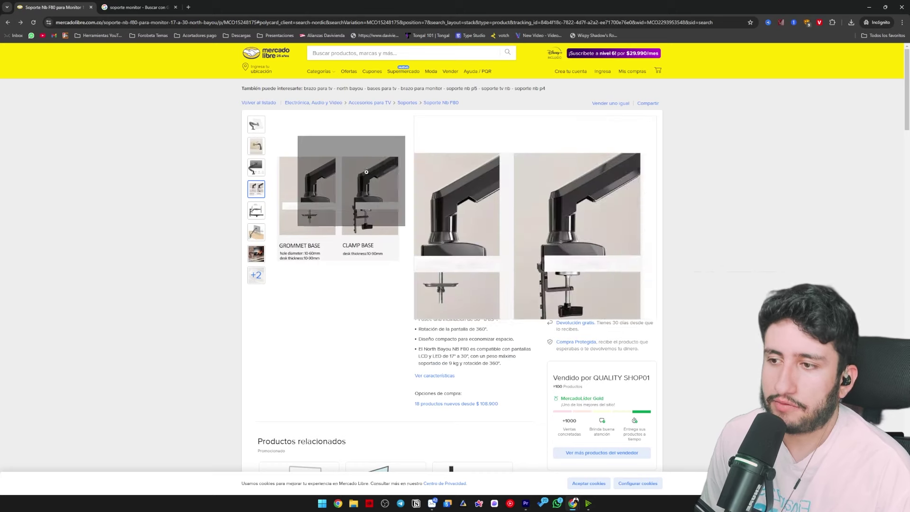
- Switch to the Soporte Nb F80 product page and view its monitor photo, seller details and purchase options
click(256, 167)
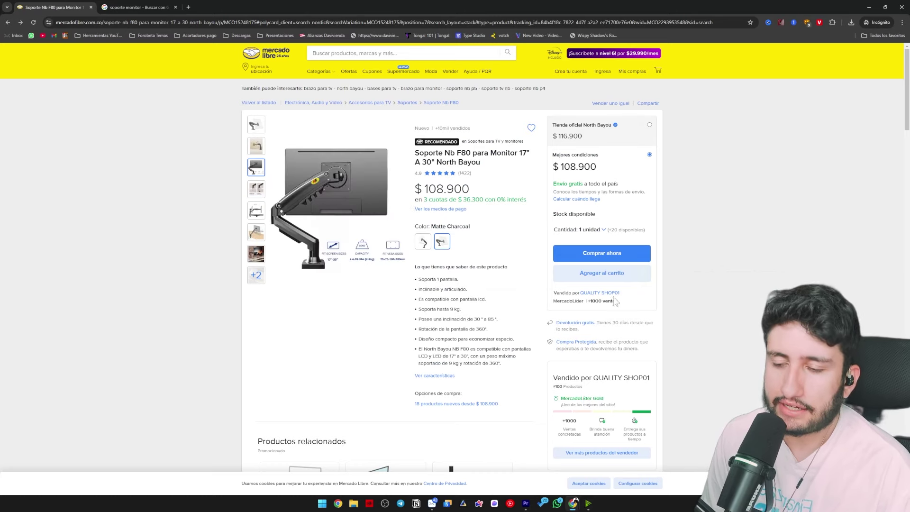
scroll(603, 350, down, 3)
scroll(602, 349, down, 1)
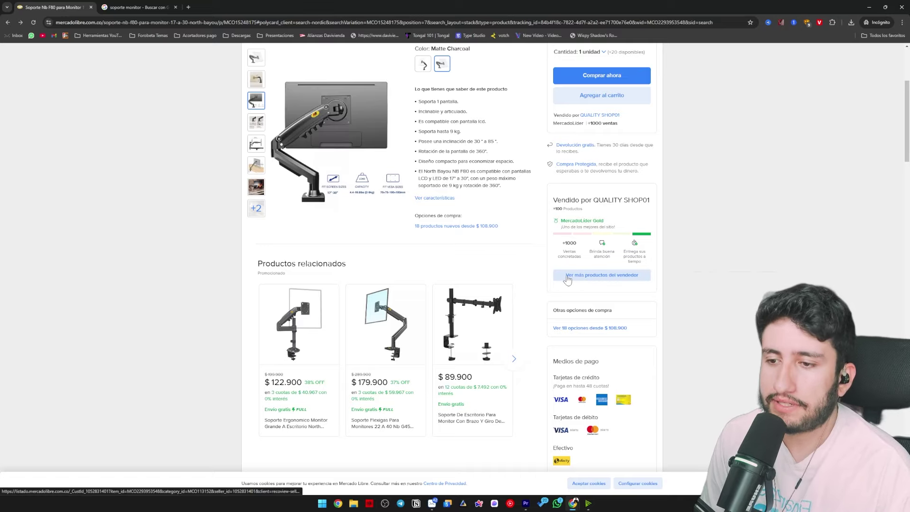
scroll(545, 253, up, 4)
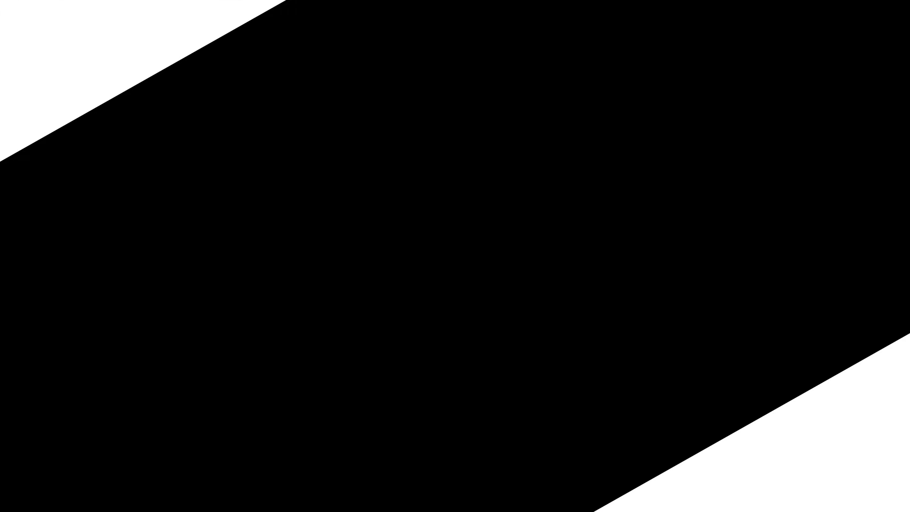
- Open the Avent natural gift set from the Mercado Libre home page and review its price and official store details
click(137, 7)
scroll(209, 228, down, 5)
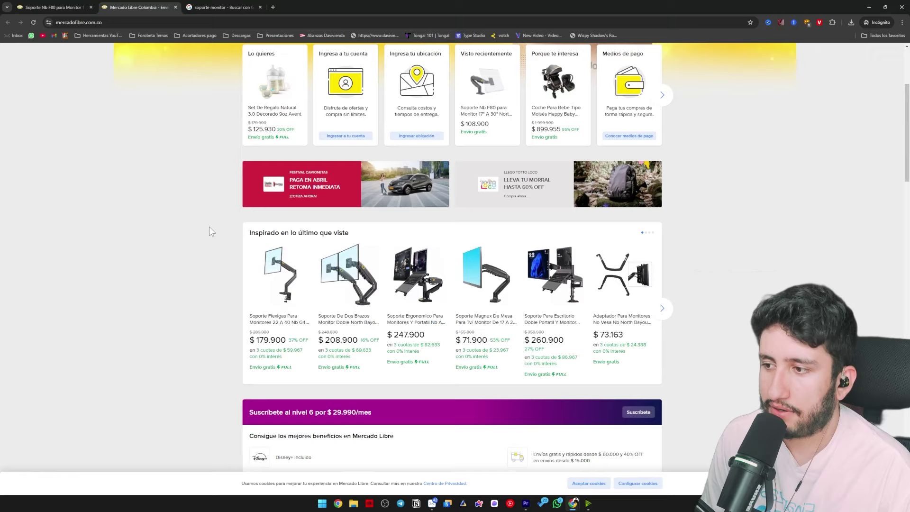
scroll(285, 230, up, 4)
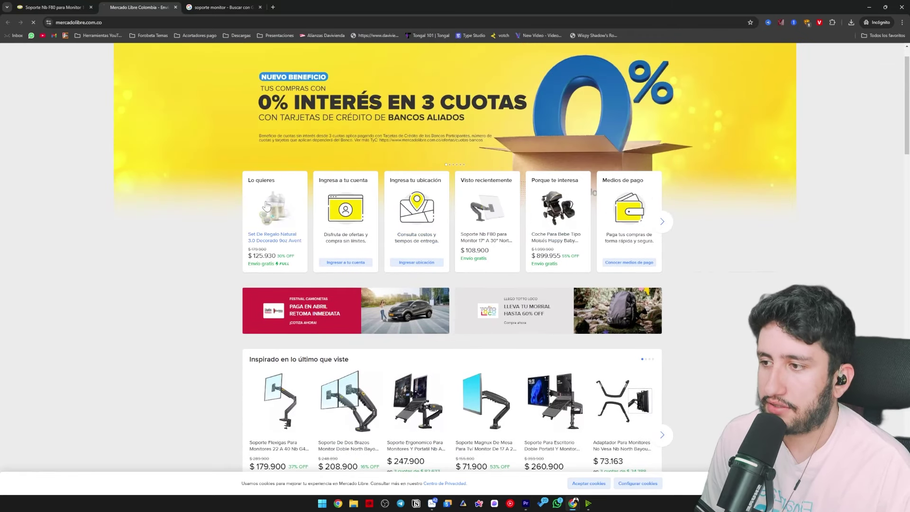
click(291, 231)
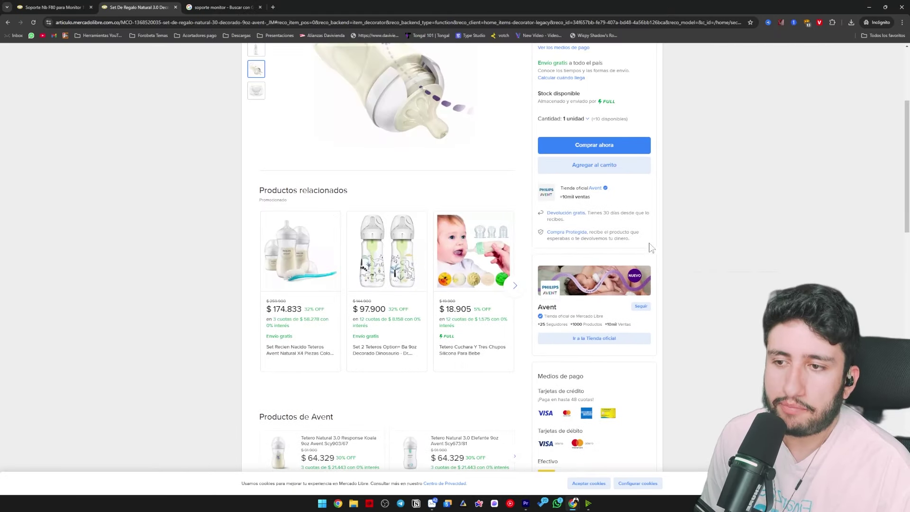
scroll(652, 248, down, 6)
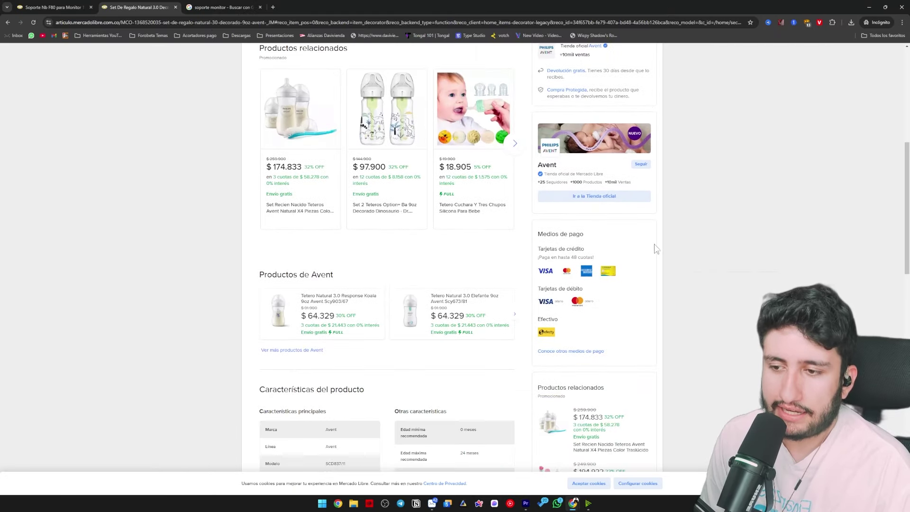
scroll(616, 263, up, 4)
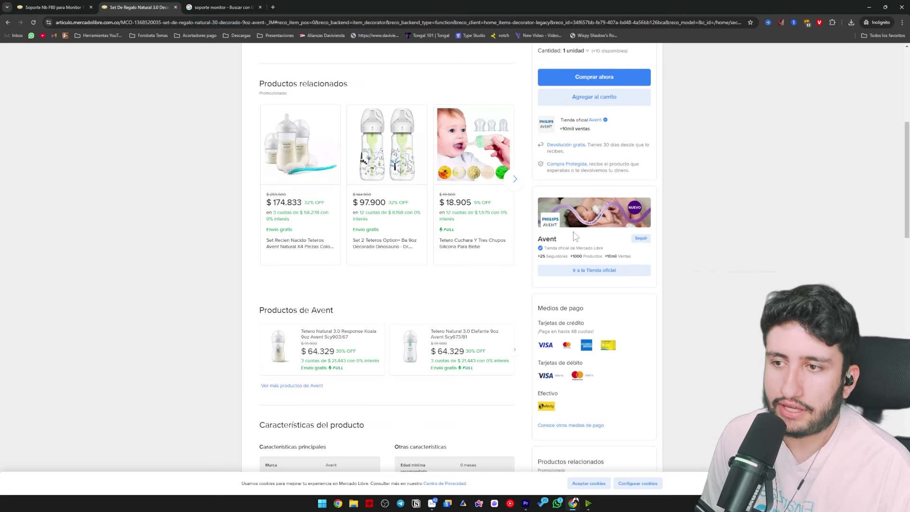
scroll(571, 239, up, 4)
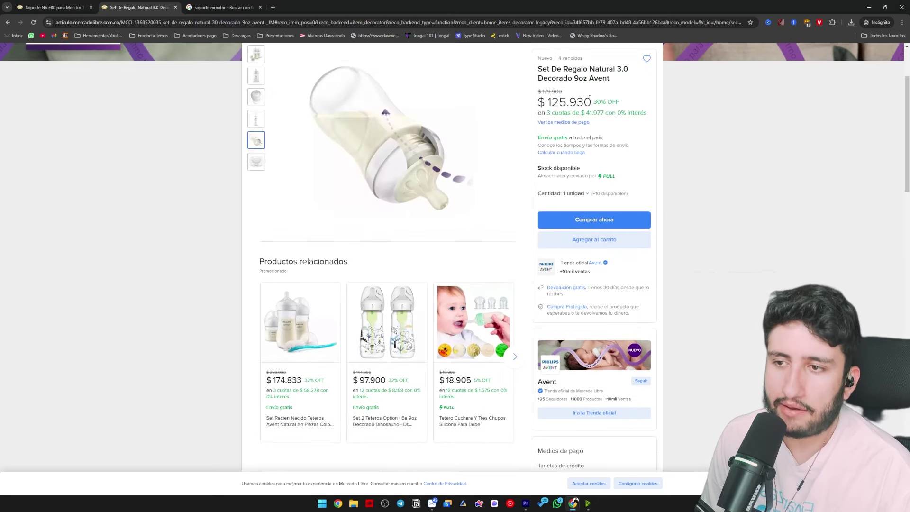
- Examine the follower, product and sales figures of Avent's official store on the gift set page
scroll(584, 242, down, 3)
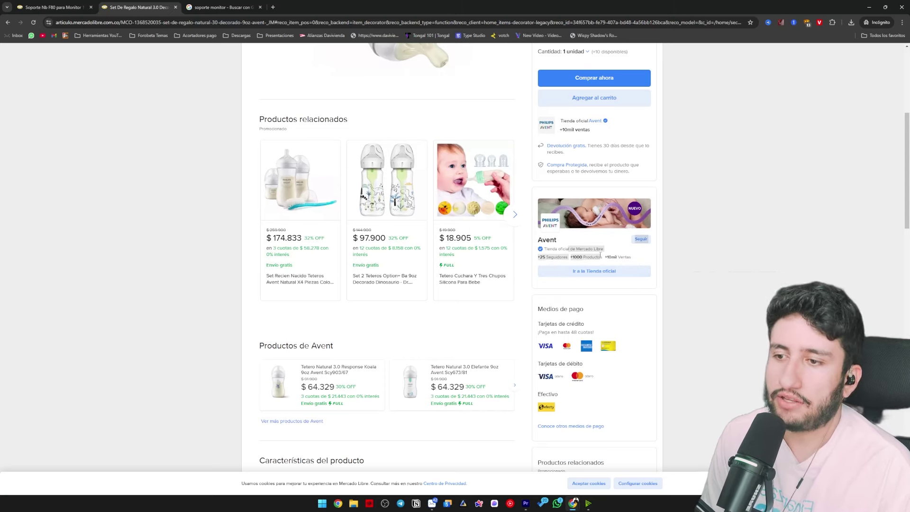
double_click(577, 256)
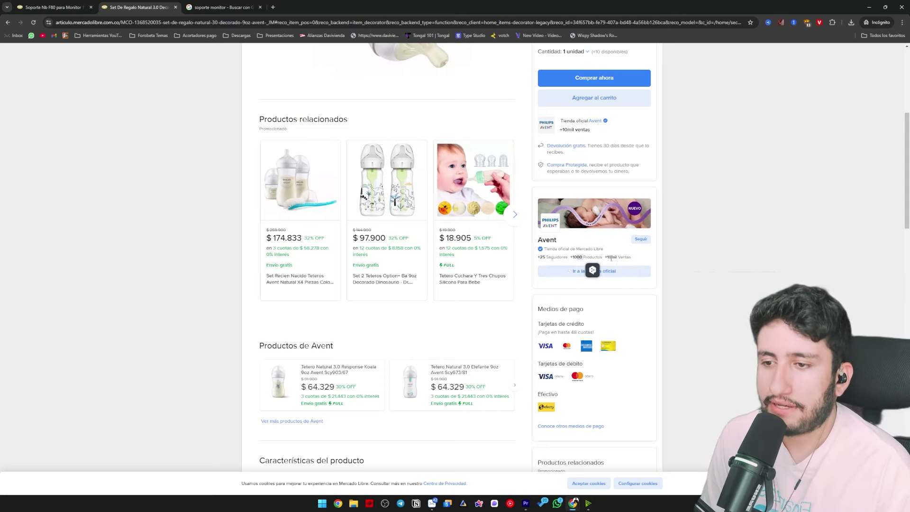
click(578, 259)
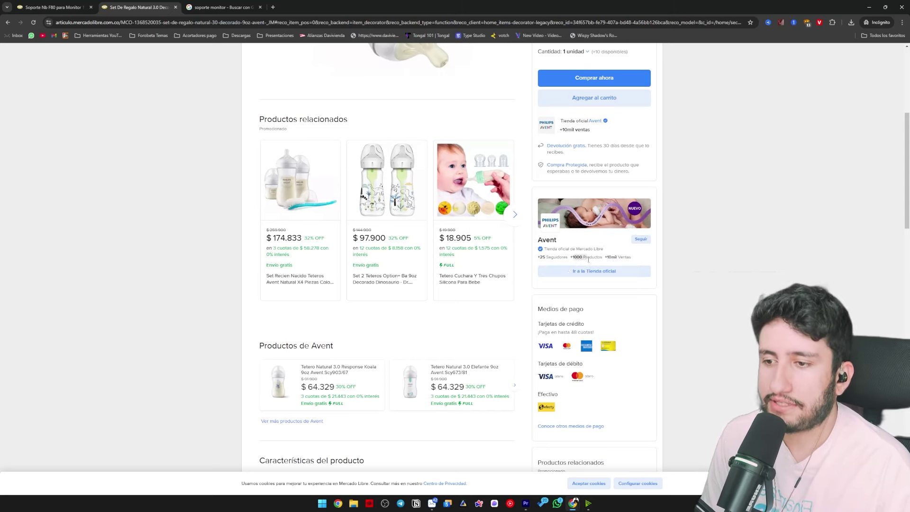
- Return to the Soporte Nb F80 product page and review its description and seller information again
scroll(747, 289, down, 8)
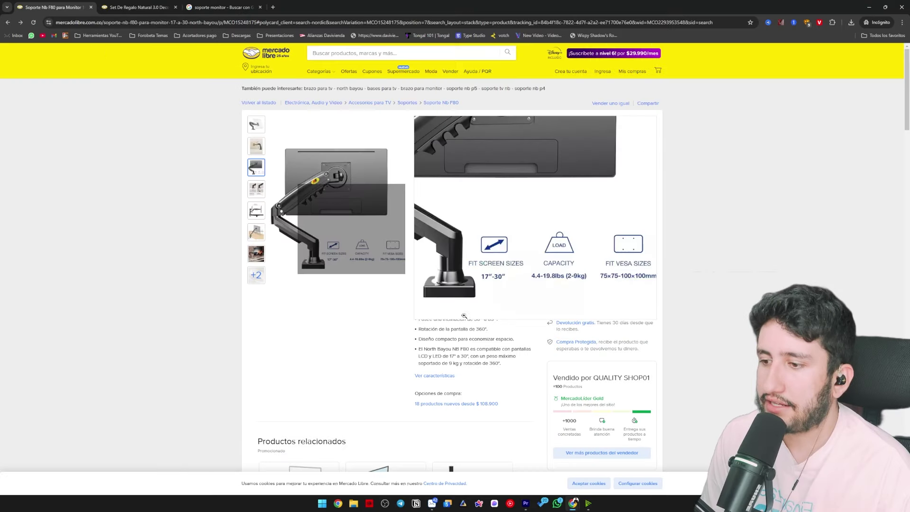
scroll(606, 222, down, 4)
scroll(606, 223, up, 4)
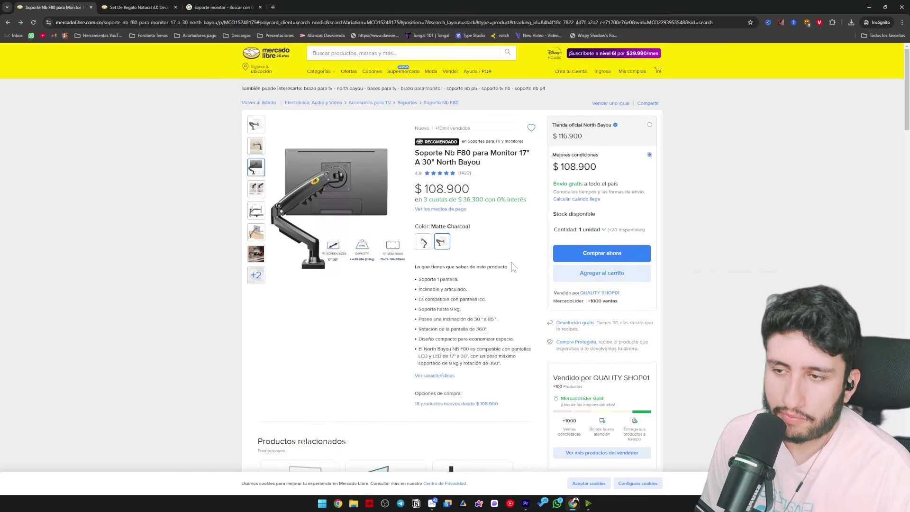
- Examine the QUALITY SHOP01 seller card on the Soporte Nb F80 page, including its MercadoLíder level, completed sales, service and delivery ratings
scroll(714, 334, down, 4)
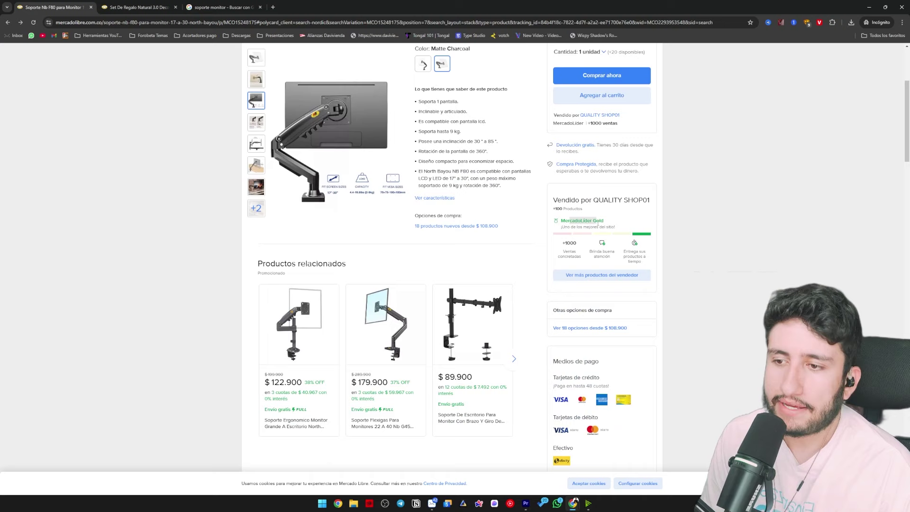
click(595, 241)
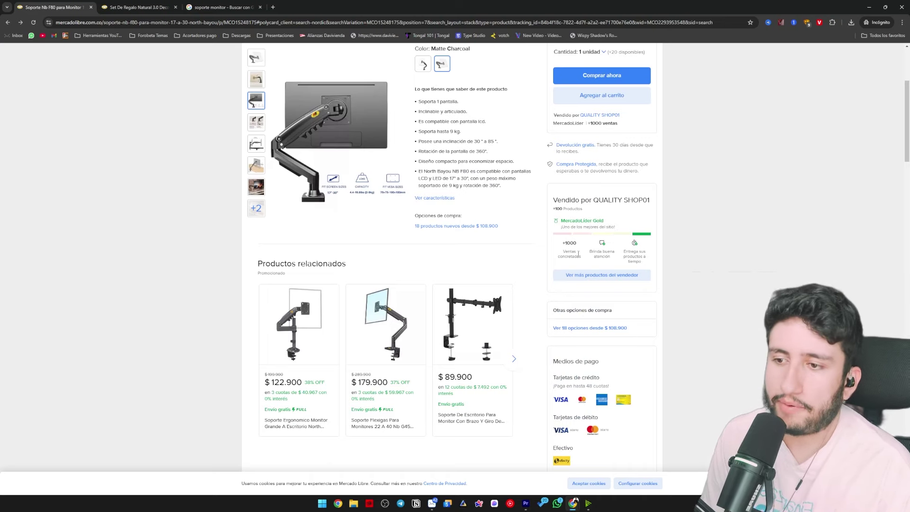
drag(586, 264, 648, 261)
click(716, 259)
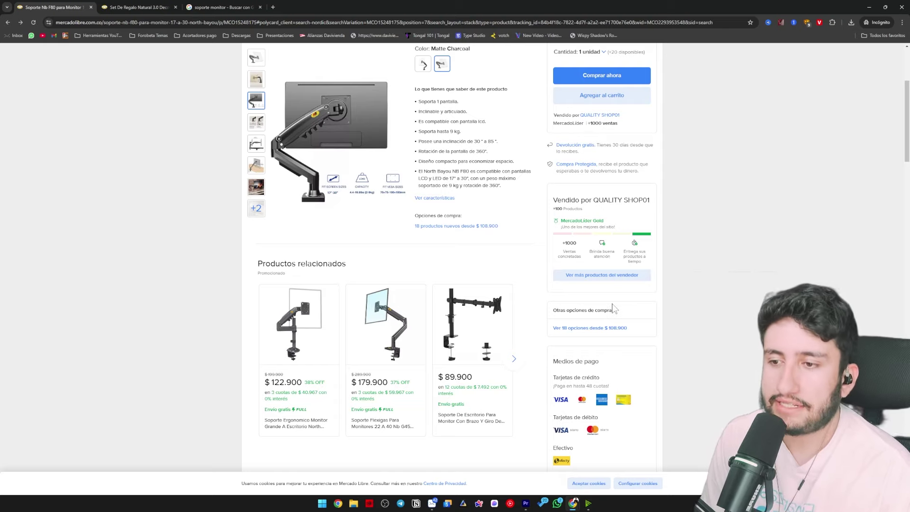
scroll(541, 270, up, 4)
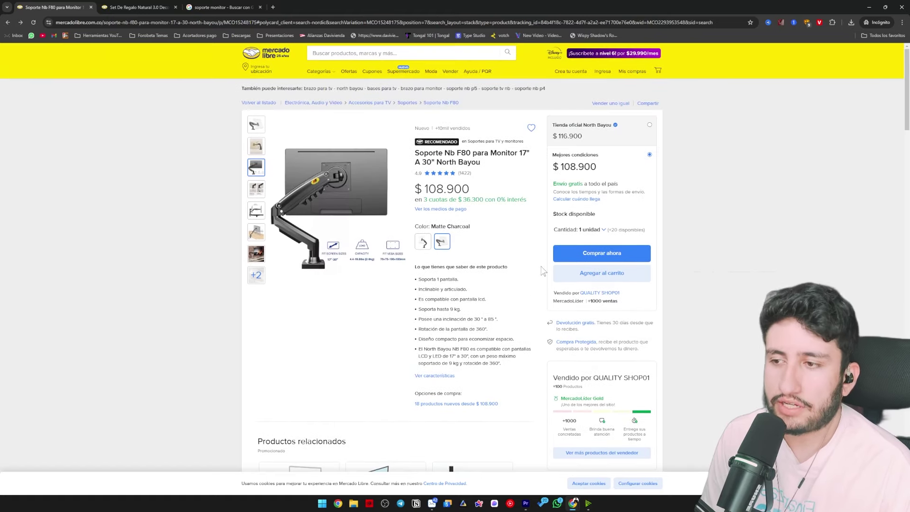
scroll(540, 269, down, 3)
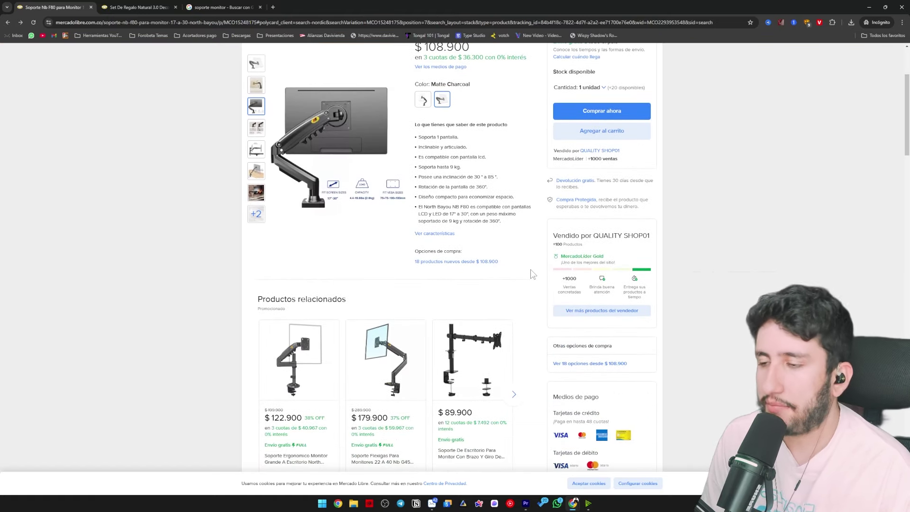
scroll(532, 274, up, 1)
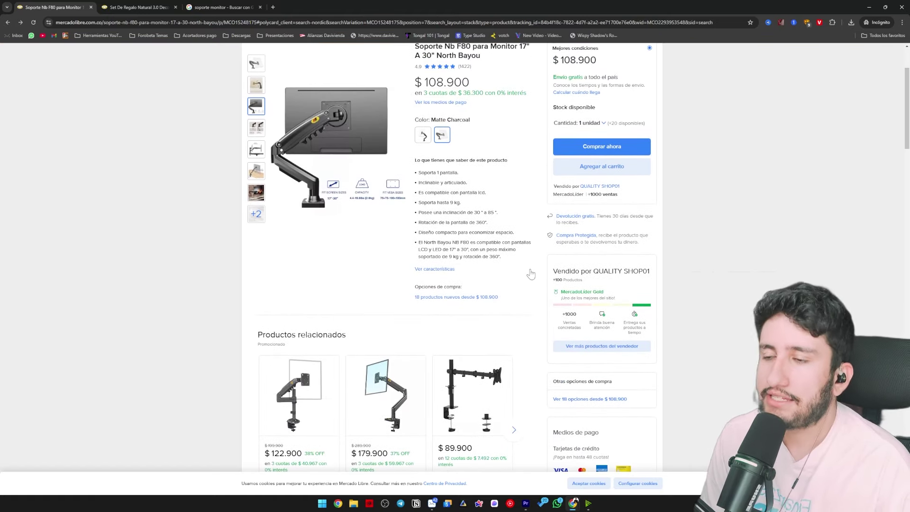